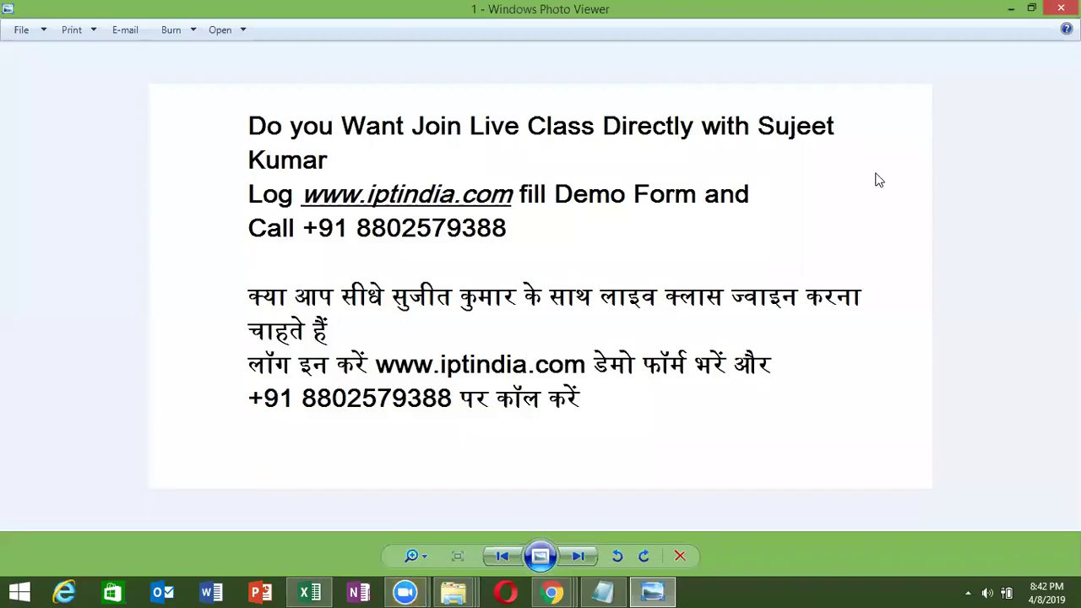
# Advance to the pen-drive advert, then close Photo Viewer and the Photo folder
pyautogui.click(588, 552)
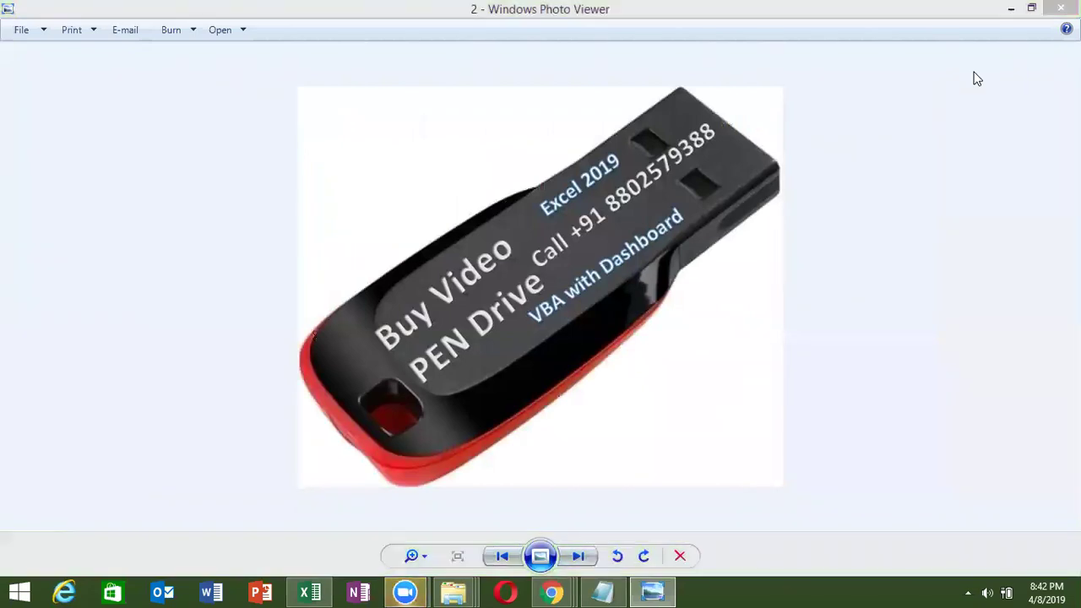
pyautogui.click(1061, 8)
pyautogui.click(870, 12)
# Launch Excel and create a new blank workbook, Book1
pyautogui.click(310, 593)
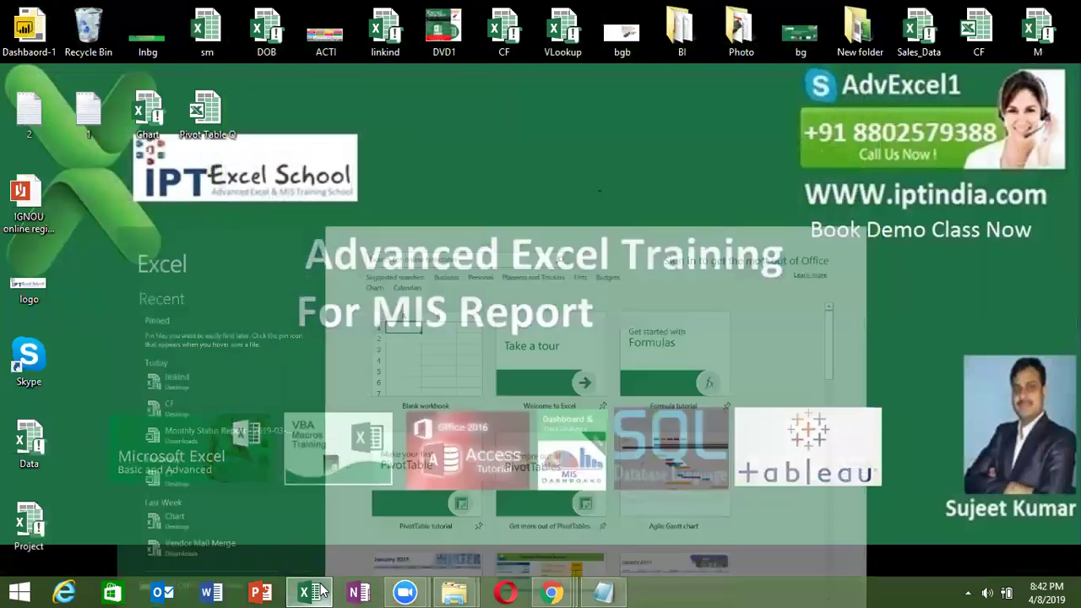
pyautogui.click(448, 168)
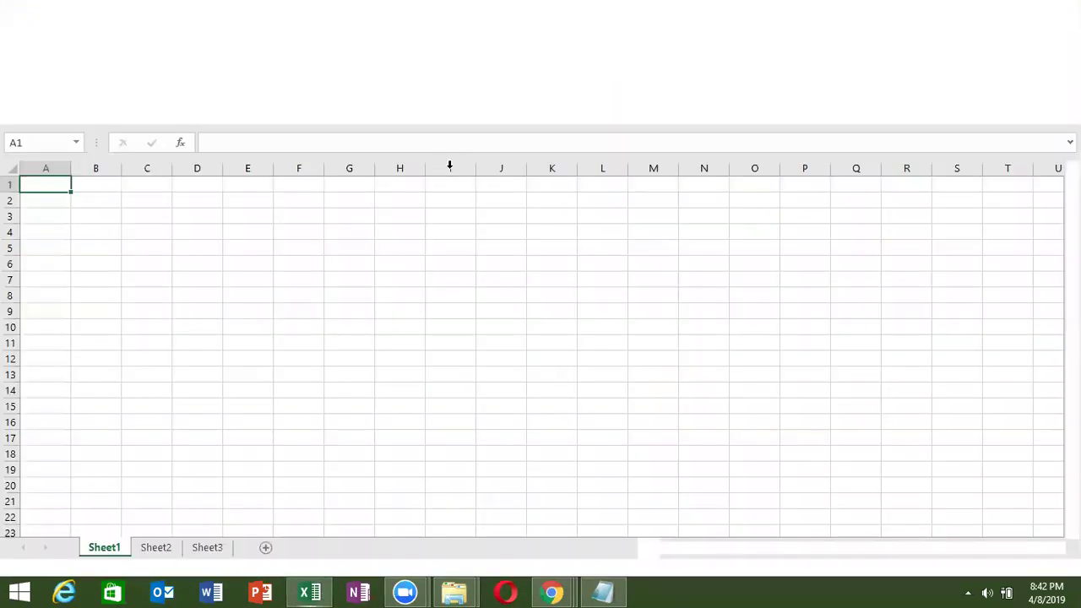
pyautogui.click(451, 168)
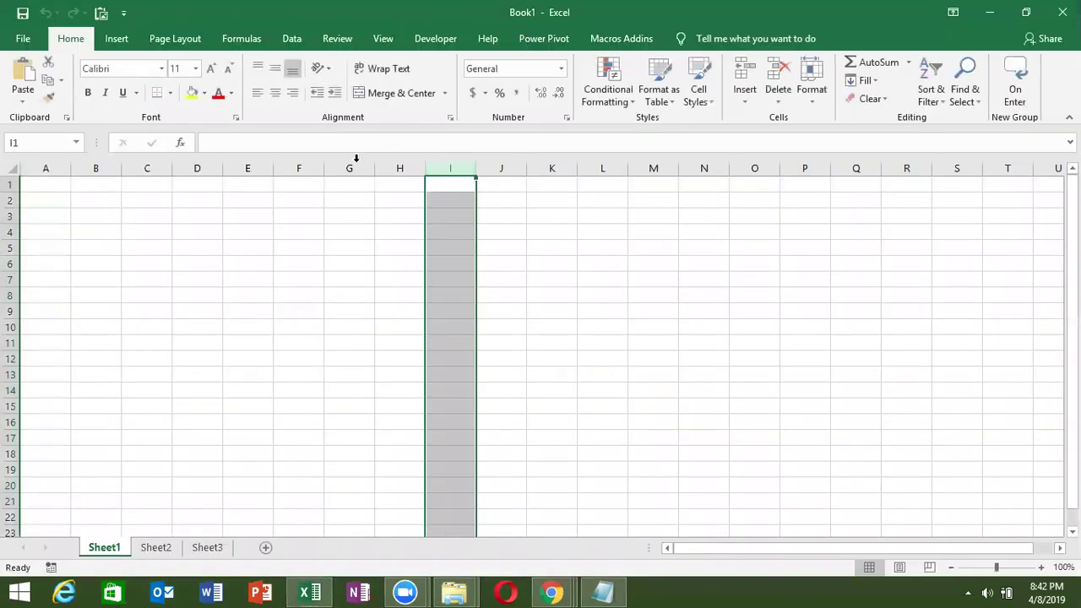
pyautogui.click(72, 187)
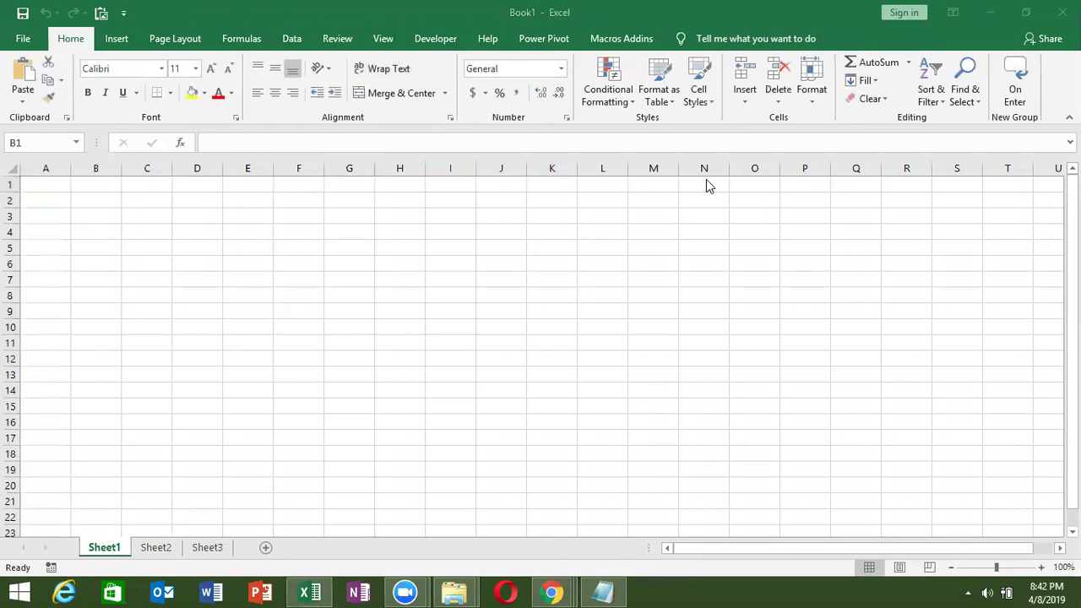
# Show the Formulas ribbon and browse the Lookup & Reference function list
pyautogui.click(240, 40)
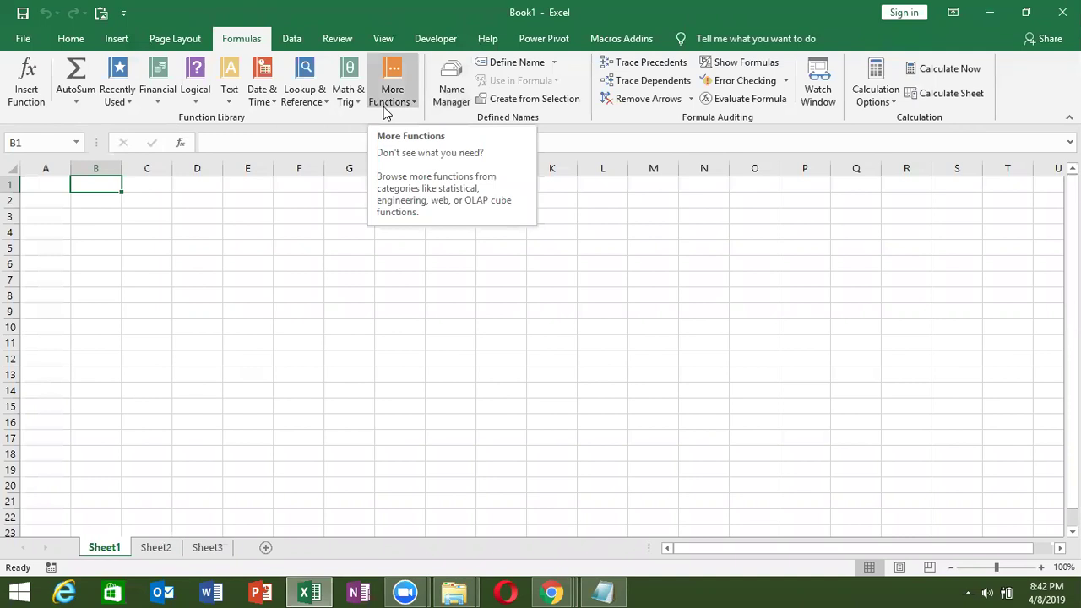
pyautogui.press('Down')
pyautogui.press('Down')
pyautogui.press('Left')
pyautogui.press('Up')
pyautogui.press('Up')
pyautogui.press('Right')
pyautogui.press('Right')
pyautogui.press('Down')
pyautogui.press('Down')
pyautogui.press('Down')
pyautogui.press('Left')
pyautogui.press('Left')
pyautogui.press('Up')
pyautogui.press('Up')
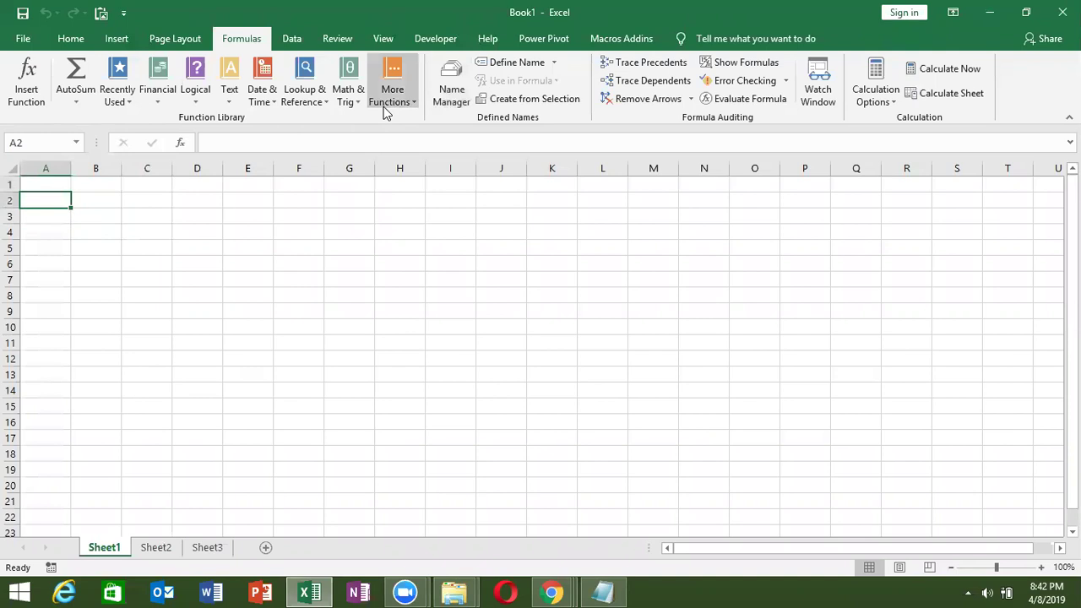
pyautogui.click(315, 93)
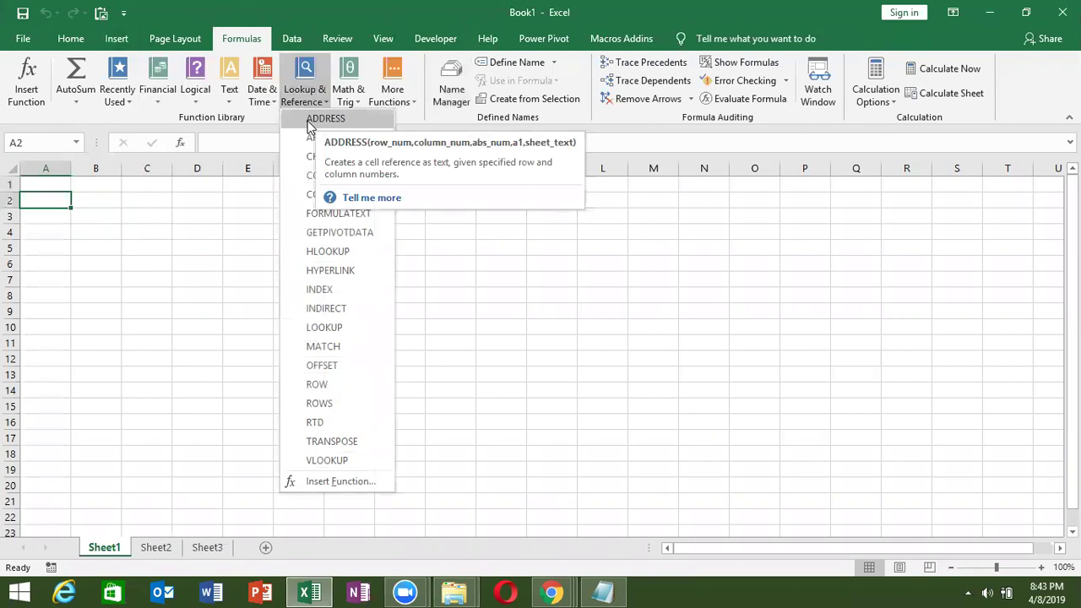
pyautogui.click(110, 185)
pyautogui.click(96, 213)
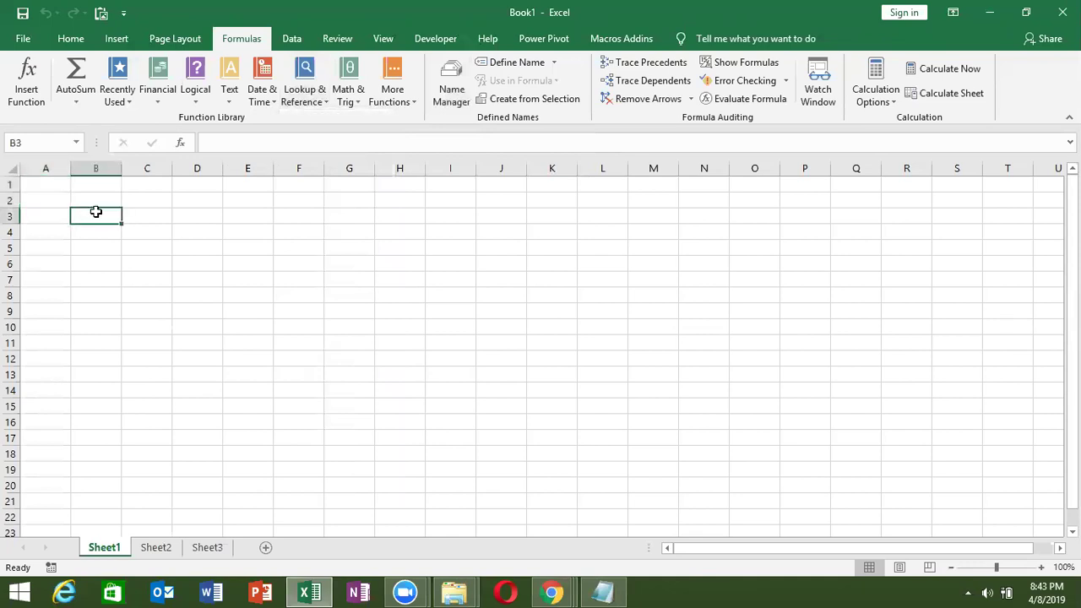
# Enter labels R and C in B3:C3 with values 5 and 6 below them
pyautogui.write('R')
pyautogui.press('Return')
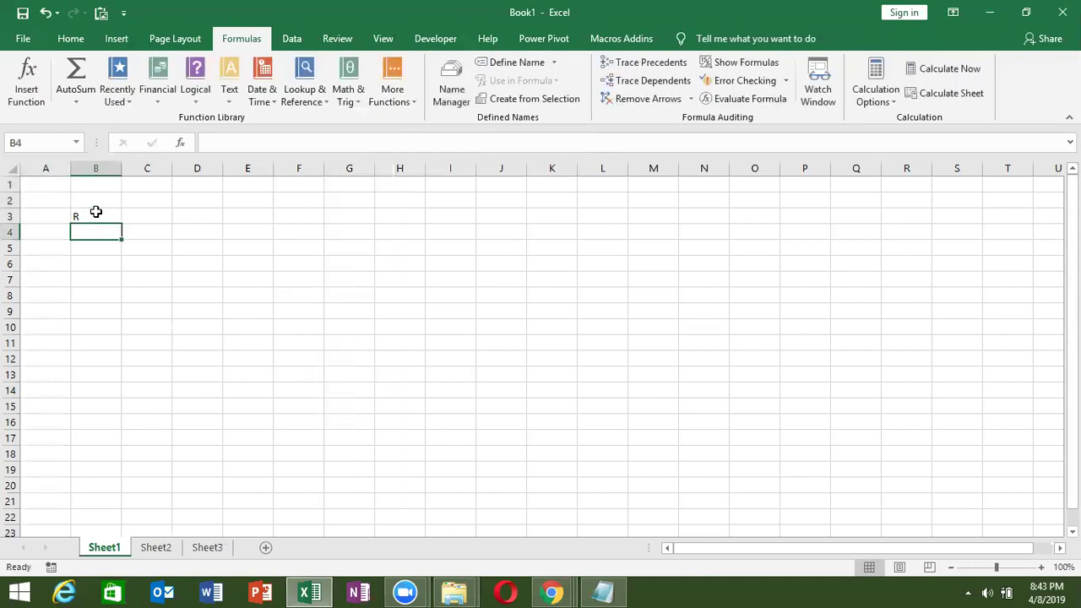
pyautogui.write('5')
pyautogui.press('Tab')
pyautogui.press('Up')
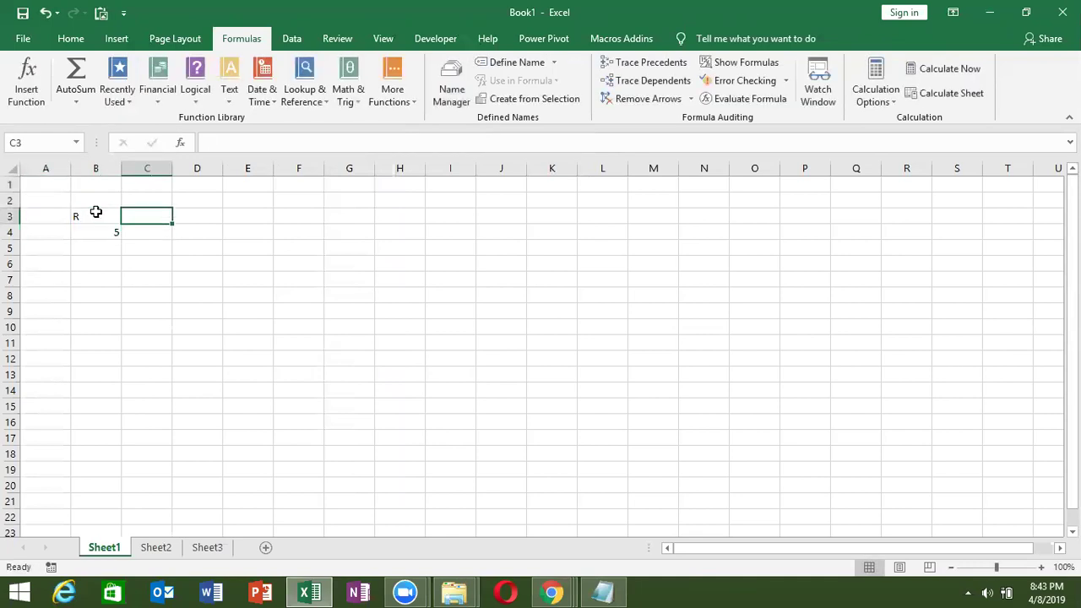
pyautogui.write('C')
pyautogui.press('Return')
pyautogui.write('6')
pyautogui.press('Up')
pyautogui.press('Up')
pyautogui.press('Up')
pyautogui.press('Right')
pyautogui.press('Right')
pyautogui.press('Down')
pyautogui.press('Down')
pyautogui.press('Down')
pyautogui.press('Down')
pyautogui.press('Up')
# Enter =ADDRESS(B4,C4) in D4 so it shows $F$5
pyautogui.press('Left')
pyautogui.write('=')
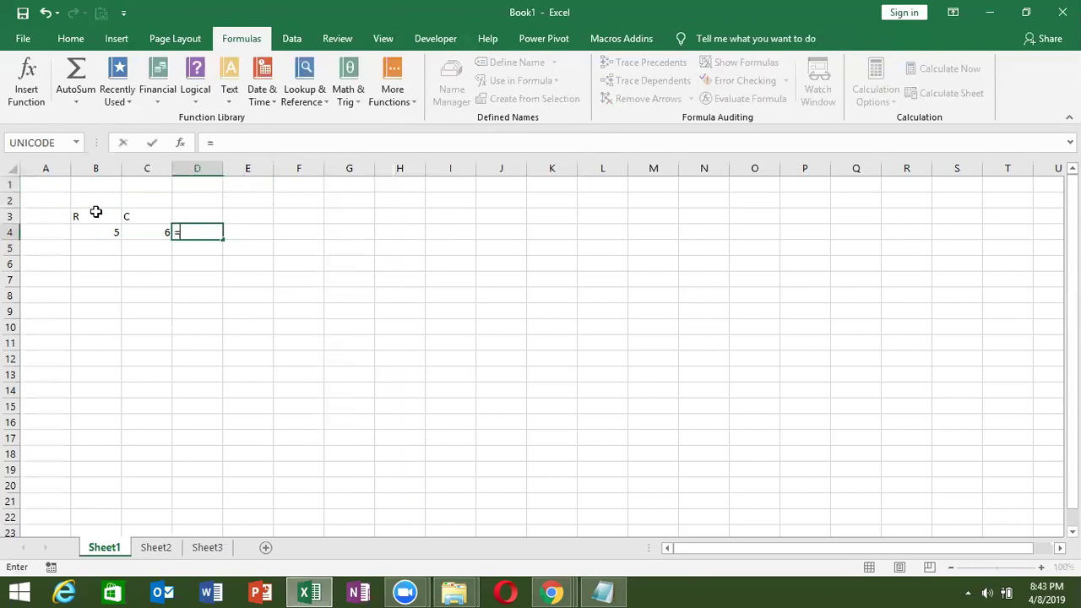
pyautogui.write('ad')
pyautogui.press('Tab')
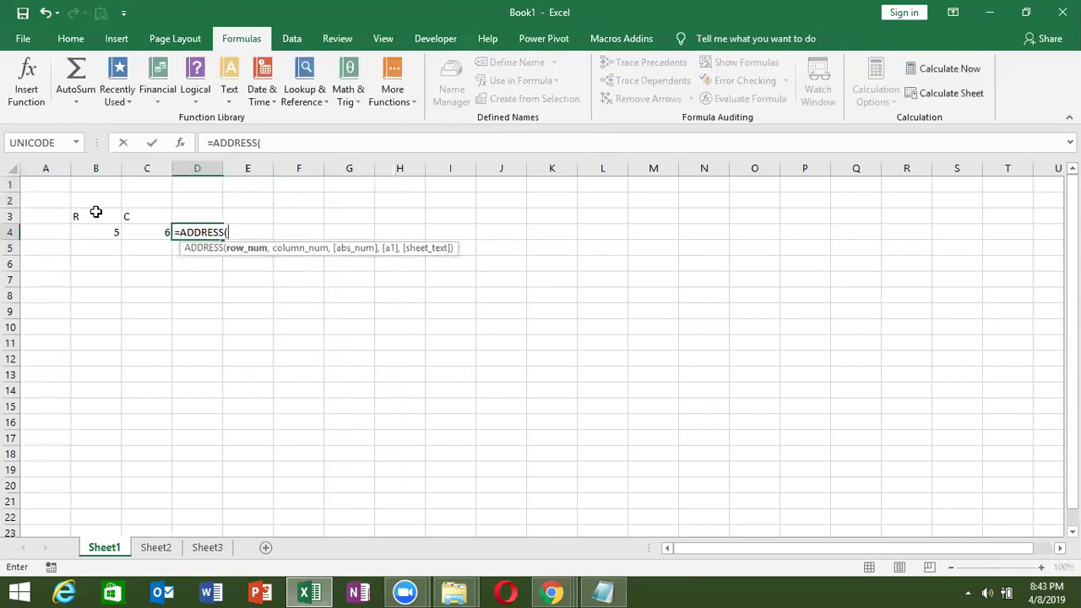
pyautogui.press('Left')
pyautogui.press('Left')
pyautogui.write(',')
pyautogui.press('Left')
pyautogui.press('Return')
pyautogui.press('Up')
# Put the value 6525 into cell F5
pyautogui.press('Right')
pyautogui.press('Right')
pyautogui.press('Down')
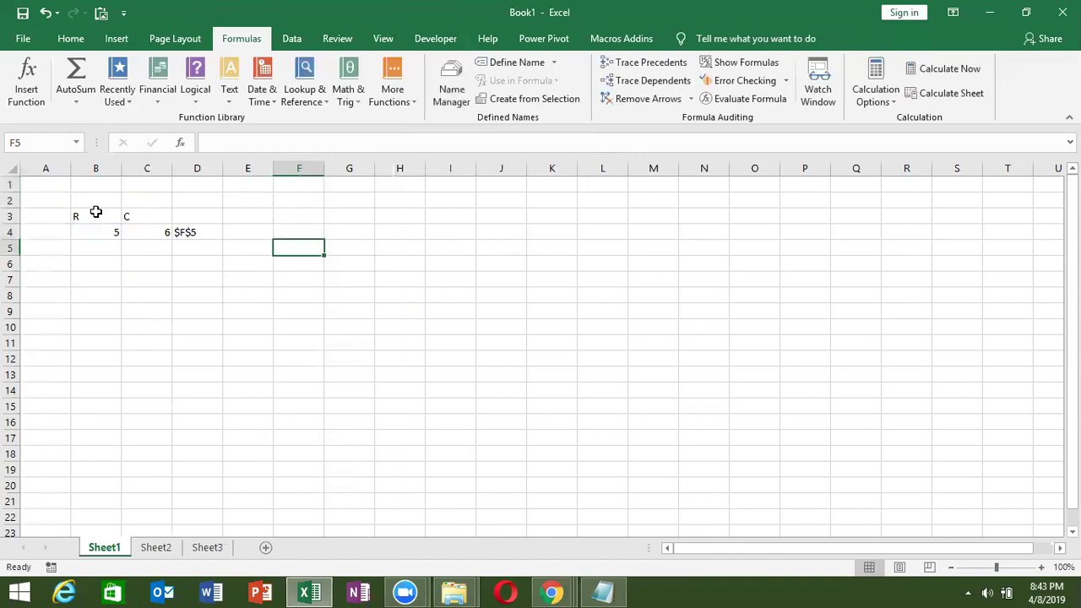
pyautogui.write('6525')
pyautogui.press('Return')
pyautogui.press('Up')
# Enter =INDIRECT(D4) in E4 so it returns 6525 from $F$5
pyautogui.press('Up')
pyautogui.press('Down')
pyautogui.press('Up')
pyautogui.press('Left')
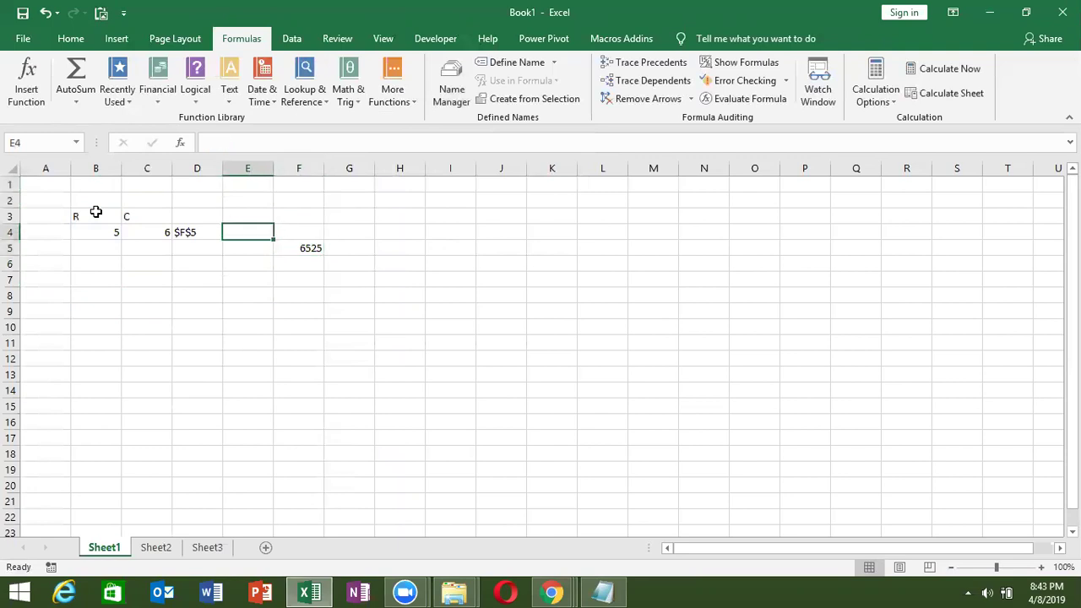
pyautogui.press('Left')
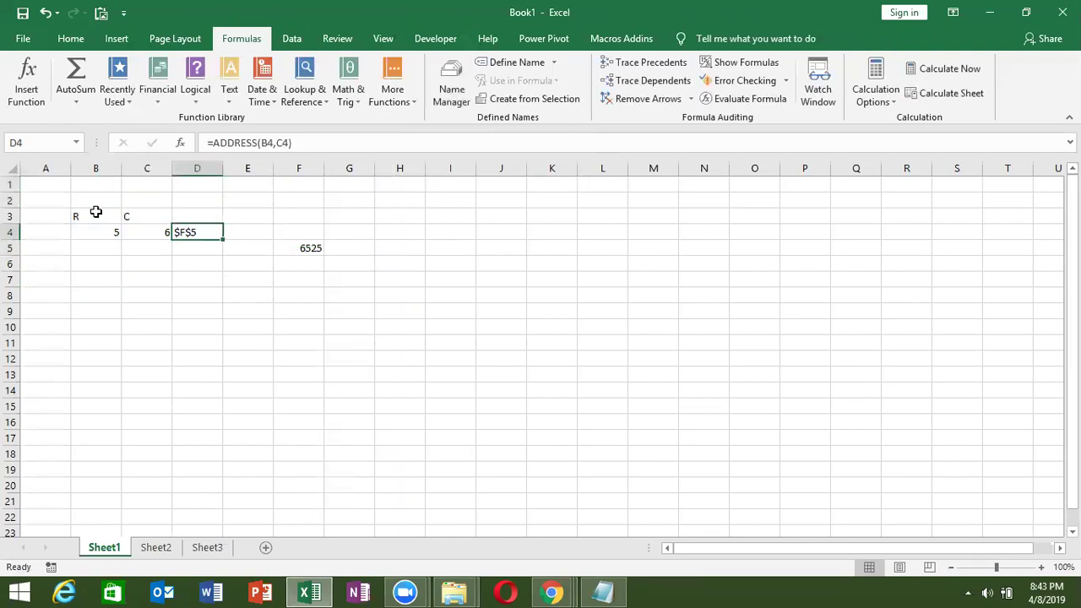
pyautogui.press('Right')
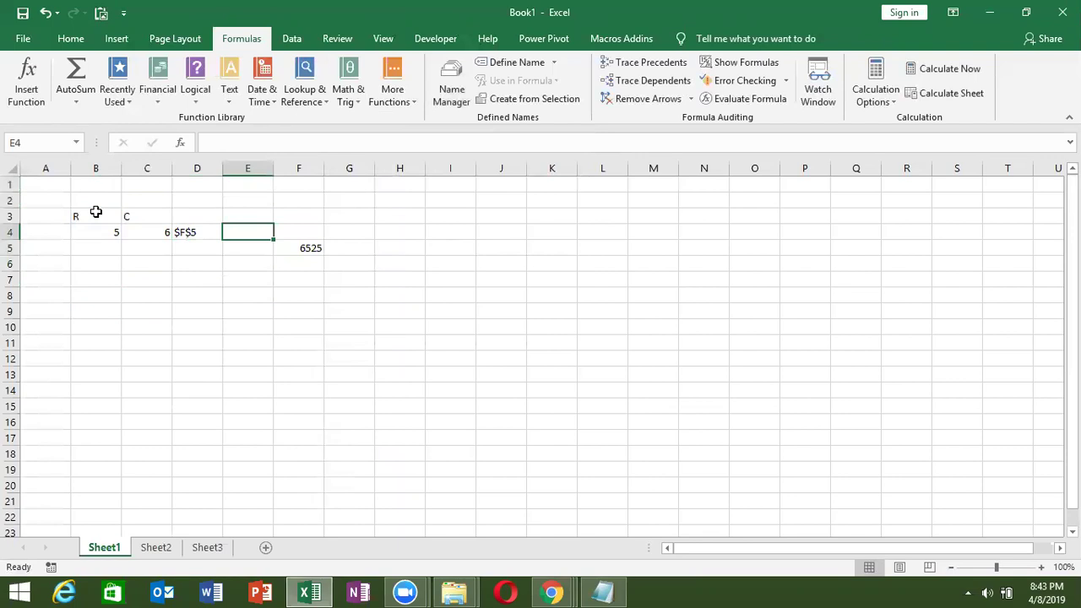
pyautogui.write('=i')
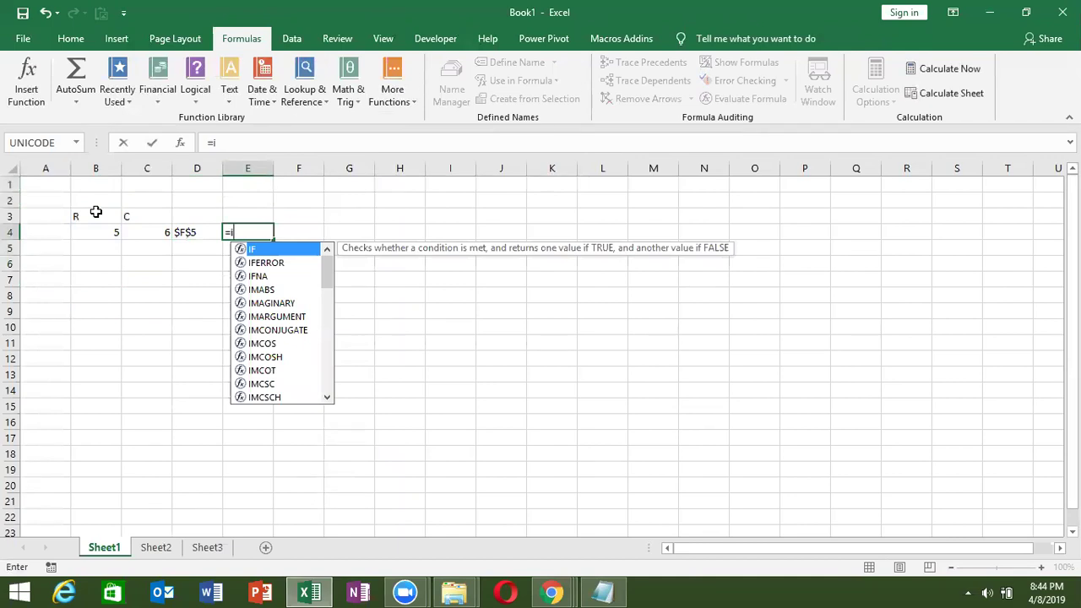
pyautogui.write('n')
pyautogui.press('Down')
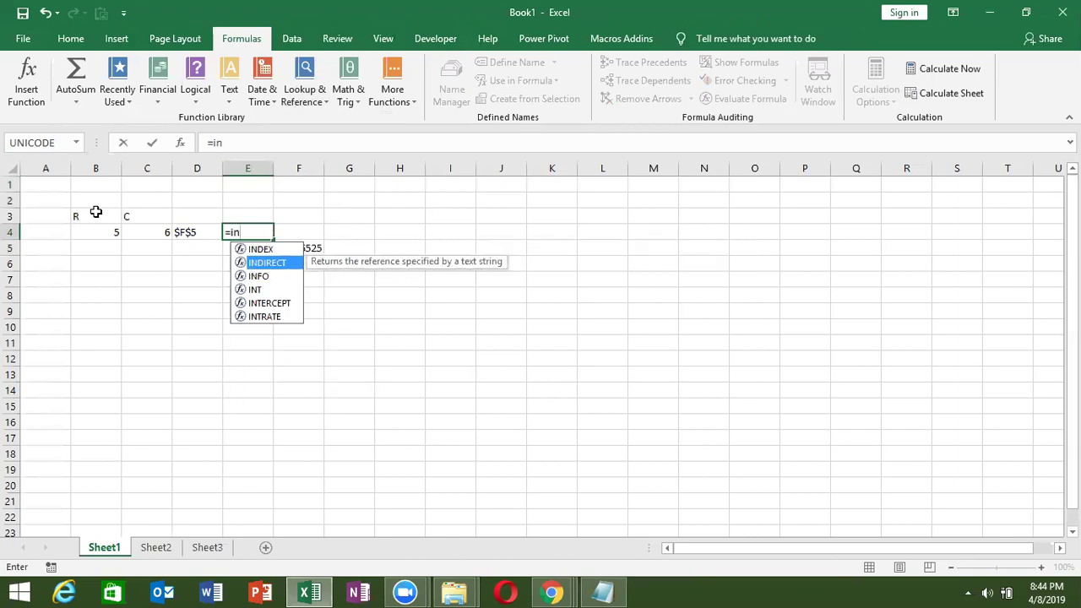
pyautogui.press('Tab')
pyautogui.press('Left')
pyautogui.press('Return')
pyautogui.press('Up')
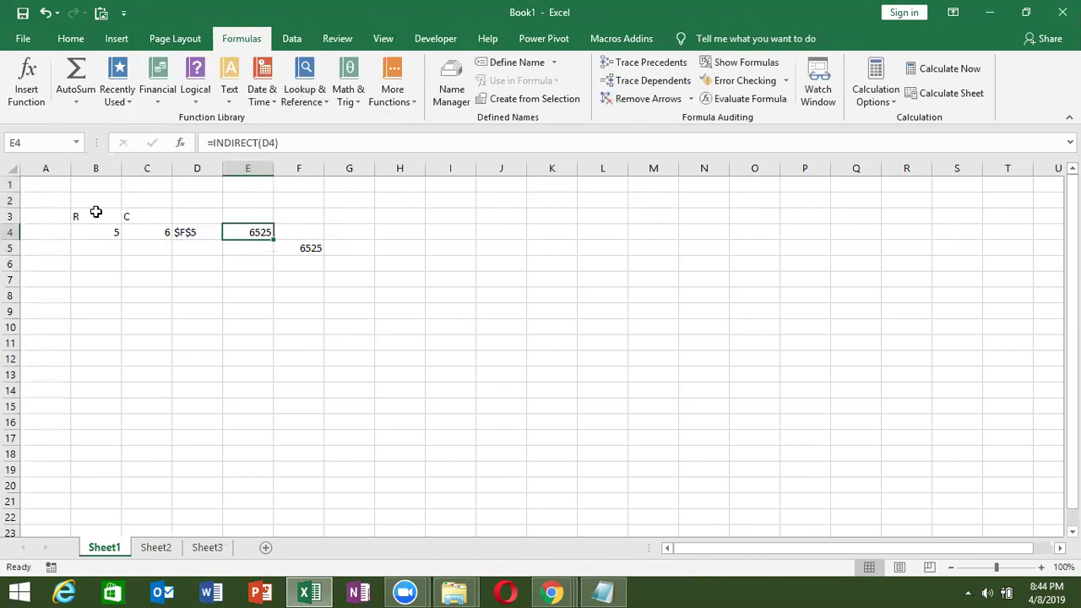
pyautogui.click(169, 533)
pyautogui.click(159, 548)
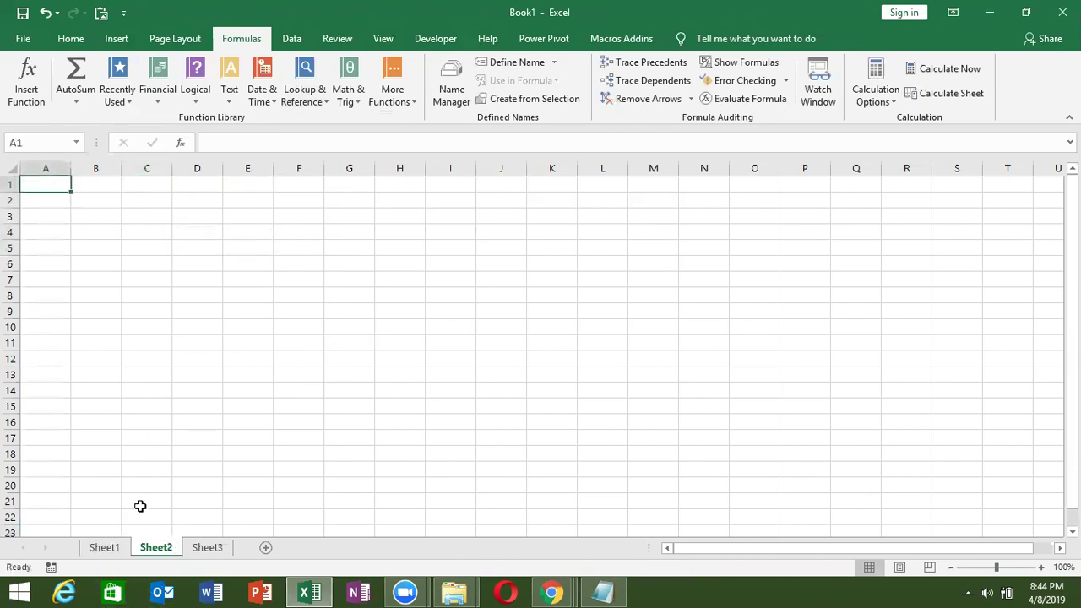
pyautogui.write('Name')
pyautogui.press('Return')
pyautogui.write('Puja')
pyautogui.hotkey('ctrl', 'Return')
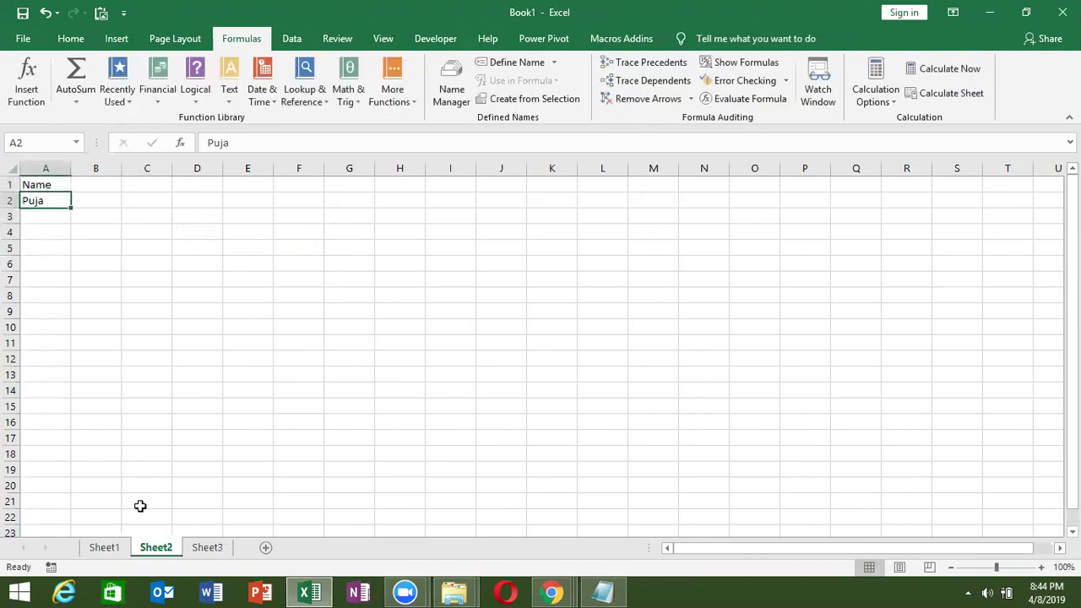
pyautogui.moveTo(72, 208); pyautogui.dragTo(68, 312)
pyautogui.click(101, 182)
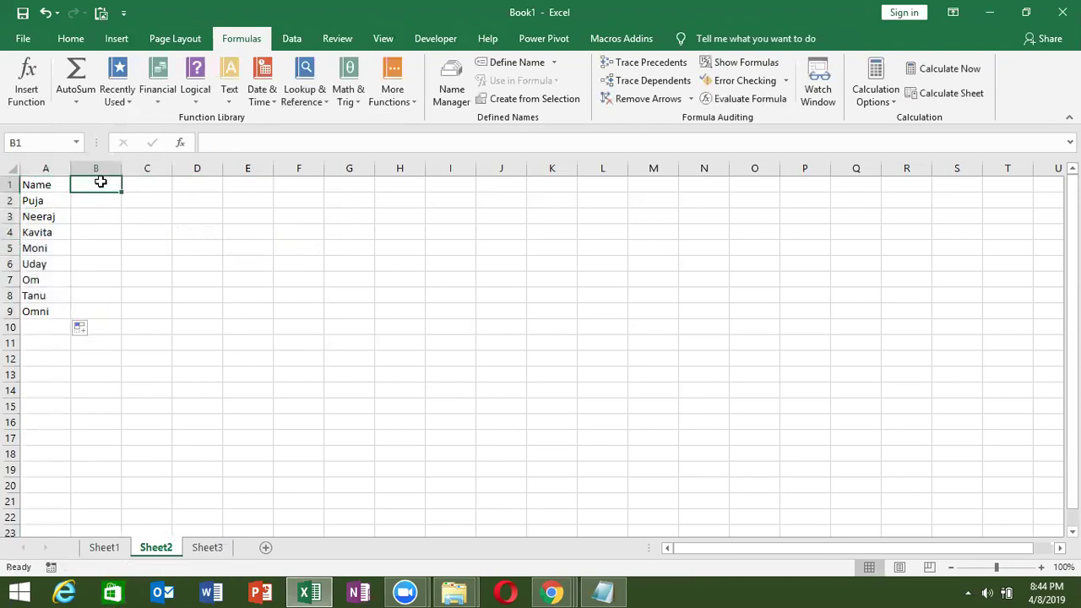
pyautogui.write('JAN')
pyautogui.press('Return')
pyautogui.click(99, 181)
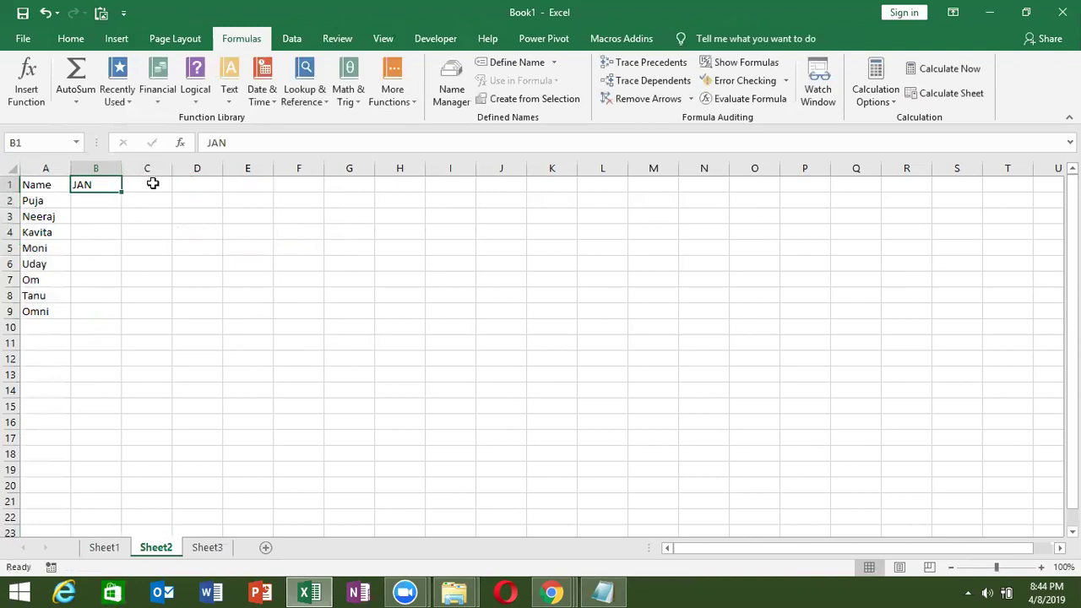
pyautogui.moveTo(125, 191); pyautogui.dragTo(575, 193)
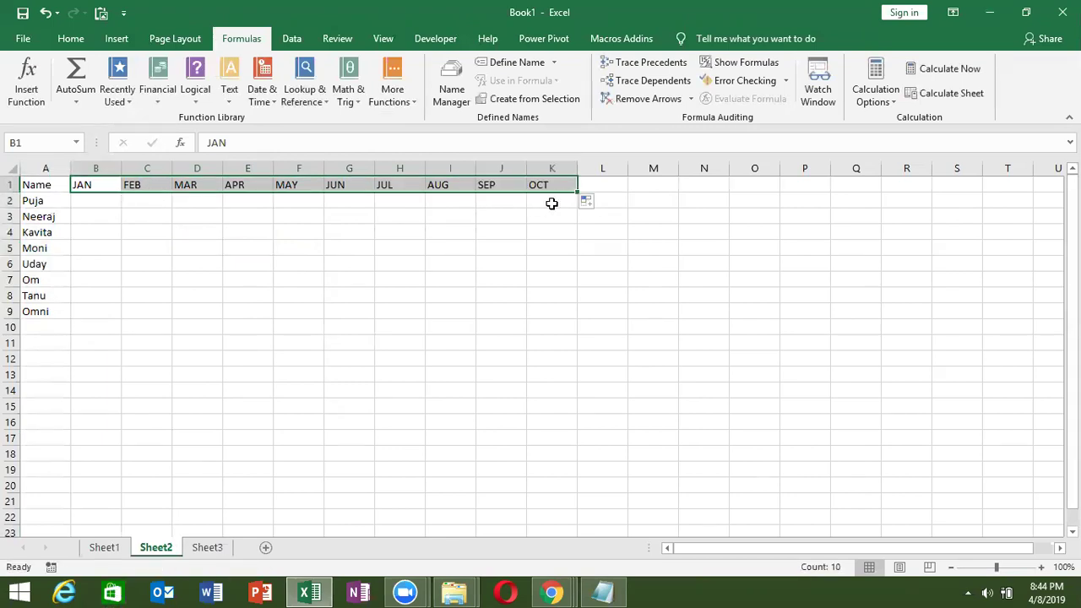
pyautogui.moveTo(578, 193); pyautogui.dragTo(681, 190)
pyautogui.click(107, 206)
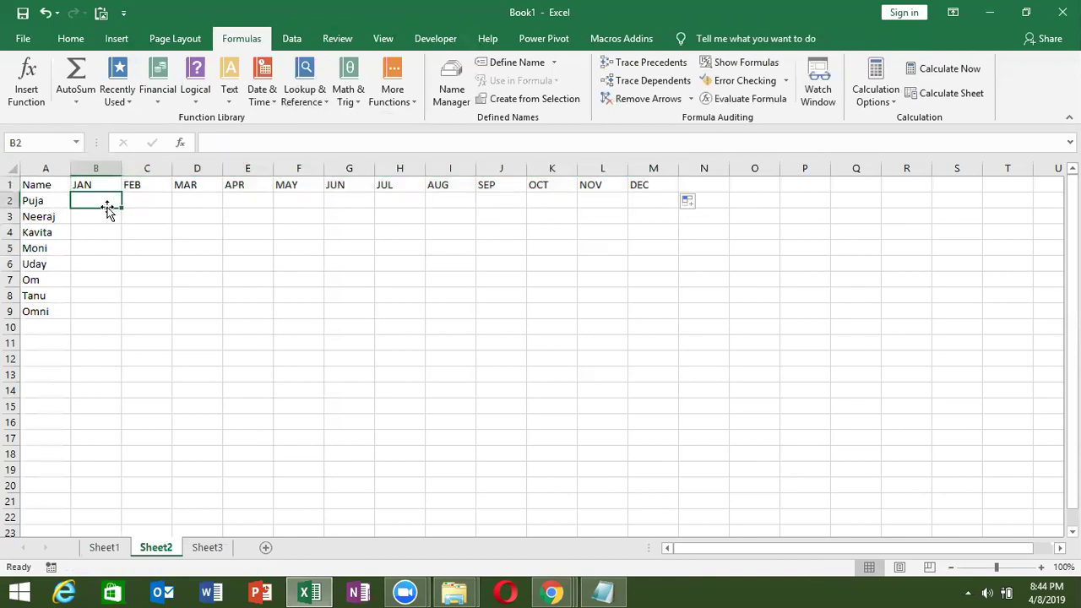
pyautogui.write('=ra')
pyautogui.press('Tab')
pyautogui.write('10,90')
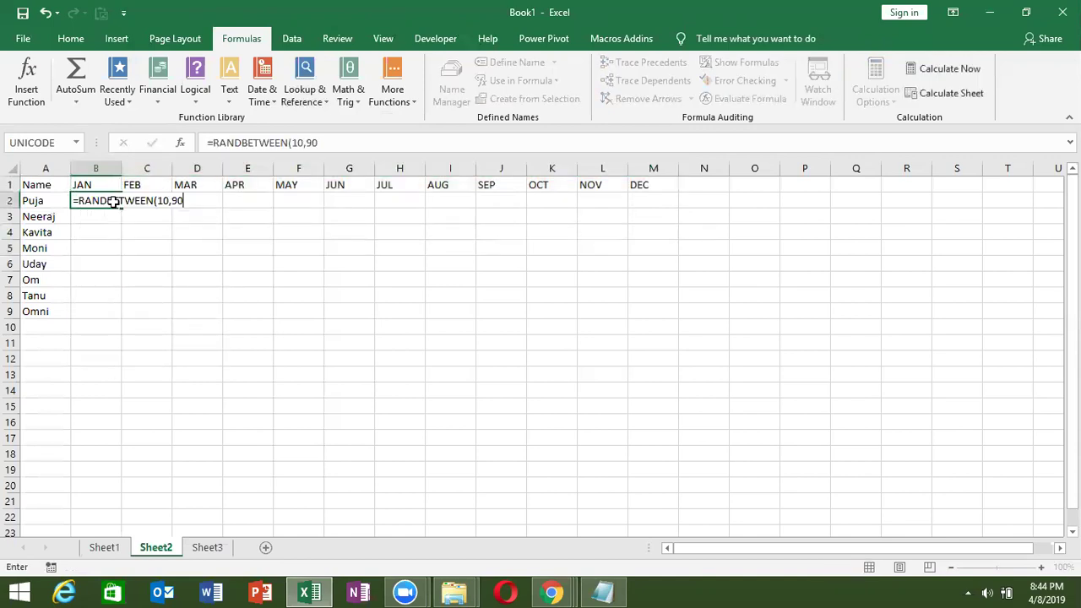
pyautogui.press('Return')
pyautogui.click(114, 202)
pyautogui.press('Up')
pyautogui.hotkey('ctrl', 'Right')
pyautogui.press('Down')
pyautogui.hotkey('ctrl', 'shift', 'Left')
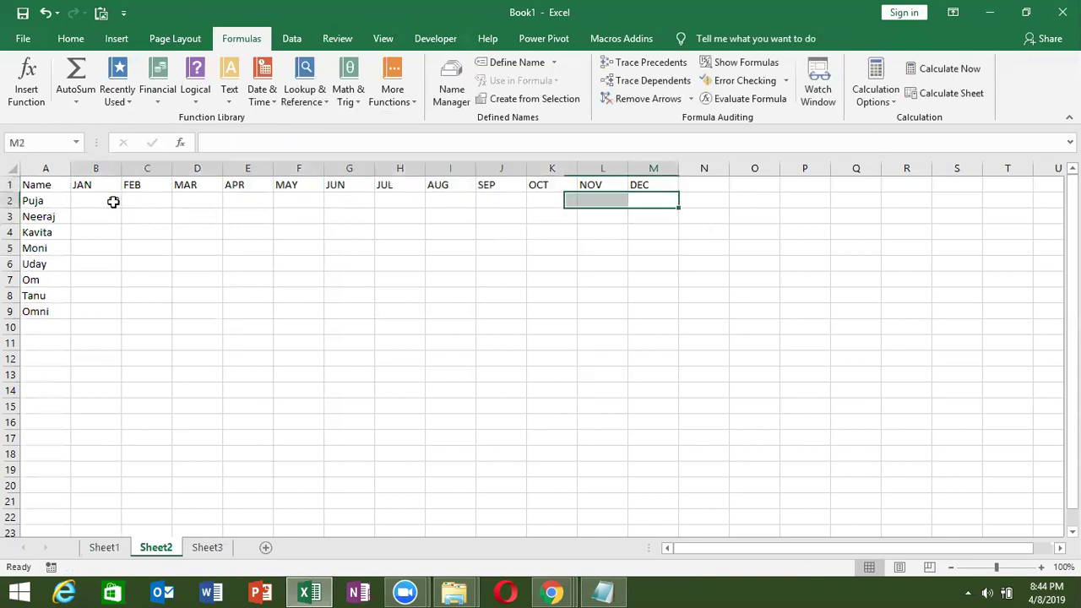
pyautogui.hotkey('shift', 'Down')
pyautogui.hotkey('shift', 'Down')
pyautogui.hotkey('shift', 'Down')
pyautogui.hotkey('shift', 'Down')
pyautogui.hotkey('shift', 'Down')
pyautogui.hotkey('shift', 'Down')
pyautogui.hotkey('shift', 'Down')
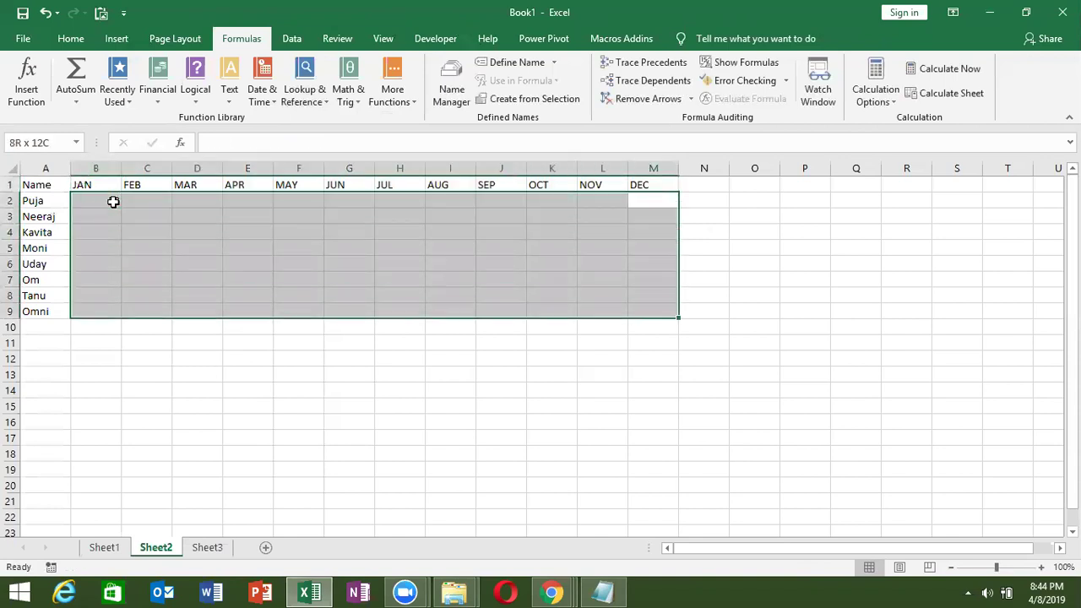
pyautogui.hotkey('ctrl', 'r')
pyautogui.hotkey('ctrl', 'd')
pyautogui.hotkey('ctrl', 'c')
pyautogui.click(71, 39)
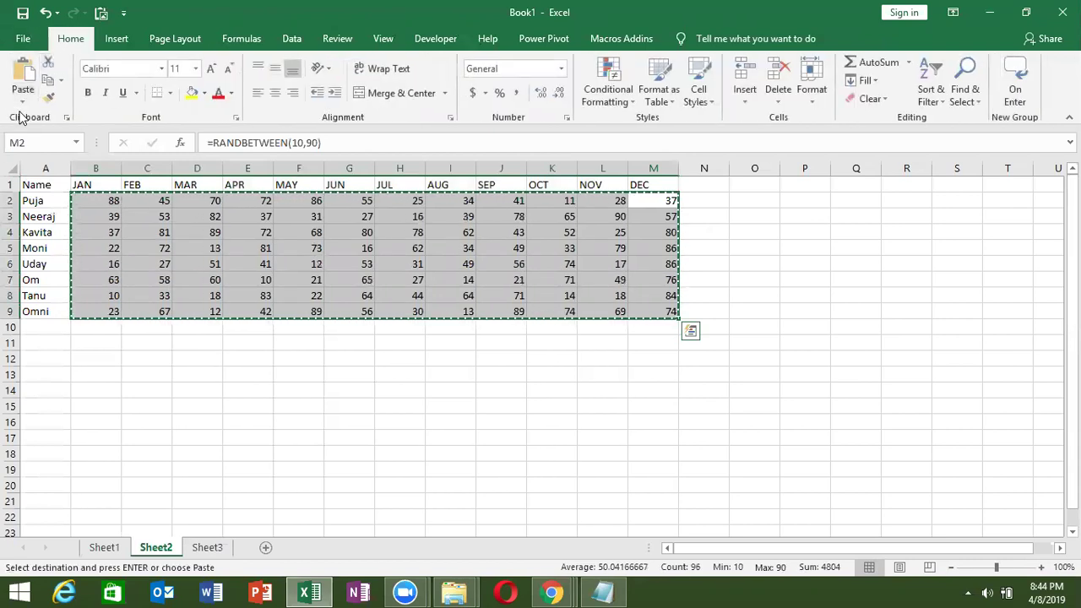
pyautogui.click(23, 101)
pyautogui.click(22, 200)
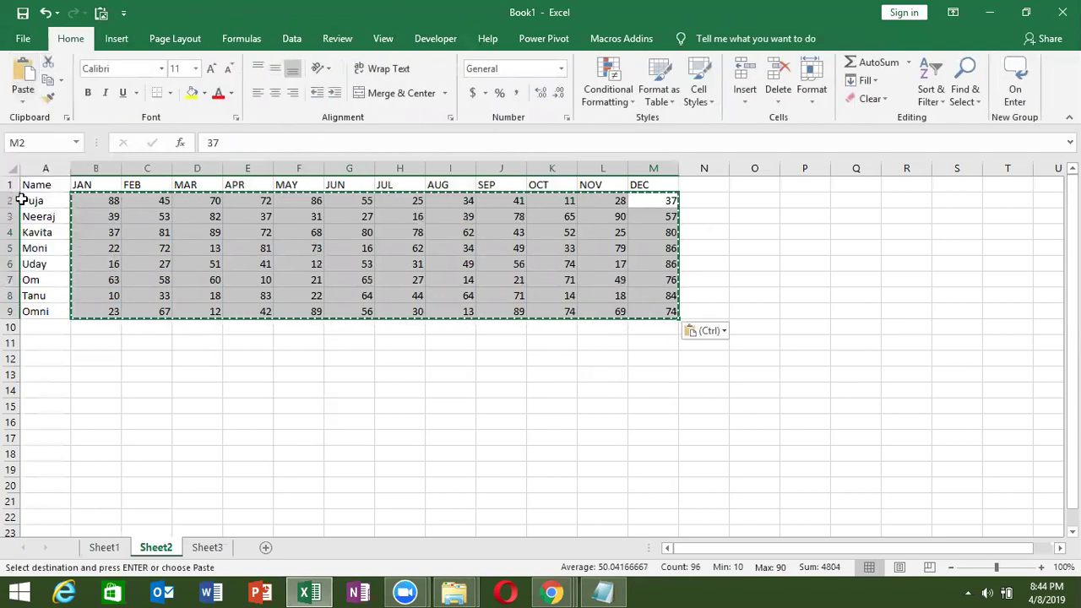
pyautogui.press('Escape')
pyautogui.click(180, 204)
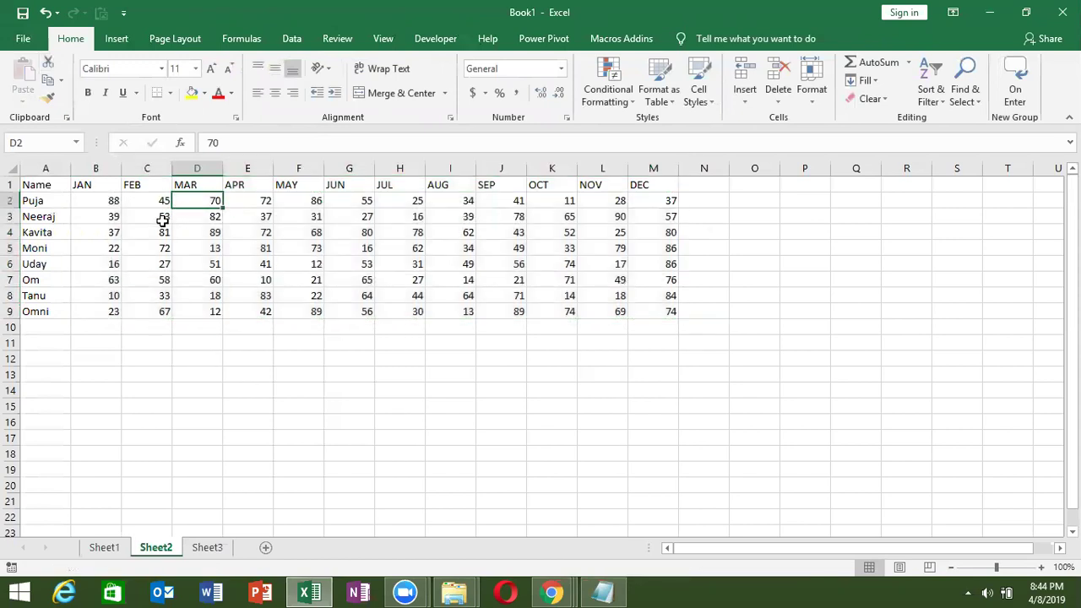
pyautogui.press('Down')
pyautogui.press('Down')
pyautogui.press('Down')
pyautogui.hotkey('ctrl', 'Up')
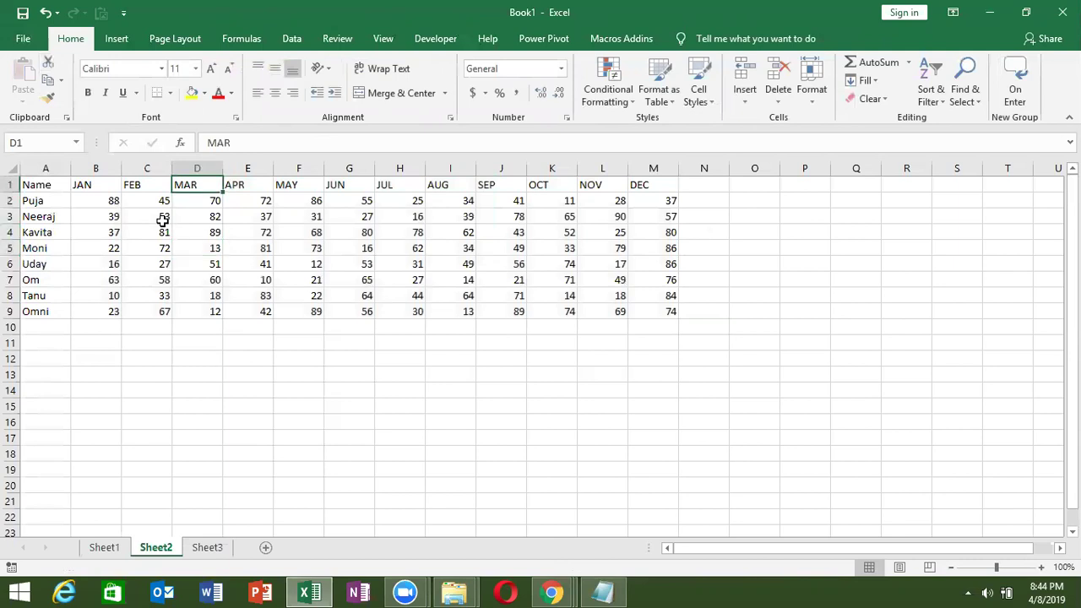
# Enter Name in A14, 1 in B14 and Puja in A15
pyautogui.click(67, 385)
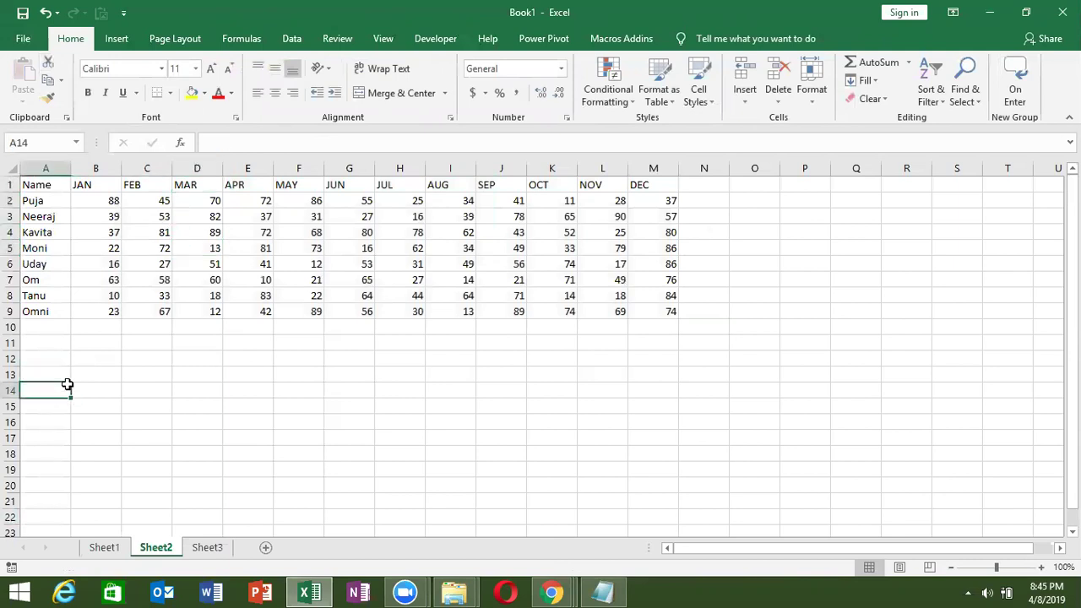
pyautogui.write('N')
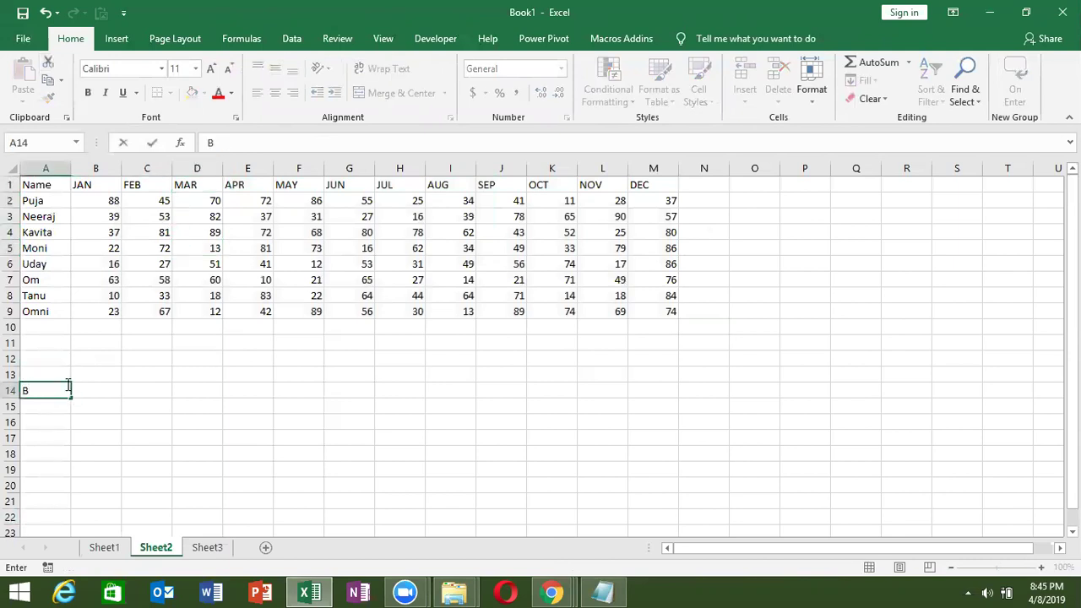
pyautogui.write('ame')
pyautogui.hotkey('ctrl', 'Return')
pyautogui.press('Up')
pyautogui.press('Right')
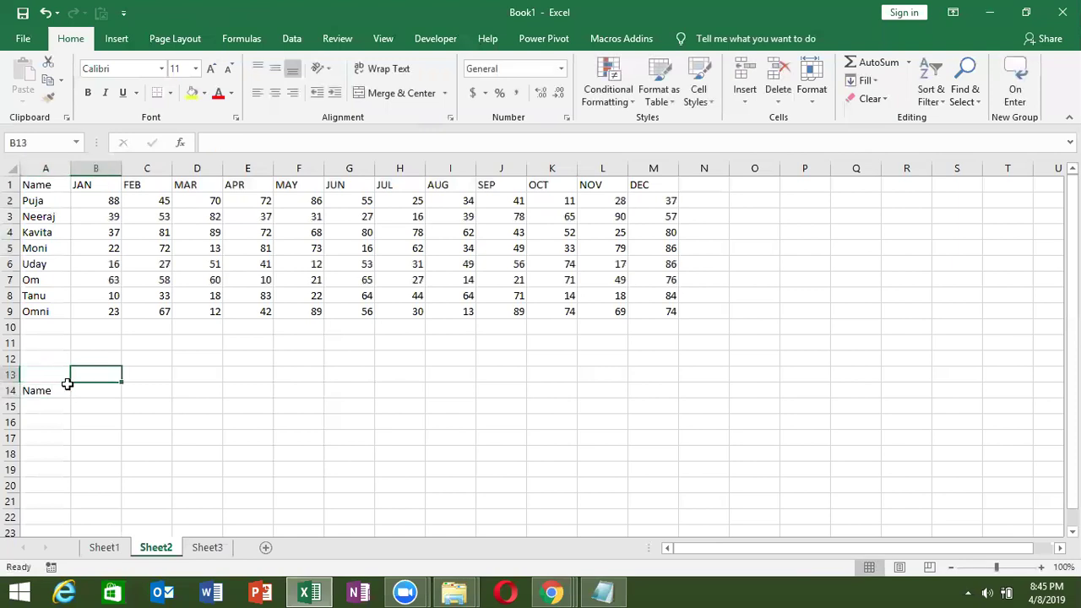
pyautogui.press('Down')
pyautogui.write('1')
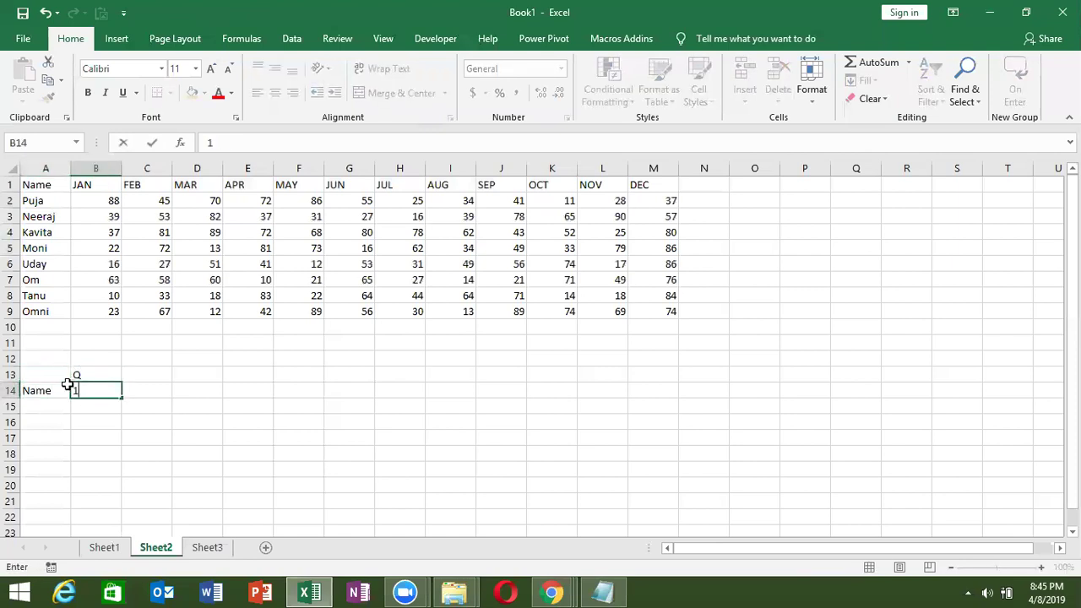
pyautogui.press('Return')
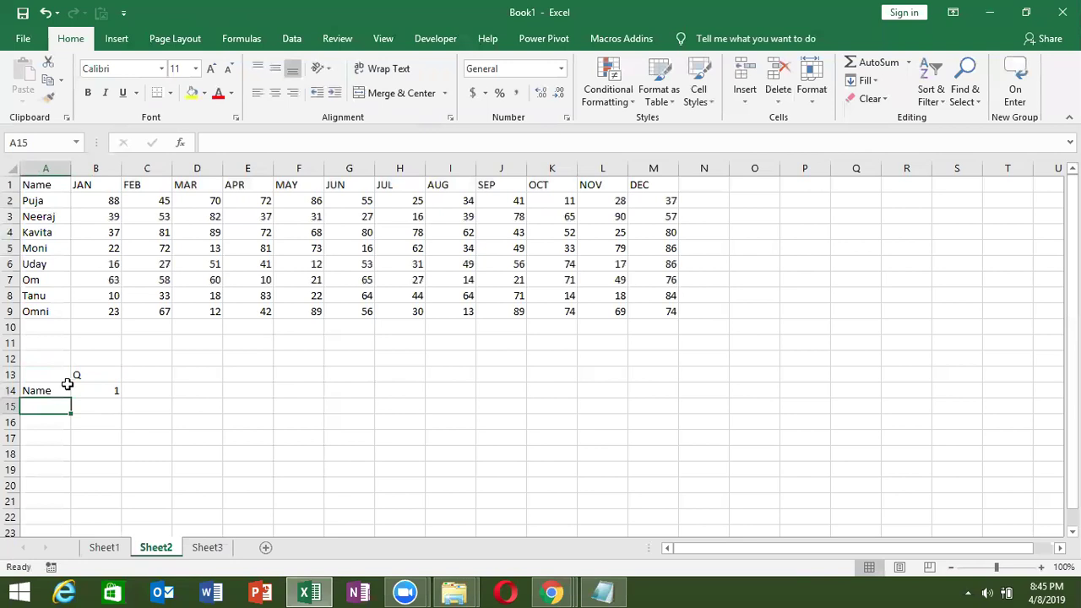
pyautogui.write('Puja')
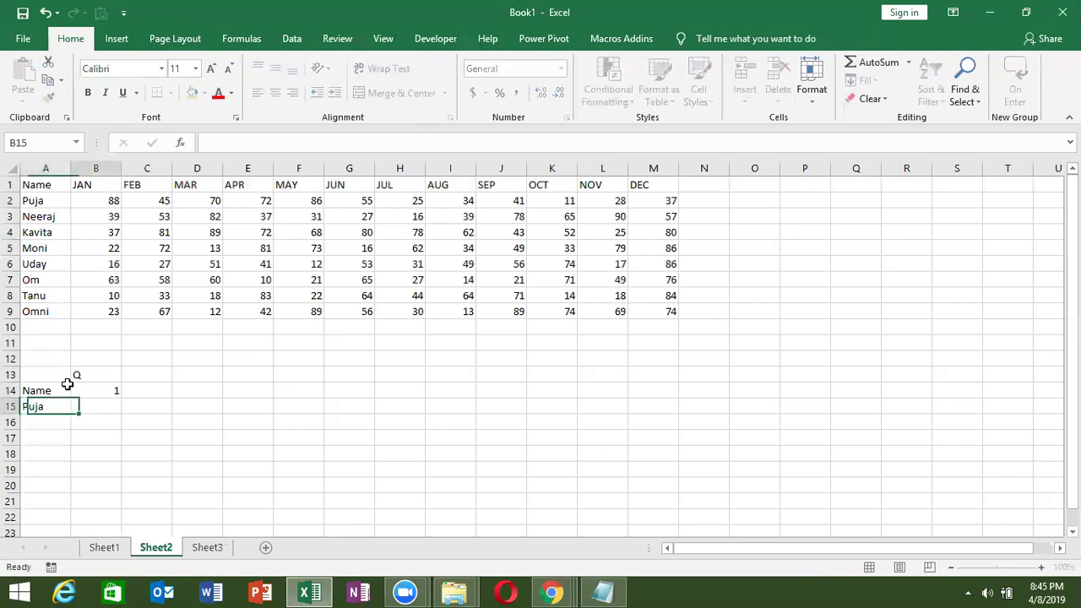
pyautogui.press('Tab')
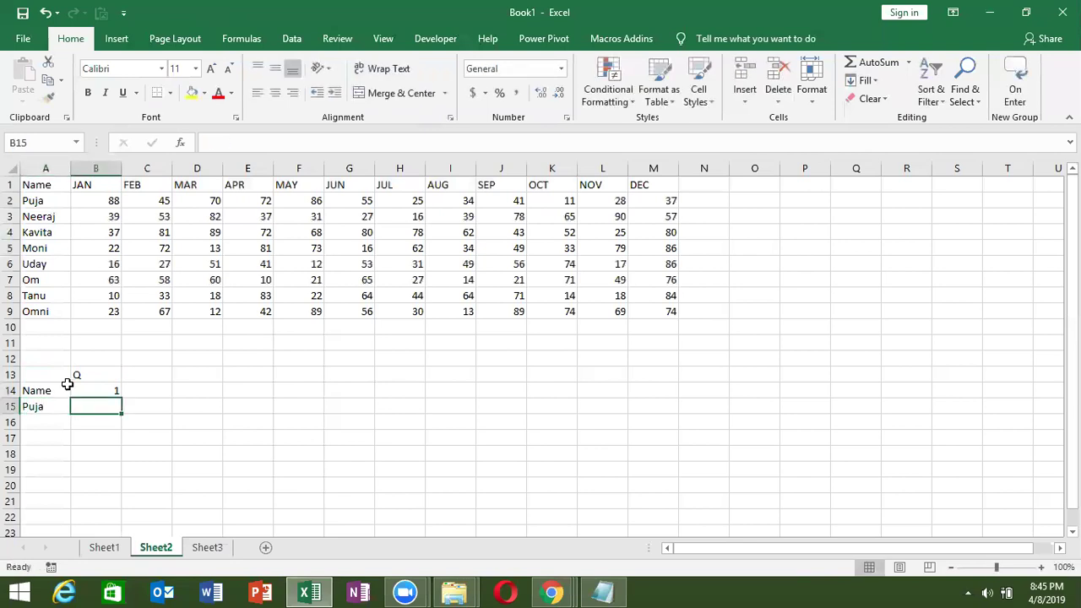
# Start a MATCH formula in A16 on A15 and the Name column, then cancel it
pyautogui.press('Up')
pyautogui.press('Up')
pyautogui.press('Up')
pyautogui.press('Up')
pyautogui.press('Up')
pyautogui.press('Up')
pyautogui.press('Up')
pyautogui.press('Right')
pyautogui.press('Right')
pyautogui.press('Right')
pyautogui.press('Right')
pyautogui.press('Right')
pyautogui.press('Right')
pyautogui.press('Right')
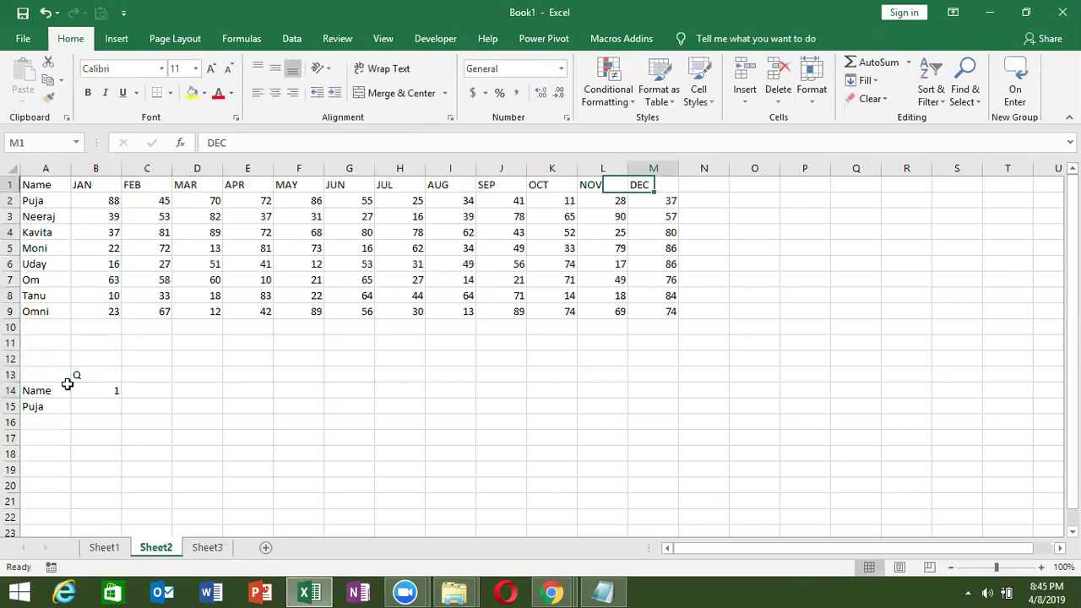
pyautogui.press('Right')
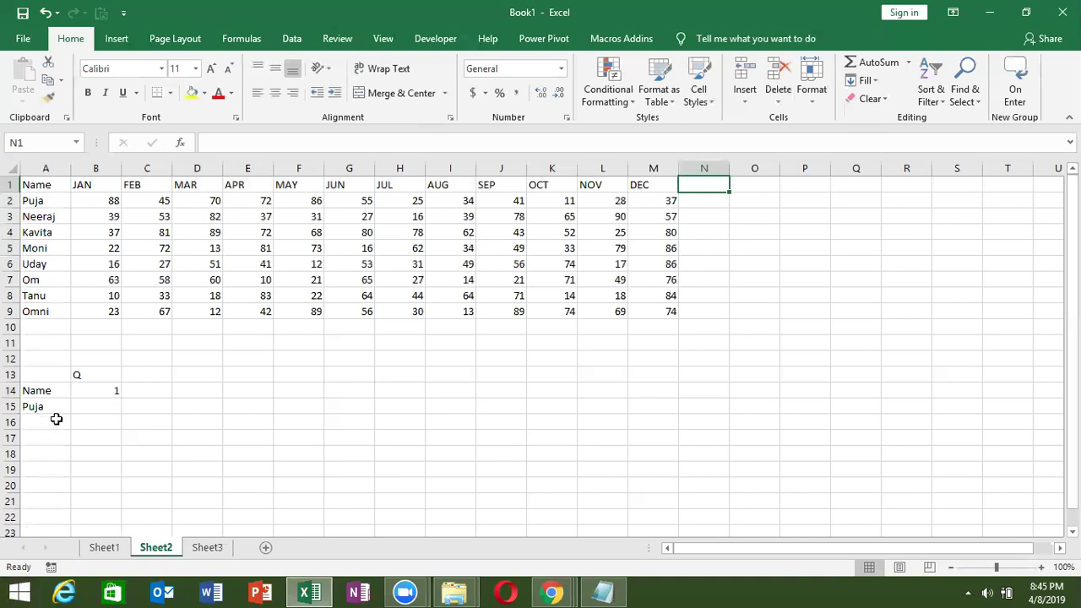
pyautogui.click(55, 419)
pyautogui.write('=ma')
pyautogui.press('Tab')
pyautogui.click(66, 402)
pyautogui.write(',')
pyautogui.moveTo(46, 183)
pyautogui.mouseDown()
pyautogui.moveTo(39, 292)
pyautogui.moveTo(25, 294)
pyautogui.mouseUp()
pyautogui.press('Escape')
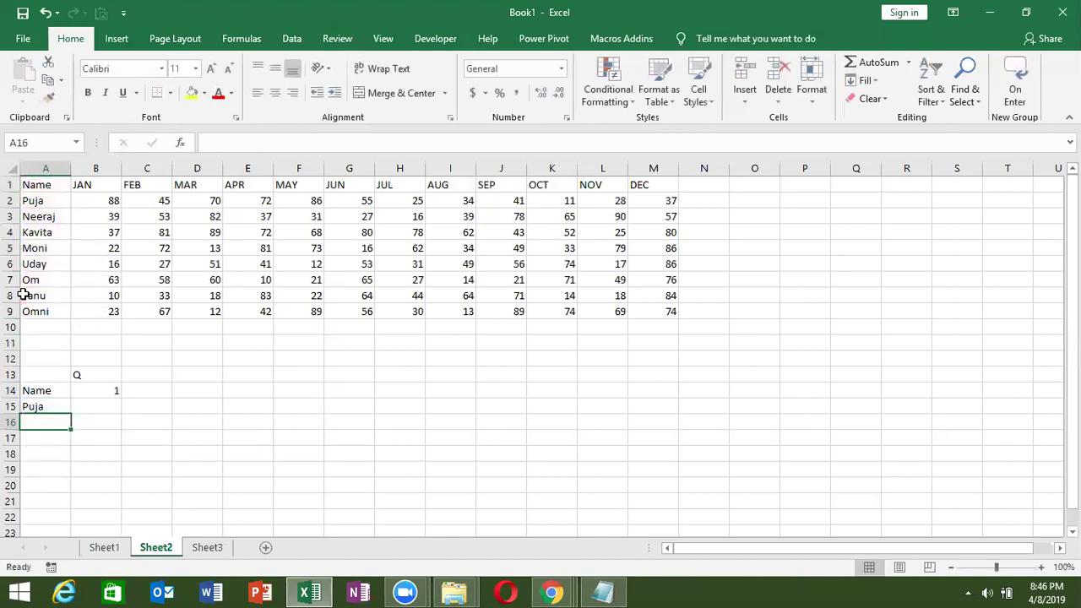
# Enter =MATCH(A15,A1:A9,0) in A16, returning Puja's position 2
pyautogui.write('=mat')
pyautogui.press('Tab')
pyautogui.press('Up')
pyautogui.write(',')
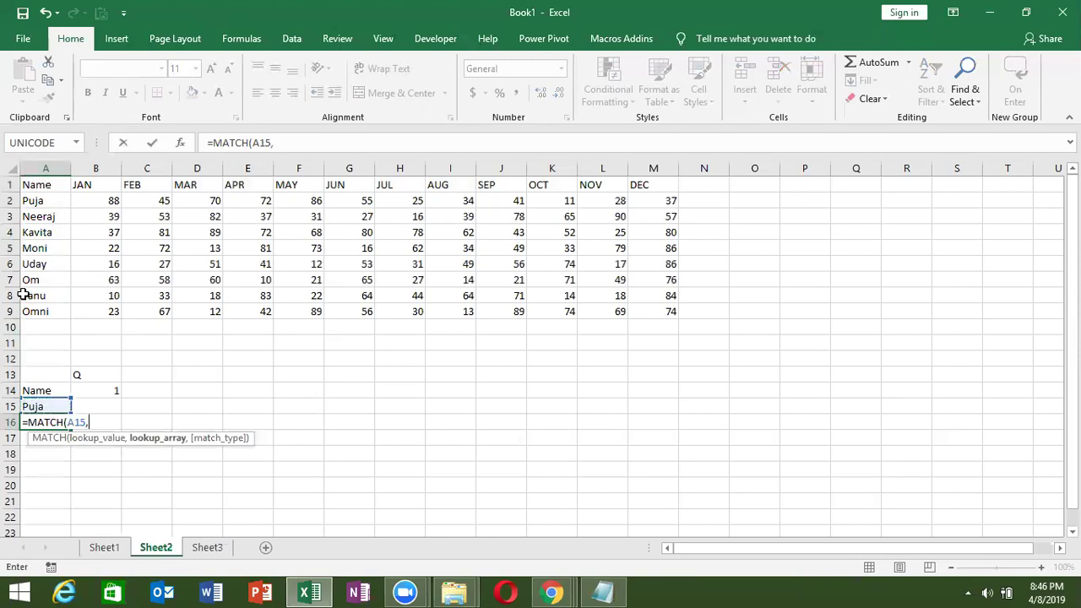
pyautogui.click(55, 311)
pyautogui.moveTo(54, 311); pyautogui.dragTo(34, 179)
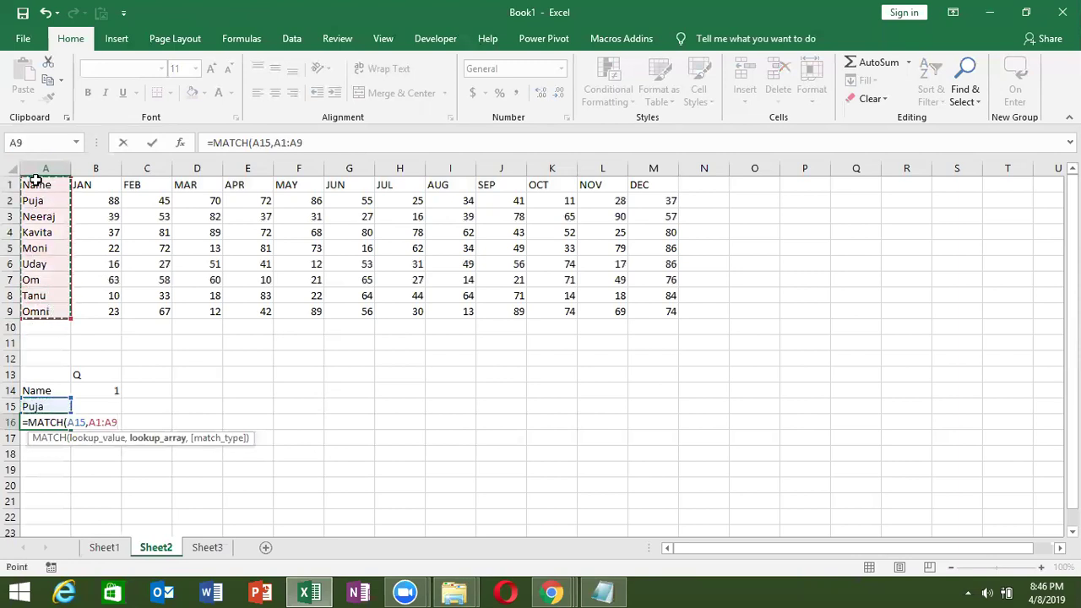
pyautogui.write(',0')
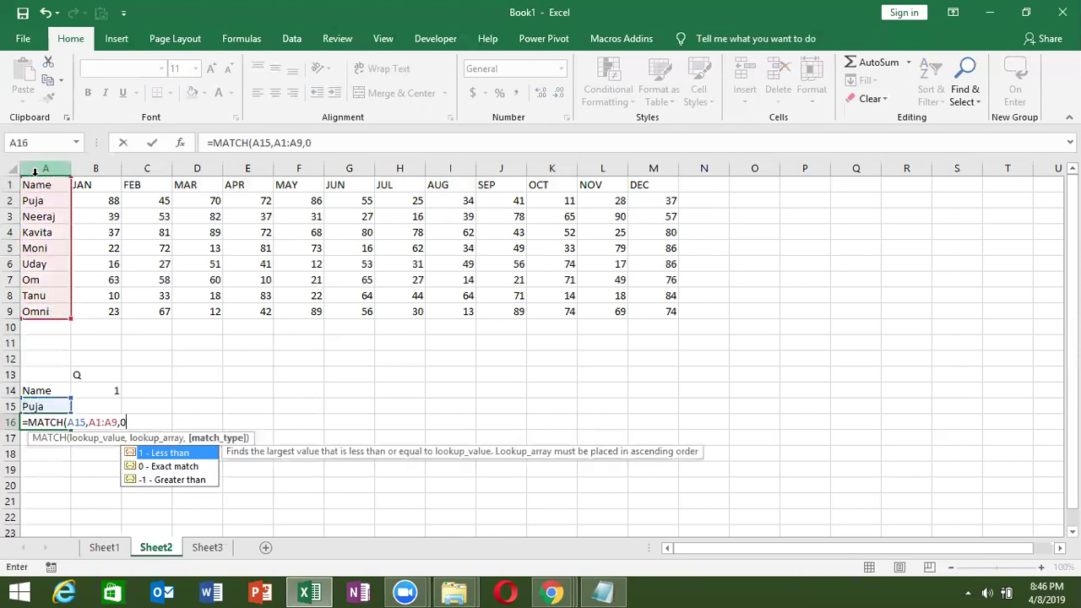
pyautogui.press('Return')
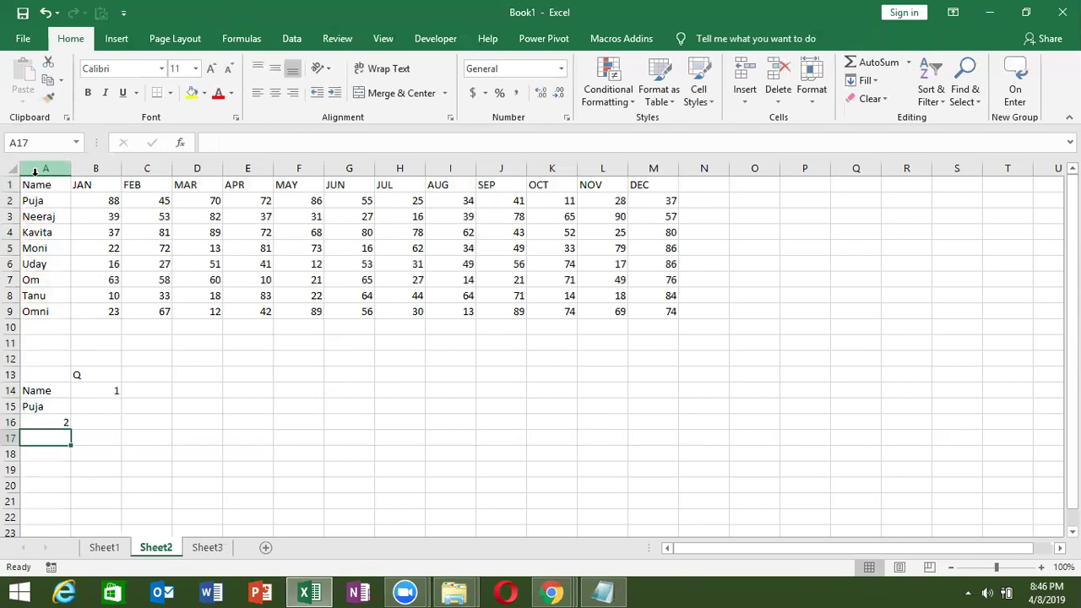
pyautogui.press('Up')
pyautogui.press('Up')
pyautogui.press('Up')
pyautogui.press('Up')
pyautogui.press('Up')
pyautogui.press('Down')
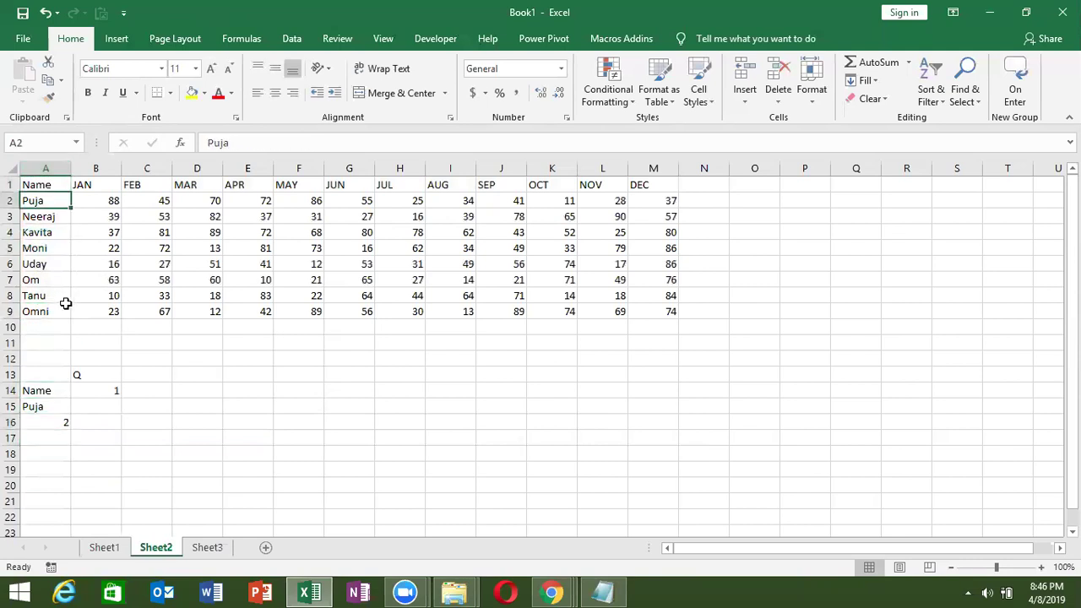
# Try typing the month JAN into C14 beside the number
pyautogui.click(116, 404)
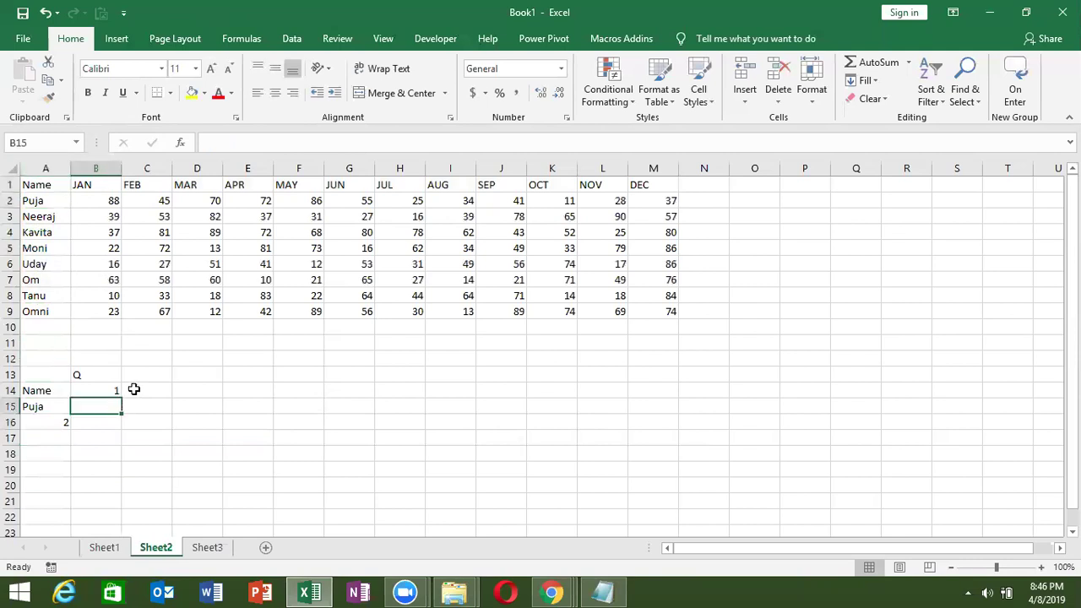
pyautogui.click(135, 388)
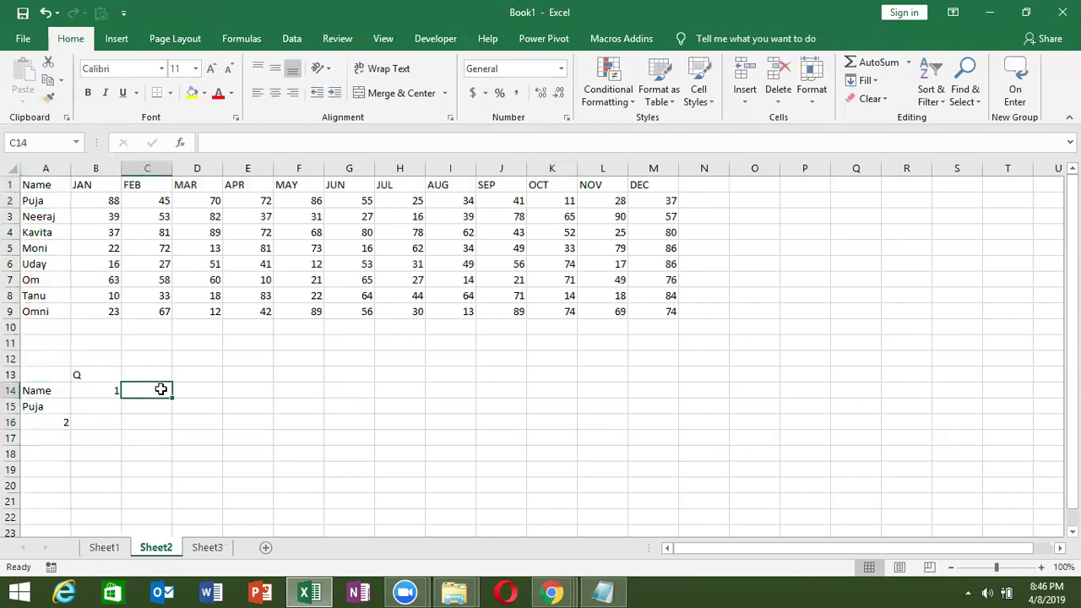
pyautogui.write('=')
pyautogui.press('Escape')
pyautogui.press('Left')
pyautogui.press('Right')
pyautogui.write('JAN')
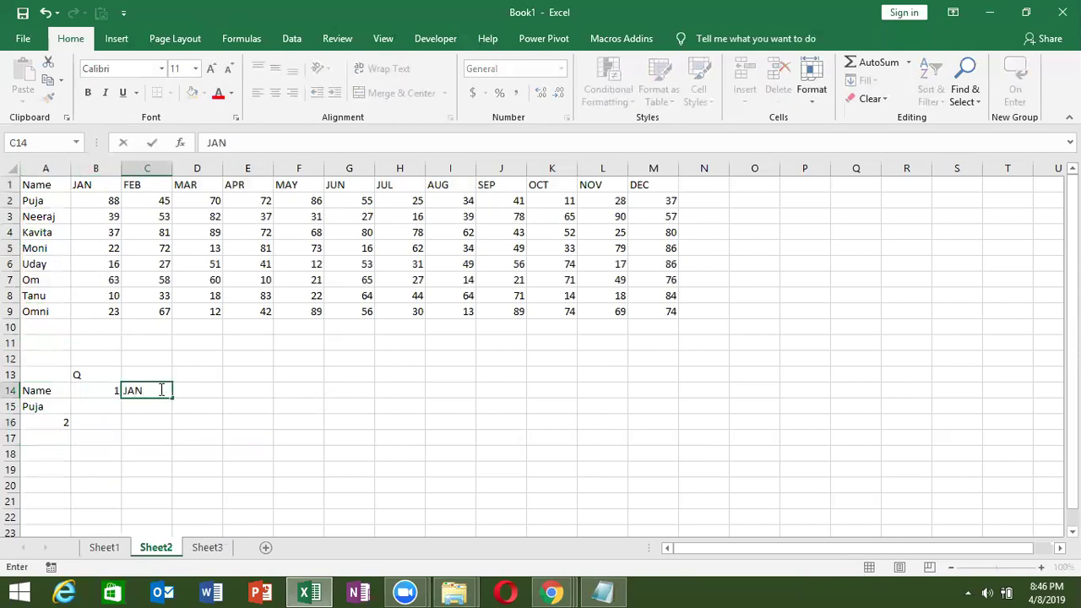
pyautogui.press('Up')
pyautogui.press('Down')
pyautogui.press('Left')
# Change B14 to 2, briefly enter apr in C14, then clear C14
pyautogui.write('2')
pyautogui.press('Return')
pyautogui.press('Up')
pyautogui.press('Right')
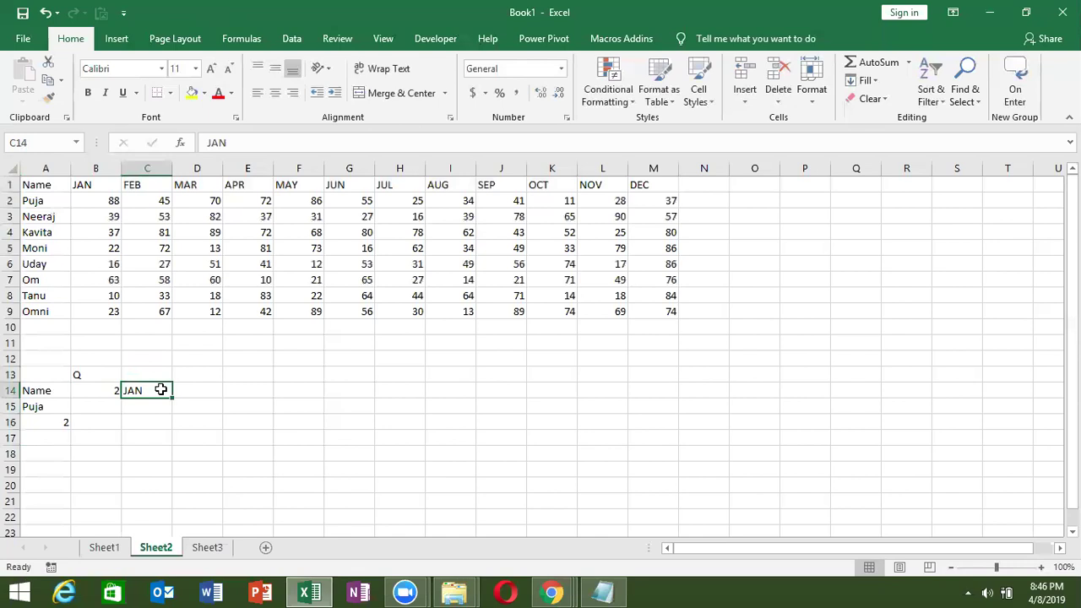
pyautogui.write('apr')
pyautogui.press('Return')
pyautogui.press('Up')
pyautogui.press('Delete')
pyautogui.press('Left')
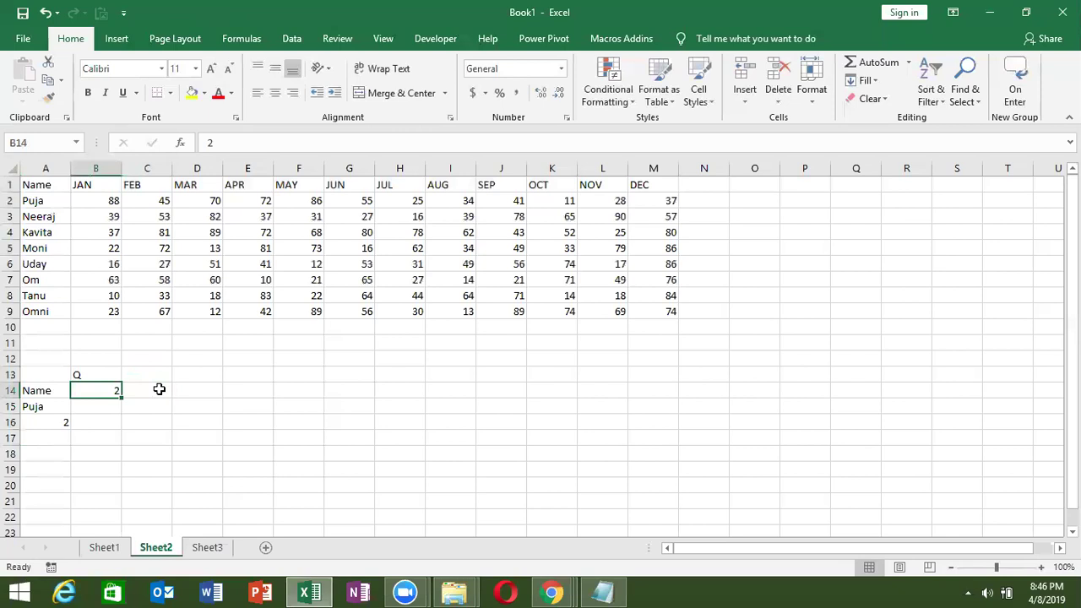
# Start a CHOOSE formula in C14 using B14 as the index
pyautogui.click(159, 390)
pyautogui.write('=c')
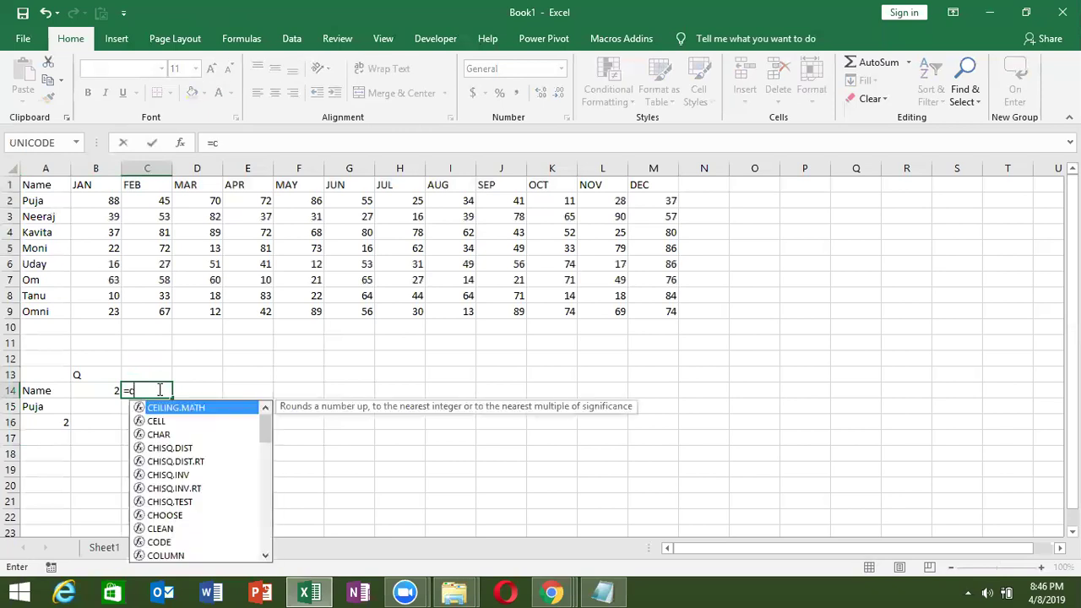
pyautogui.write('ho')
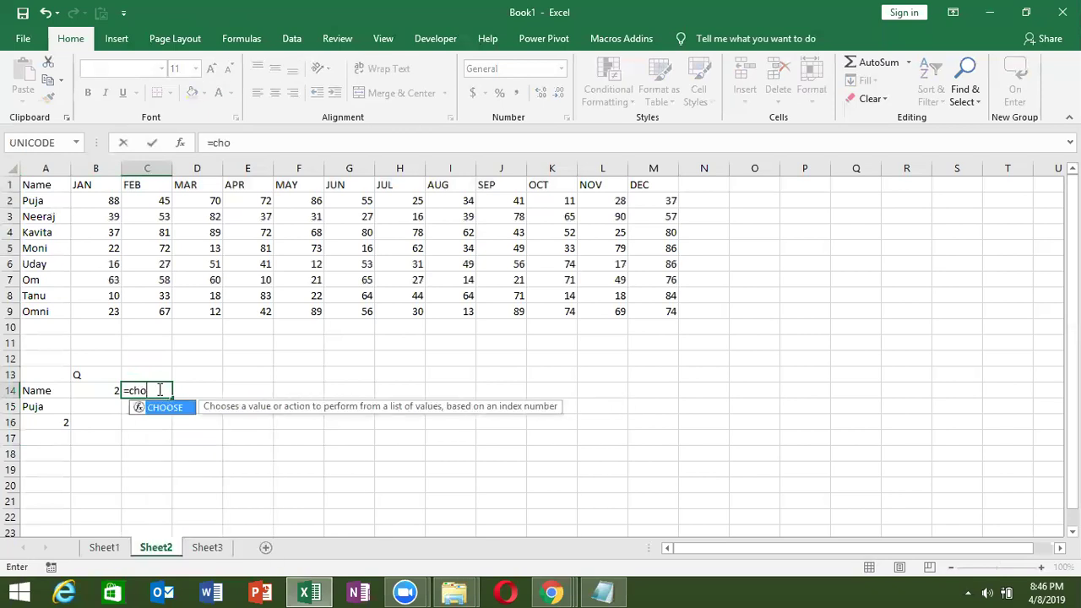
pyautogui.press('Tab')
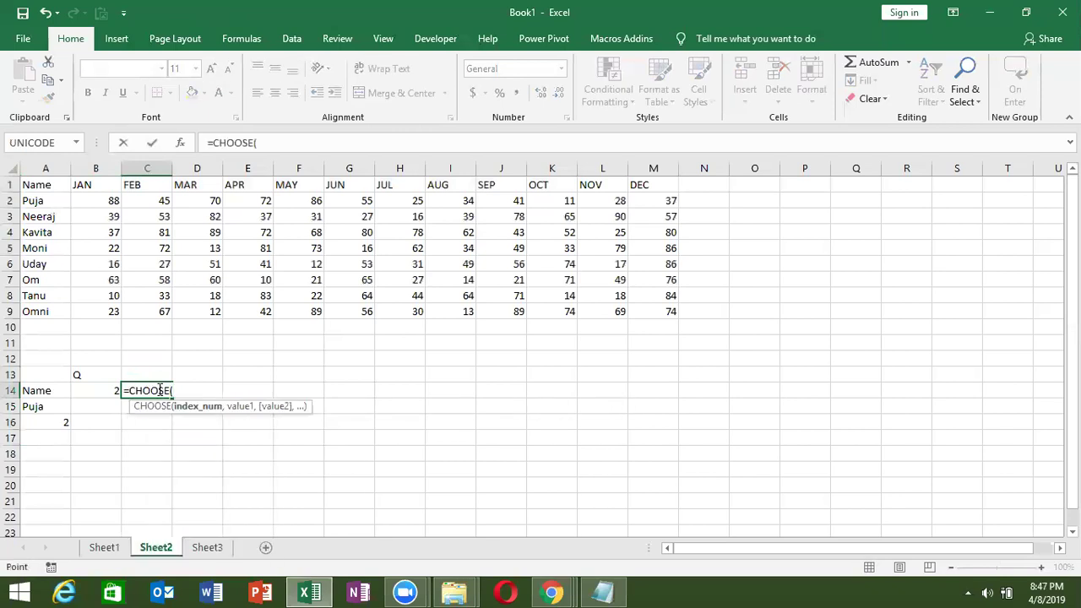
pyautogui.press('Left')
pyautogui.press('F8')
pyautogui.hotkey('ctrl', 'Up')
pyautogui.press('BackSpace')
pyautogui.press('BackSpace')
pyautogui.press('BackSpace')
# Add the options "JAN","APR","JUL","OCT" and enter the formula, showing APR
pyautogui.write(',"')
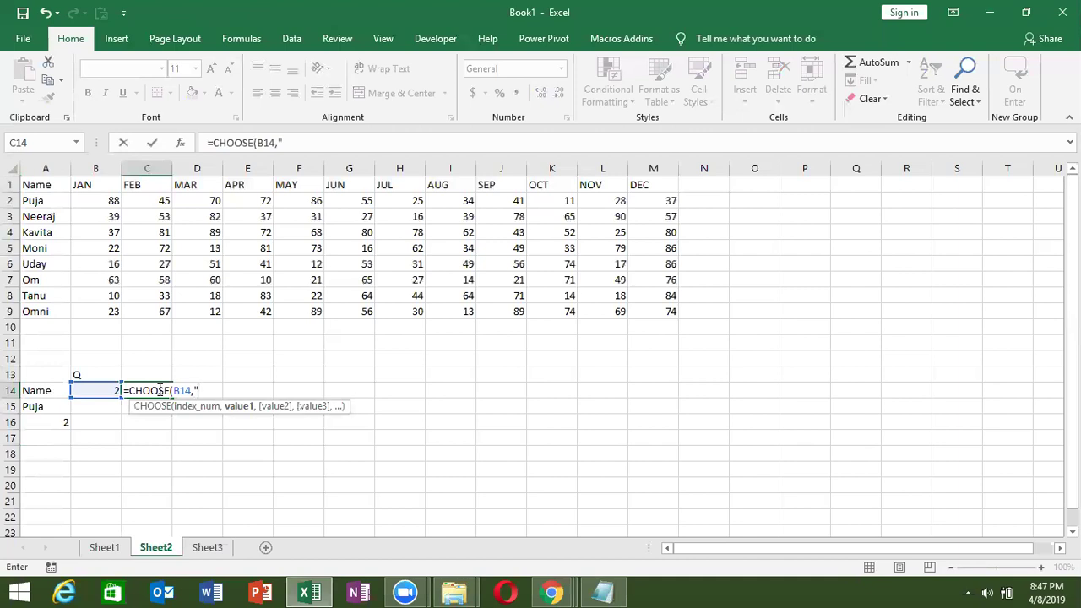
pyautogui.write('JAN')
pyautogui.write('","')
pyautogui.write('FE')
pyautogui.press('BackSpace')
pyautogui.press('BackSpace')
pyautogui.write('APR')
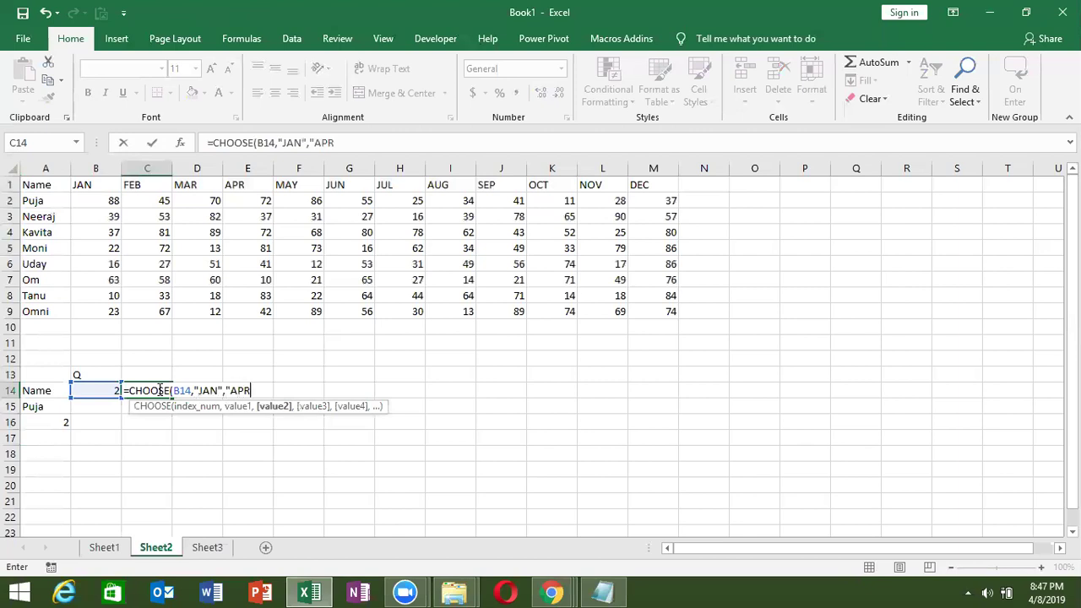
pyautogui.write('","')
pyautogui.write('MAY')
pyautogui.press('BackSpace')
pyautogui.press('BackSpace')
pyautogui.press('BackSpace')
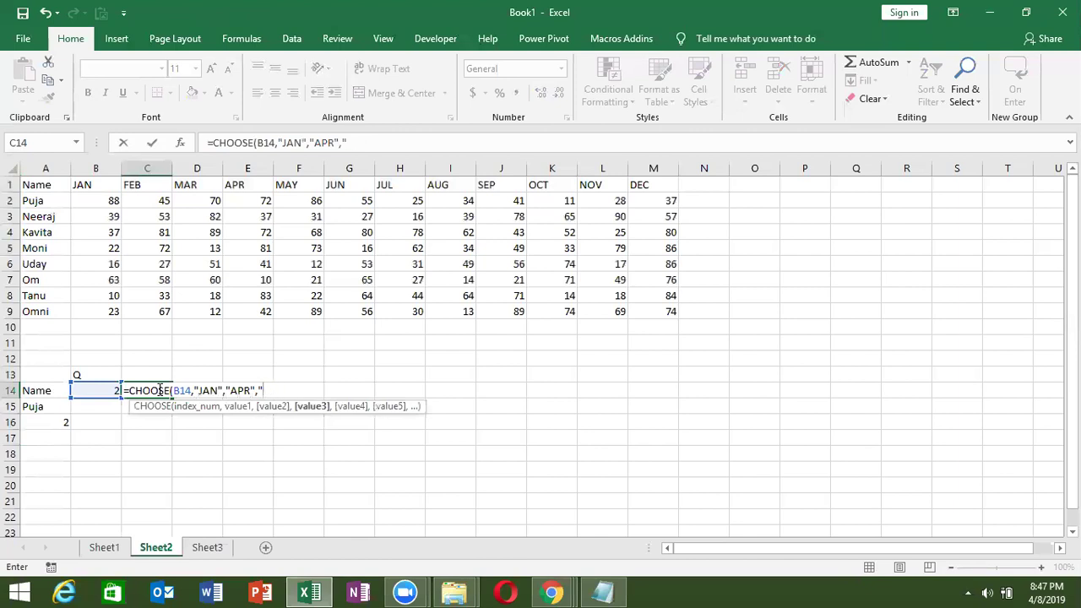
pyautogui.write('JUL')
pyautogui.write('","OCT"')
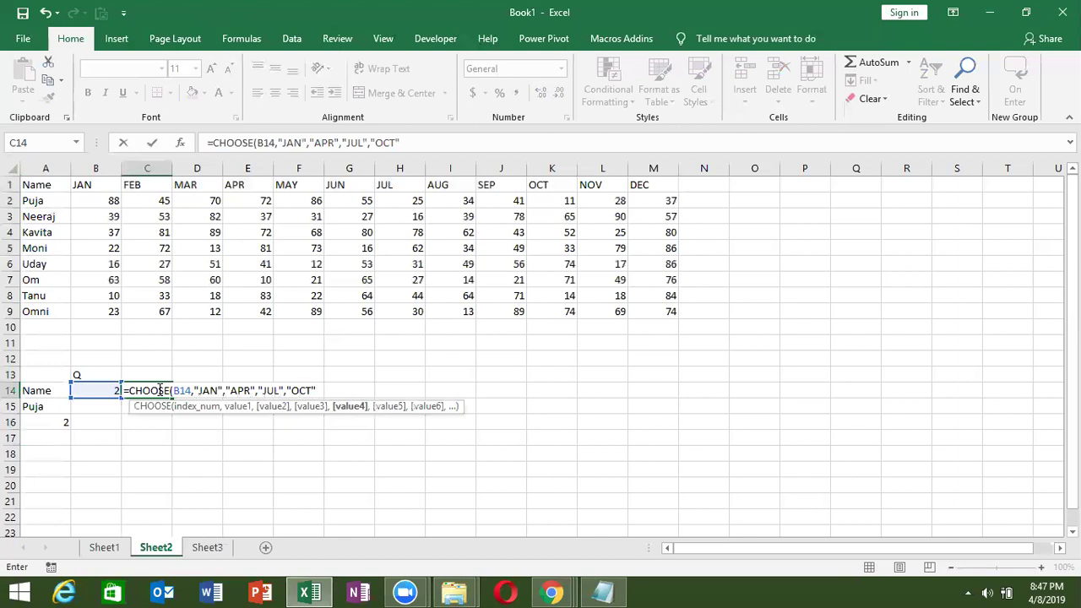
pyautogui.press('Return')
pyautogui.click(159, 390)
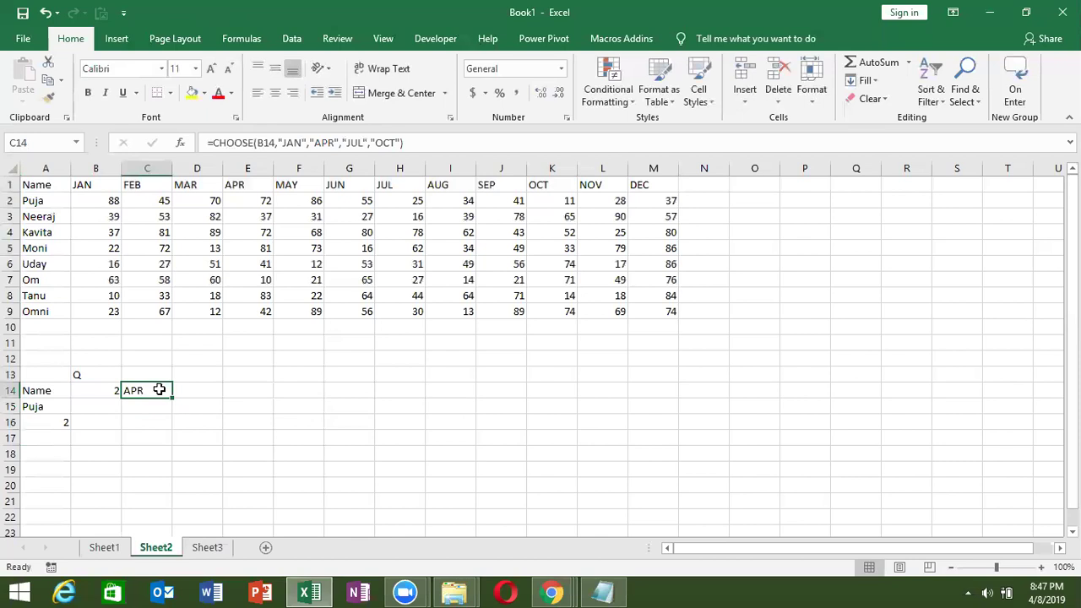
pyautogui.press('Return')
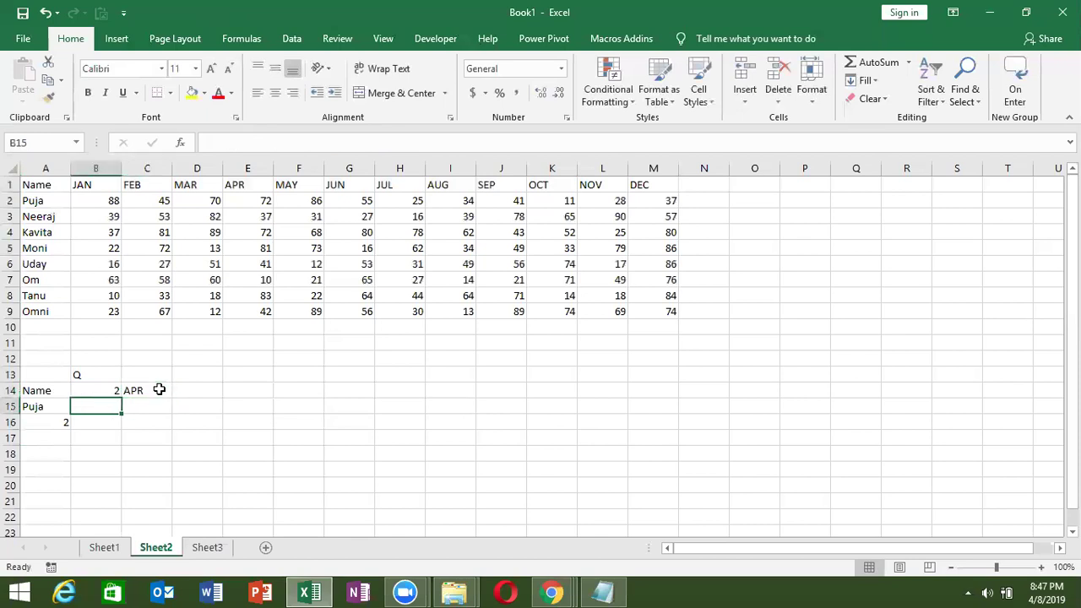
# Enter =MATCH(C14,A1:M1,0) in C15, returning 5 for APR
pyautogui.write('=mat')
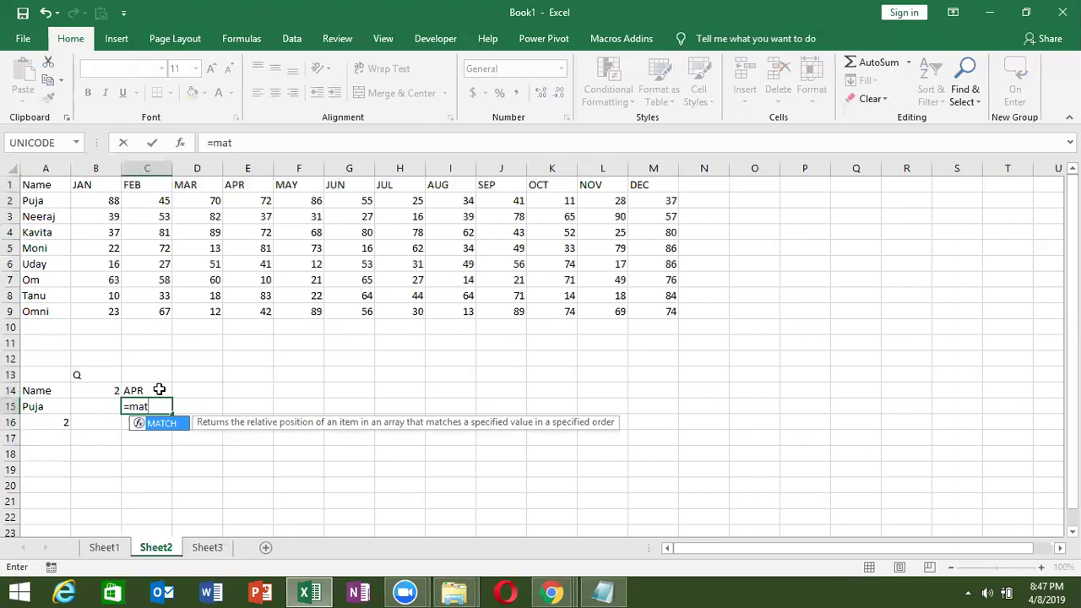
pyautogui.press('Tab')
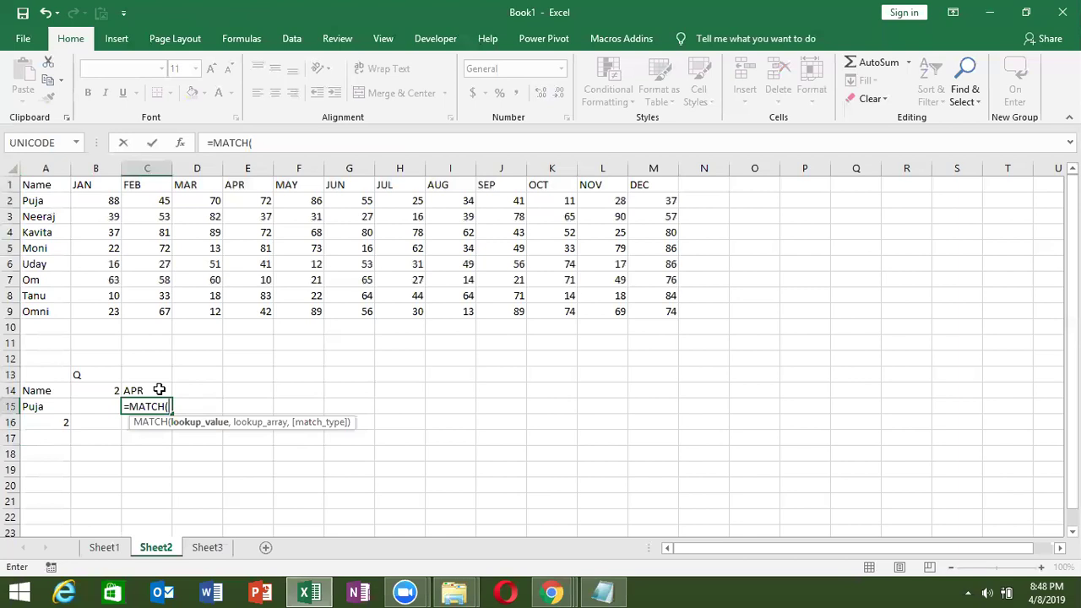
pyautogui.click(158, 389)
pyautogui.write(',')
pyautogui.press('Up')
pyautogui.press('Up')
pyautogui.press('Up')
pyautogui.press('Up')
pyautogui.press('Up')
pyautogui.press('Up')
pyautogui.press('Up')
pyautogui.press('Left')
pyautogui.press('Left')
pyautogui.hotkey('ctrl', 'shift', 'Right')
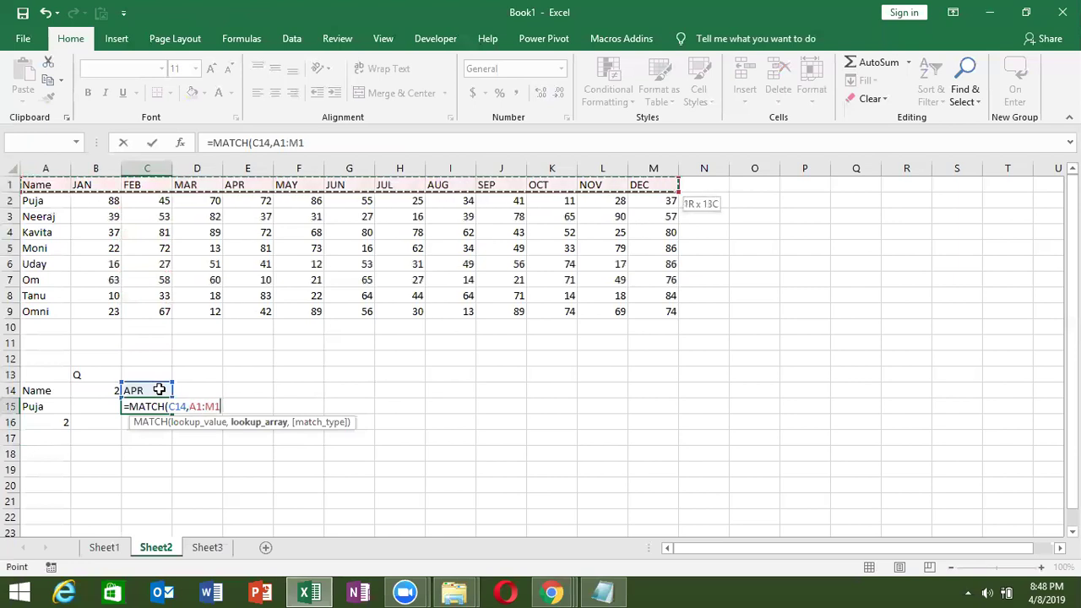
pyautogui.write(',0)')
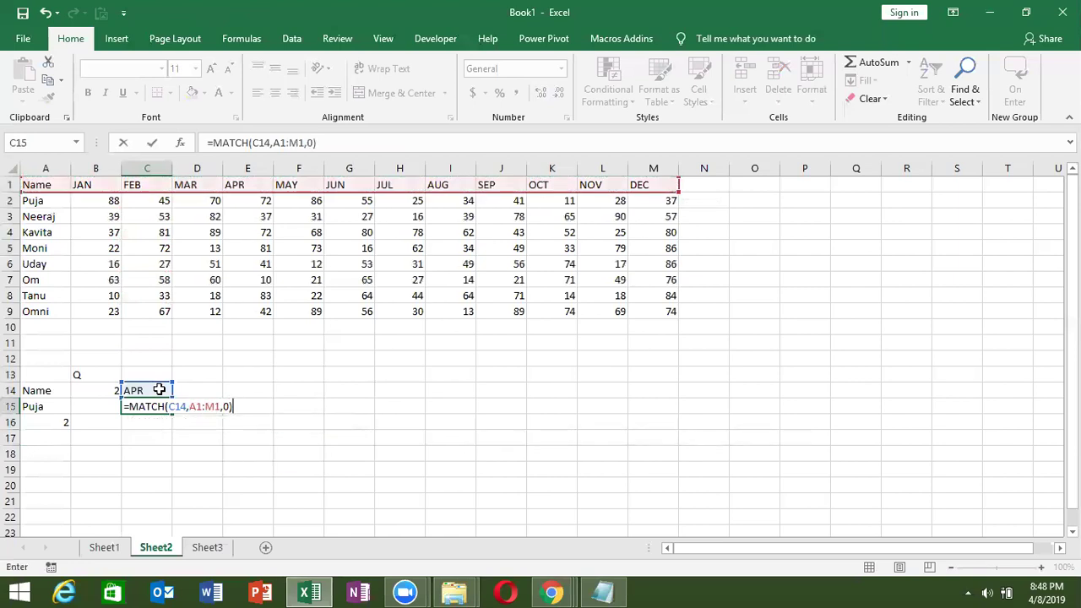
pyautogui.hotkey('ctrl', 'Return')
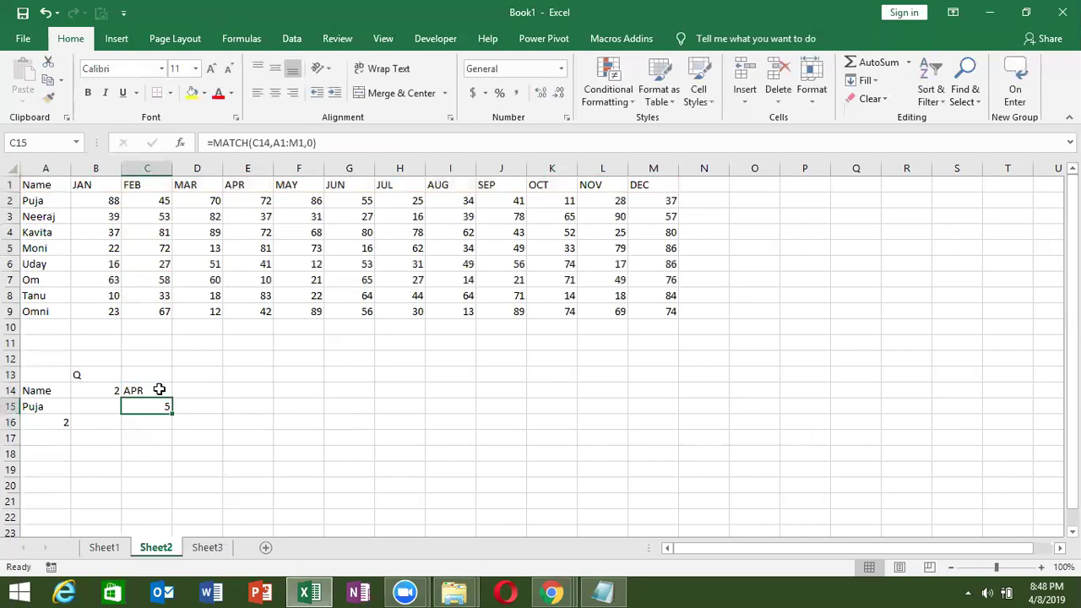
pyautogui.press('Return')
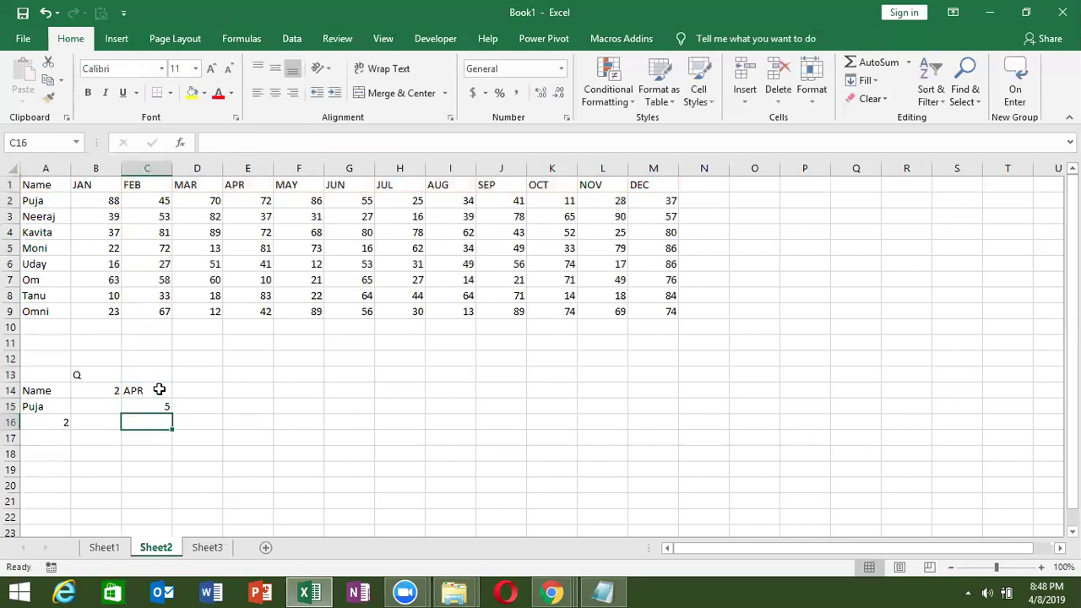
# Enter =ADDRESS(A16,C15) in C16, returning $E$2
pyautogui.write('=ad')
pyautogui.press('Tab')
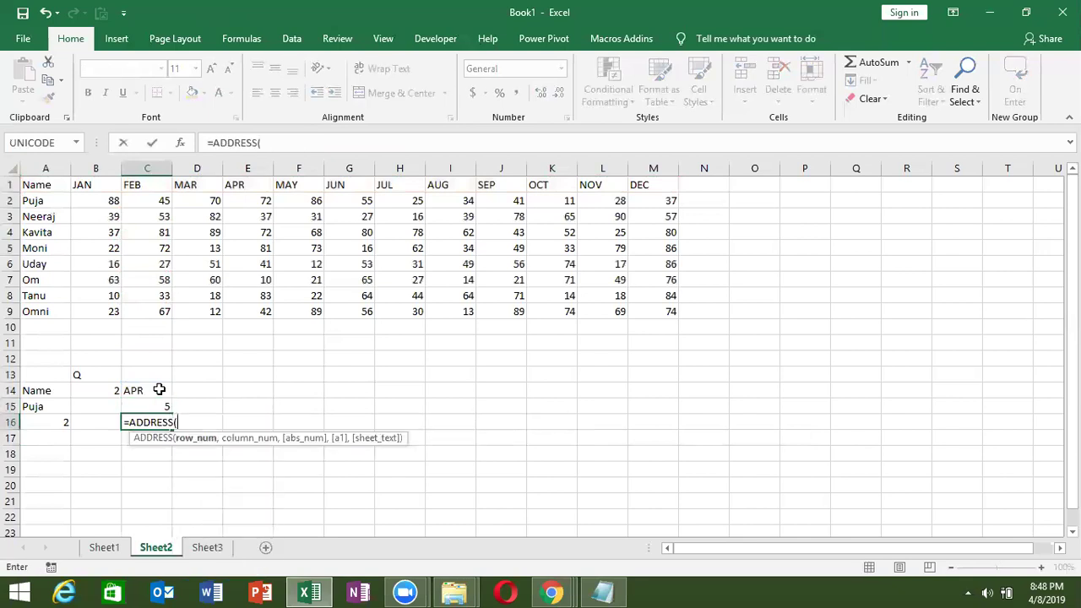
pyautogui.press('Left')
pyautogui.press('Left')
pyautogui.write(',')
pyautogui.press('Up')
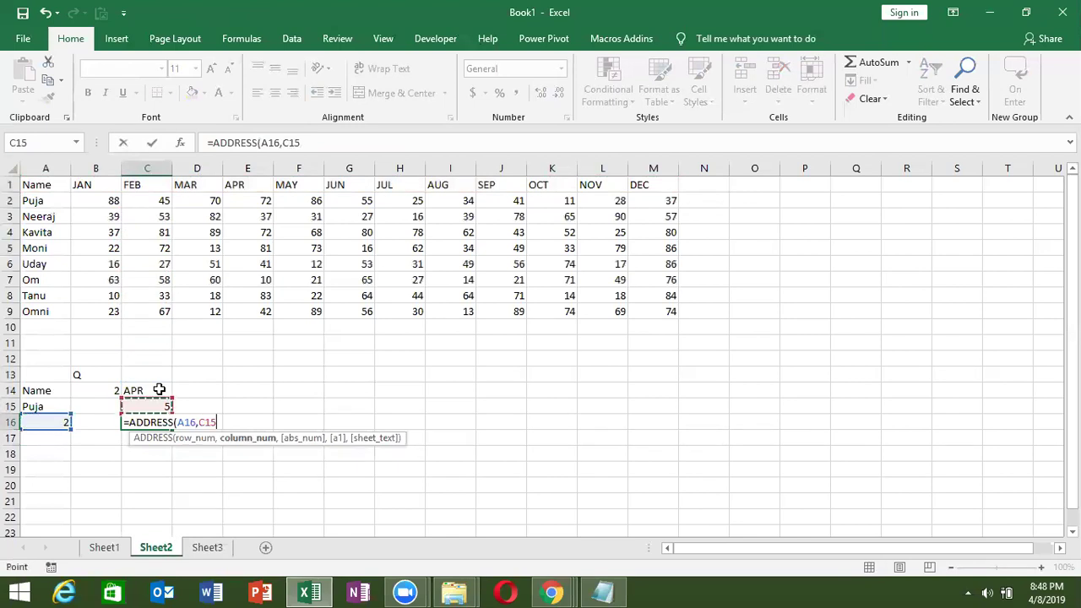
pyautogui.press('Return')
pyautogui.press('Up')
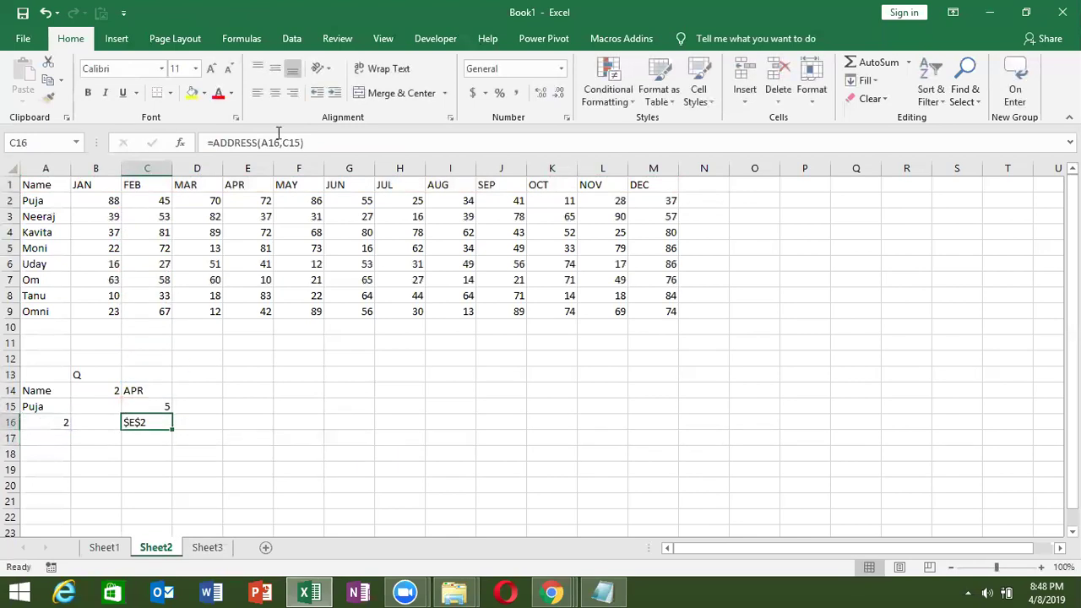
pyautogui.click(255, 200)
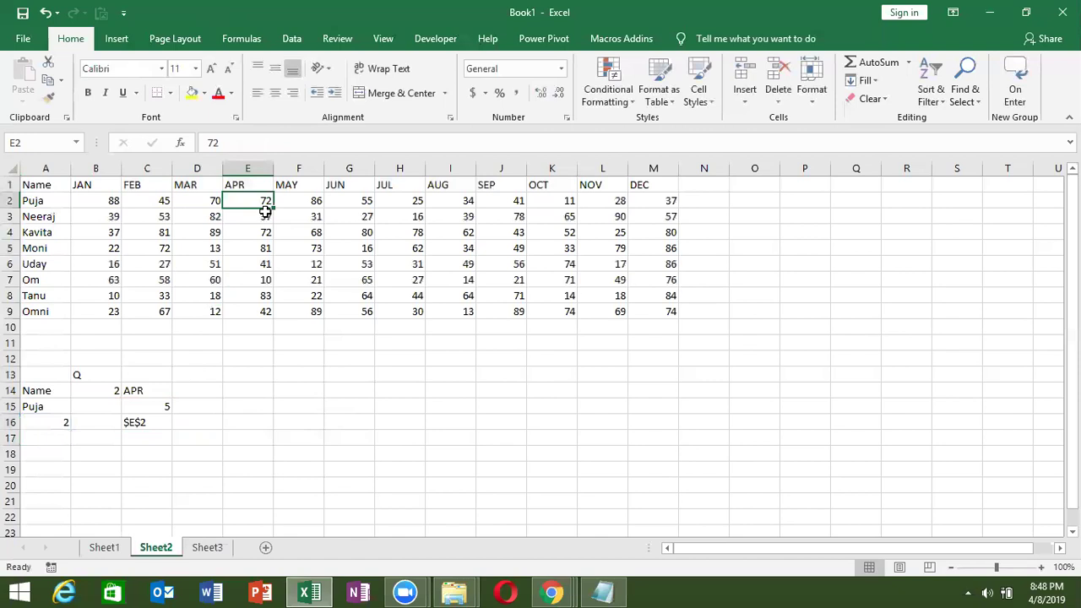
# Enter =ADDRESS(A16,C15+2) in D16, returning $G$2 two columns further right
pyautogui.click(203, 421)
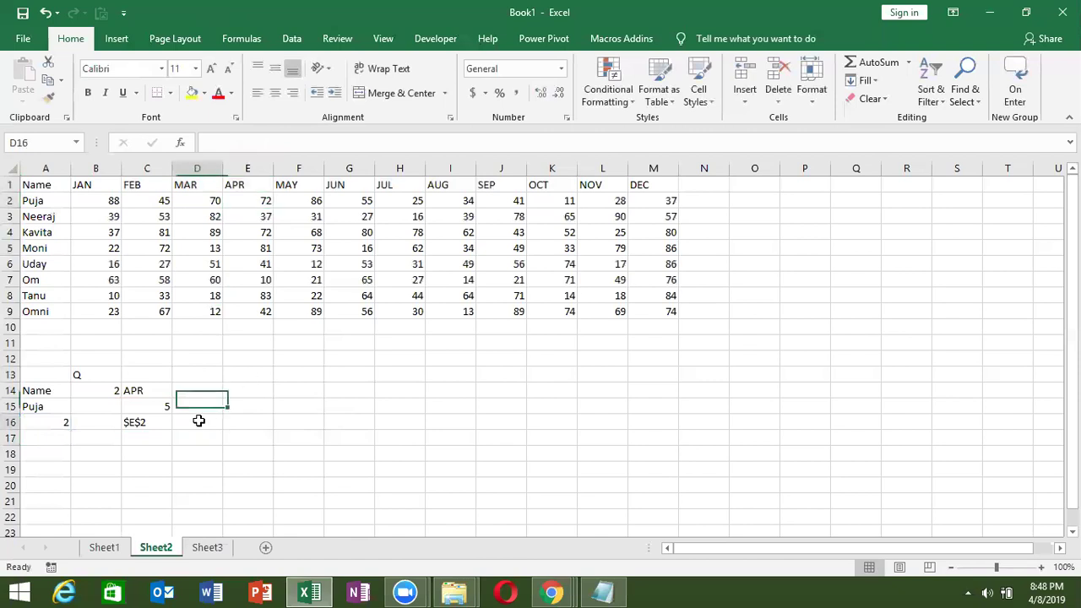
pyautogui.write('=ad')
pyautogui.press('Tab')
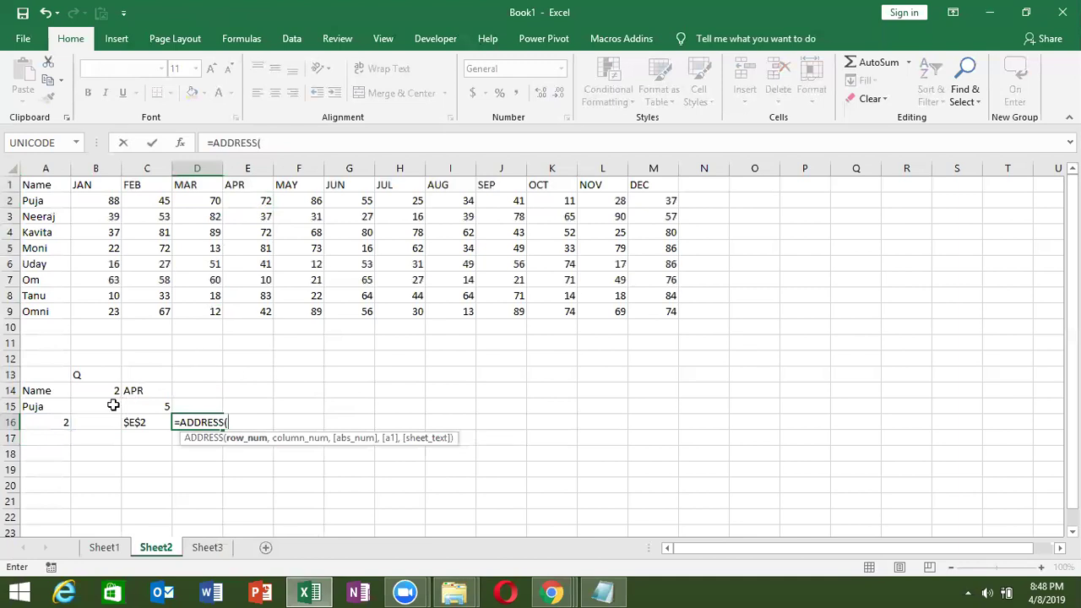
pyautogui.click(48, 422)
pyautogui.write(',')
pyautogui.click(151, 407)
pyautogui.write('+2')
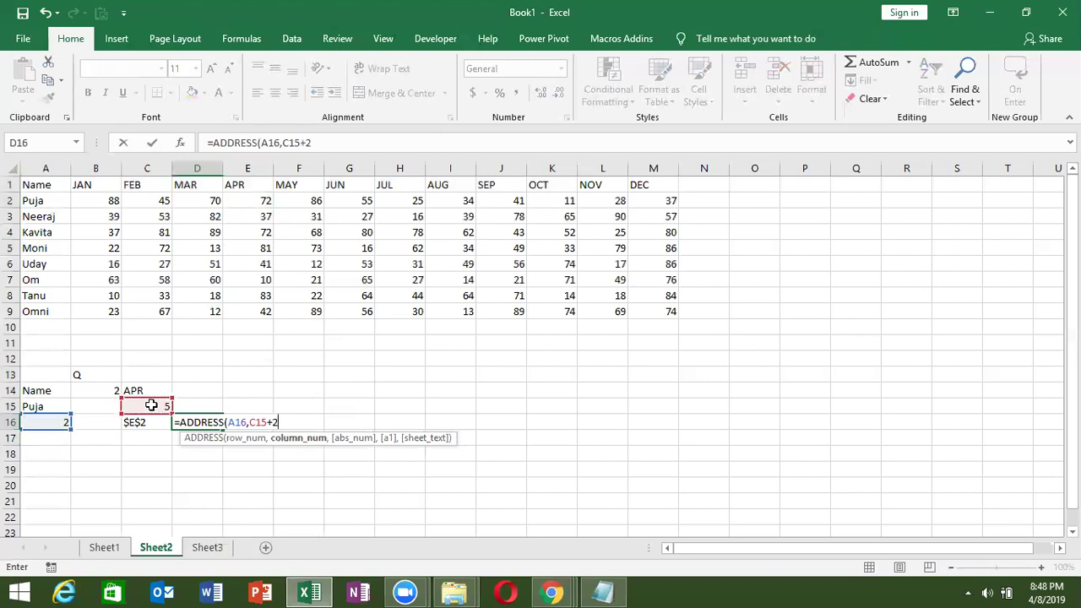
pyautogui.hotkey('ctrl', 'Return')
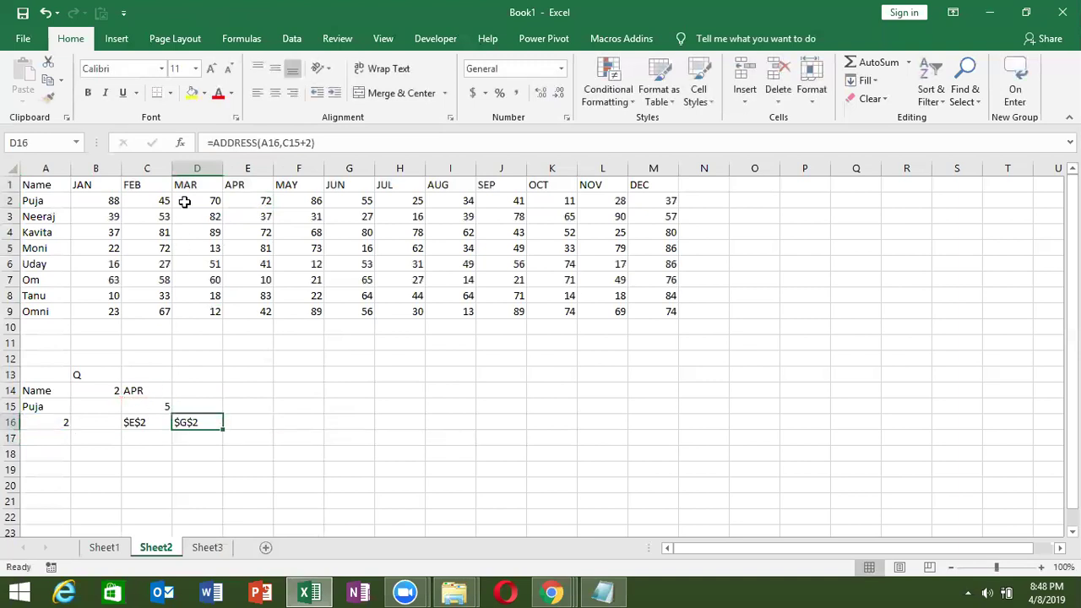
pyautogui.moveTo(184, 202); pyautogui.dragTo(289, 196)
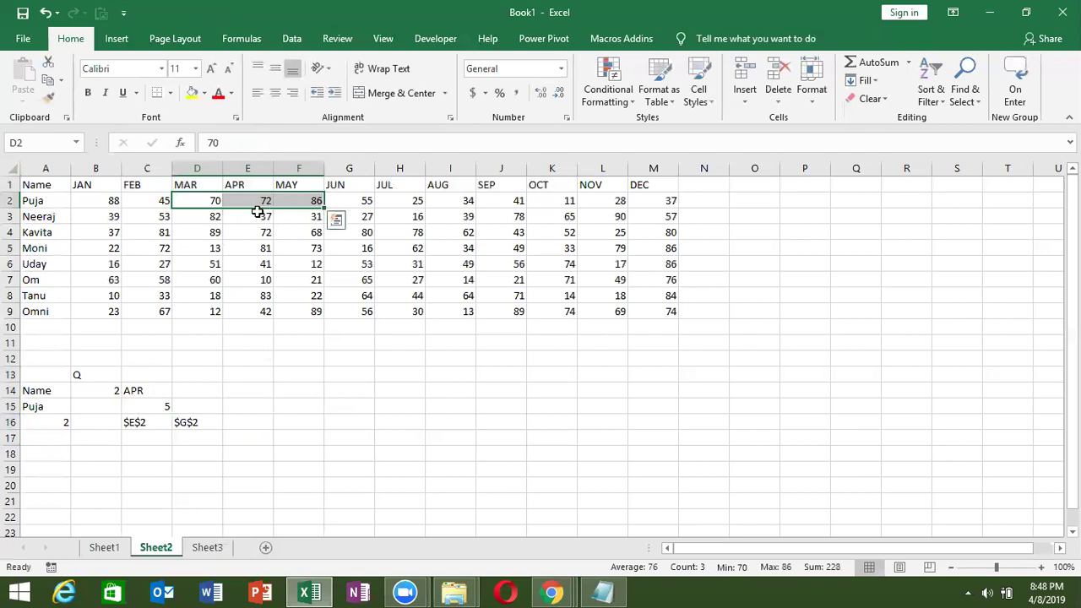
# Type the sample =SUM(E2:G2 into D11, referencing the APR–JUN scores in row 2
pyautogui.moveTo(253, 200); pyautogui.dragTo(351, 200)
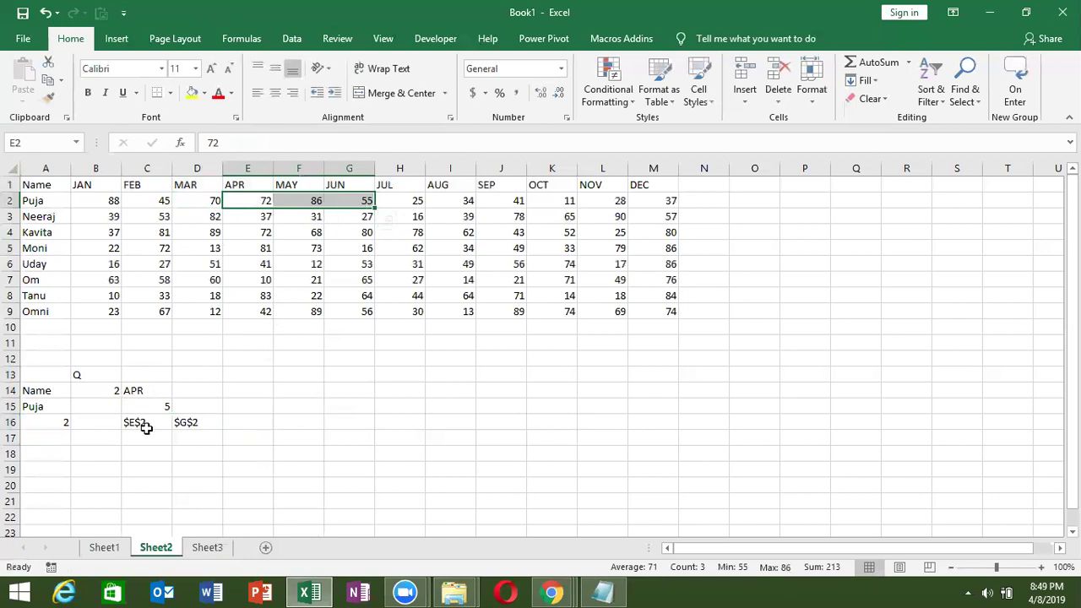
pyautogui.click(218, 340)
pyautogui.write('=usum')
pyautogui.press('Tab')
pyautogui.moveTo(253, 200); pyautogui.dragTo(367, 200)
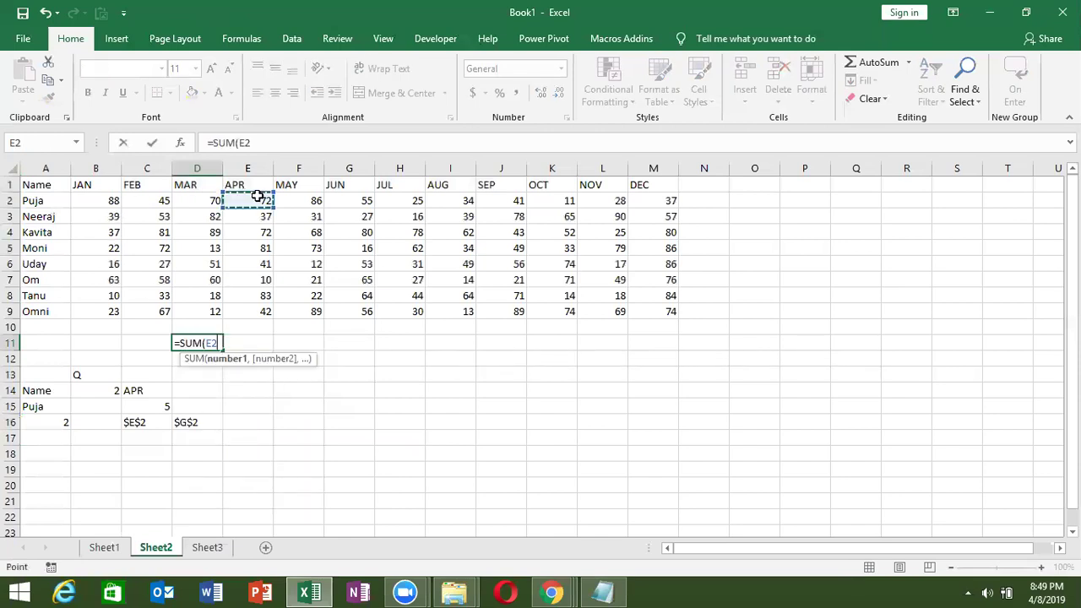
pyautogui.click(176, 343)
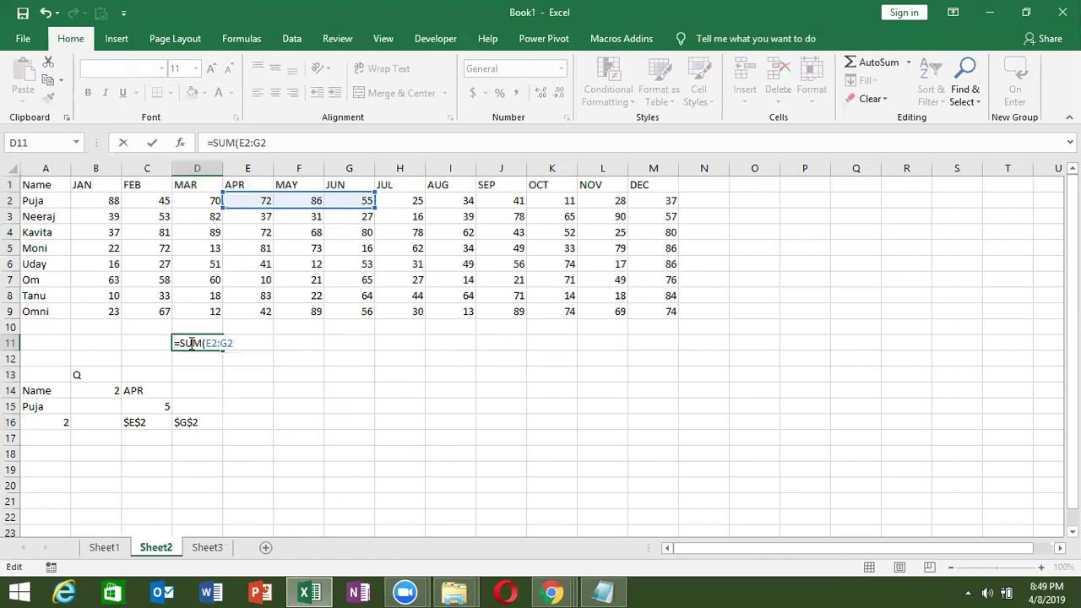
pyautogui.write("'")
pyautogui.press('Return')
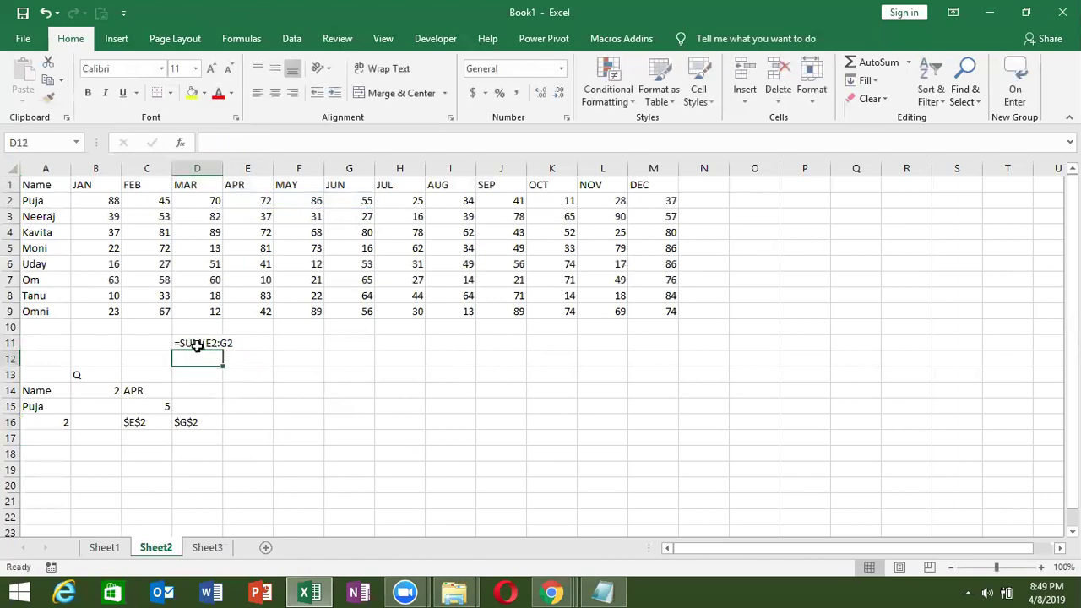
pyautogui.click(240, 421)
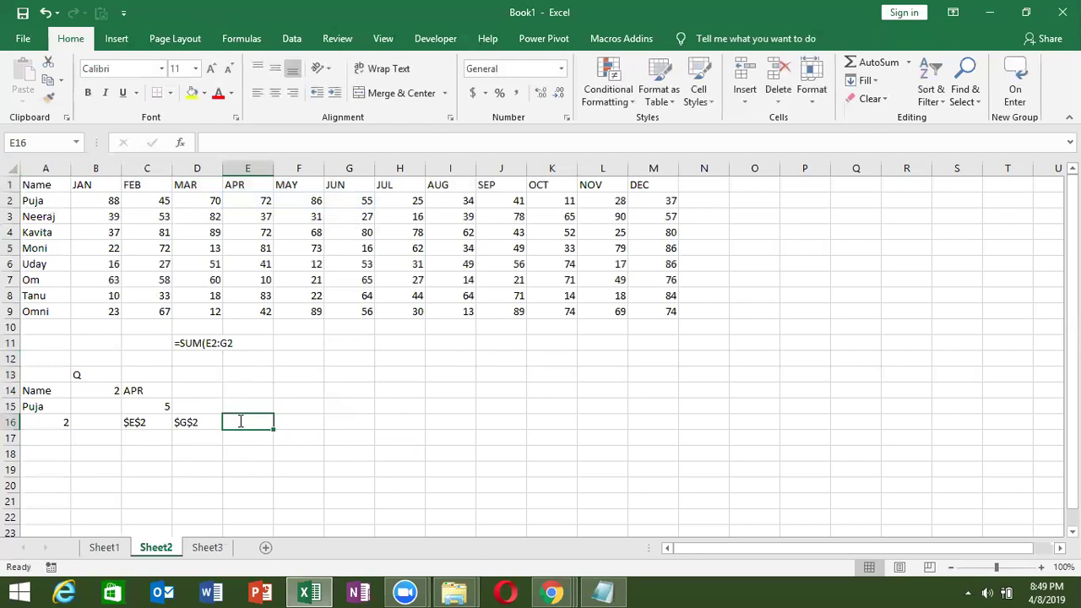
# Enter =C16&":"&D16 in E16 to show the range $E$2:$G$2, then select A15
pyautogui.write('=')
pyautogui.press('Left')
pyautogui.press('Left')
pyautogui.write('&')
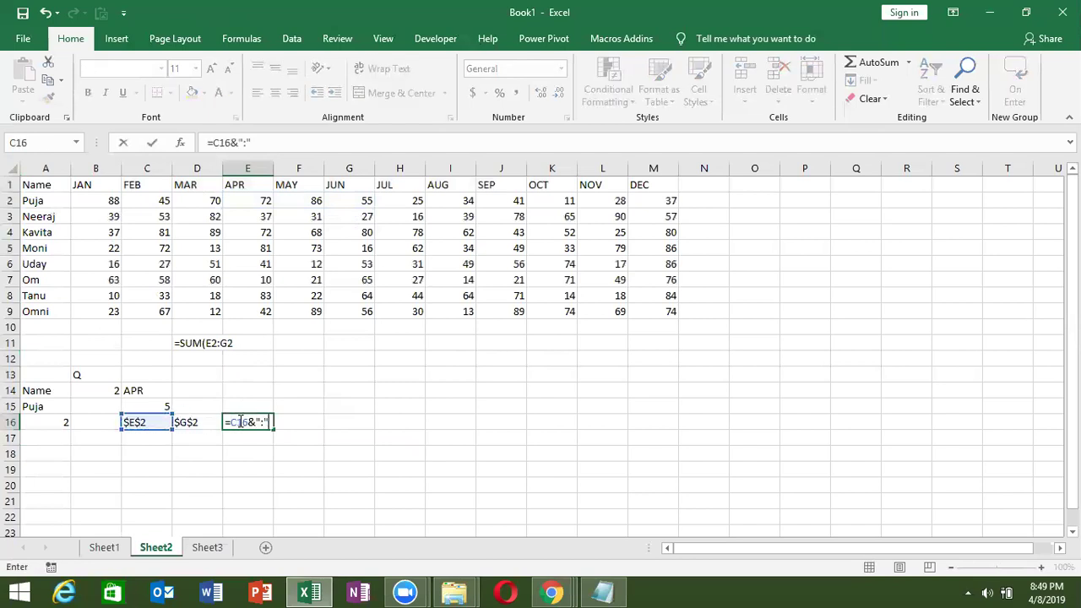
pyautogui.press('Left')
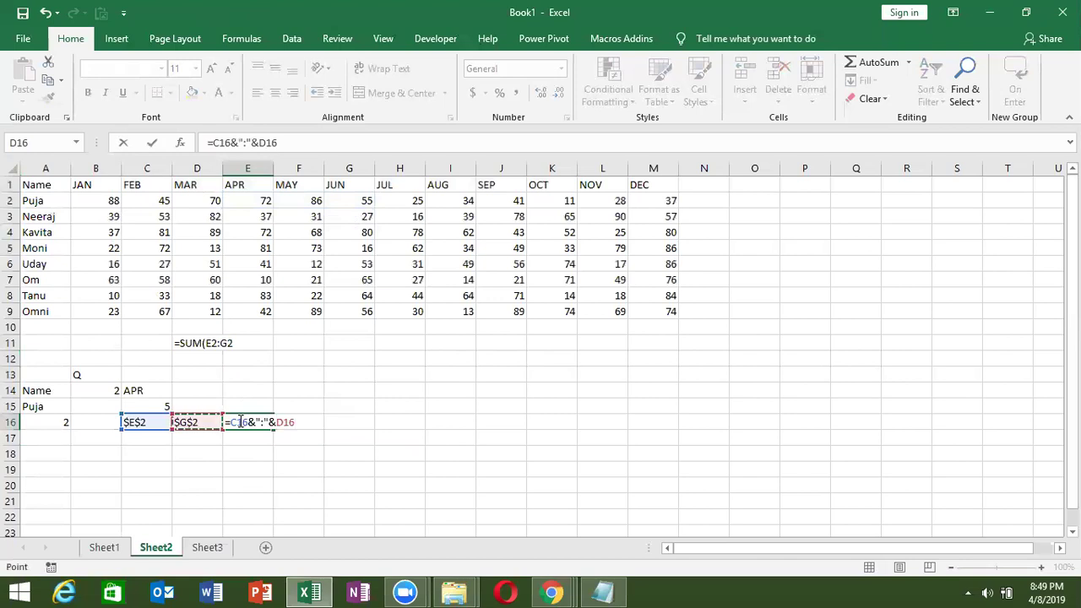
pyautogui.press('Return')
pyautogui.click(240, 421)
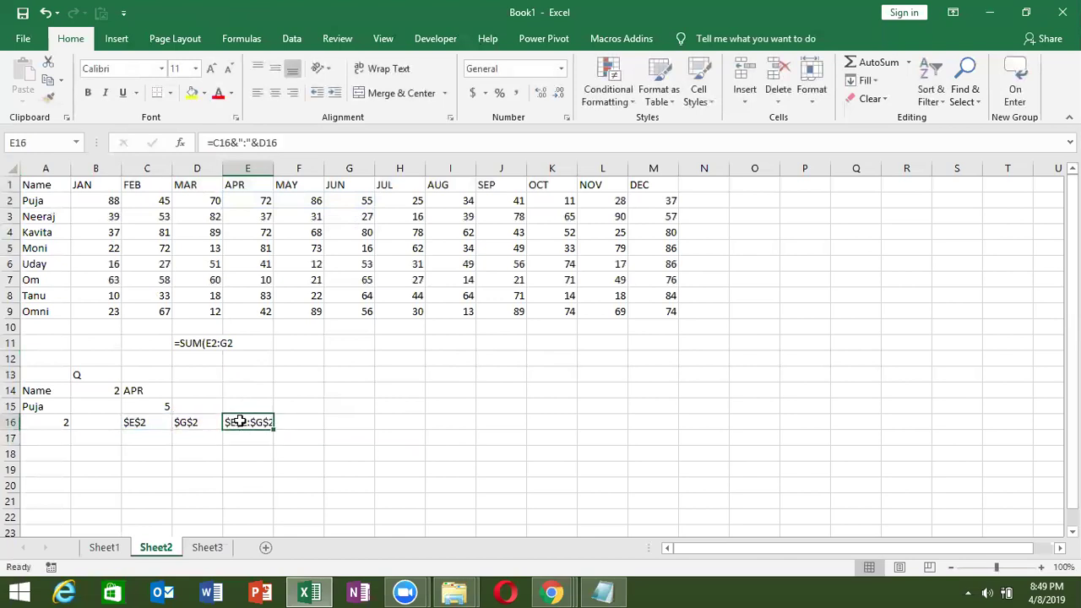
pyautogui.click(313, 406)
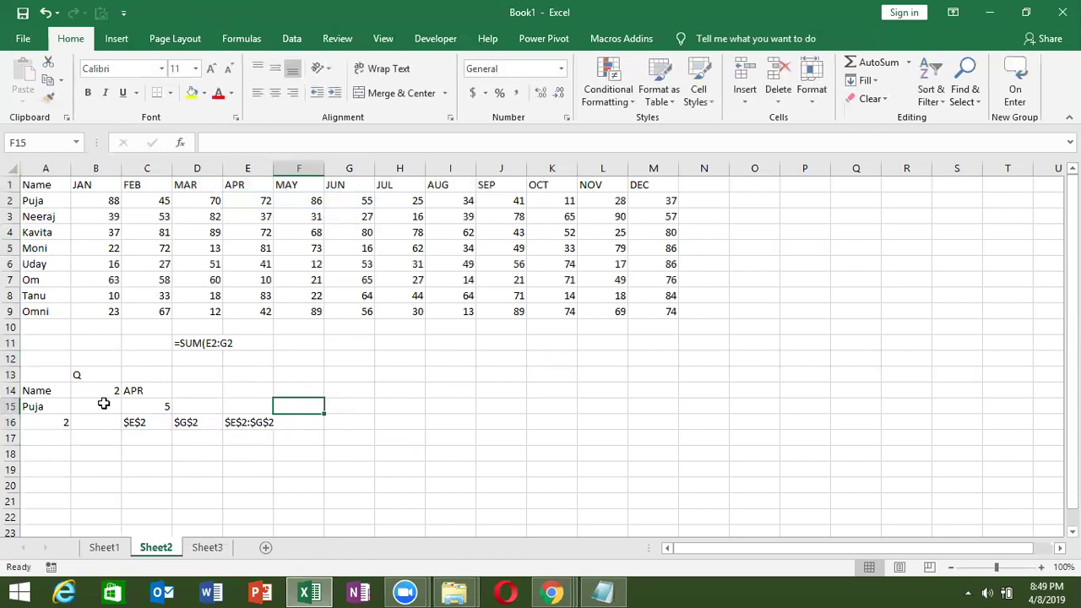
pyautogui.click(52, 406)
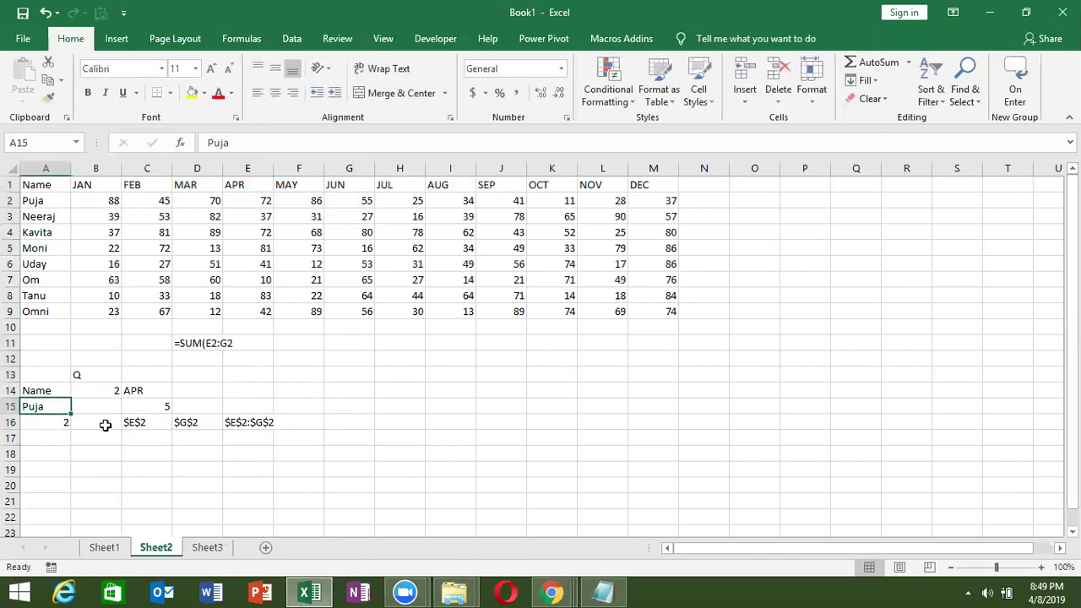
# Replace the lookup name in A15 with a different name and check E16
pyautogui.write('Moni')
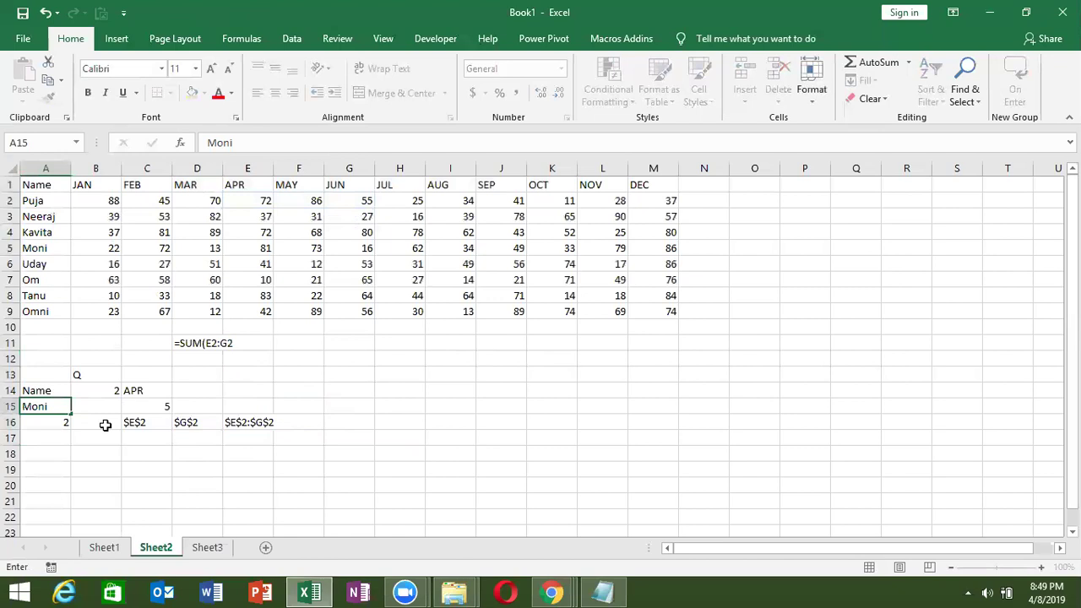
pyautogui.press('Return')
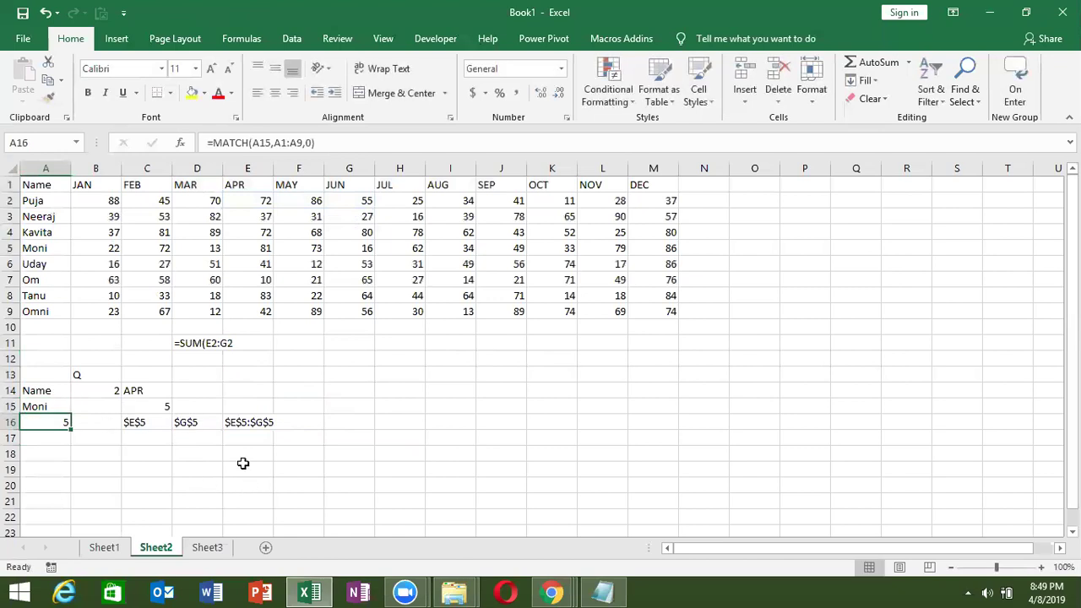
pyautogui.click(241, 424)
pyautogui.click(306, 451)
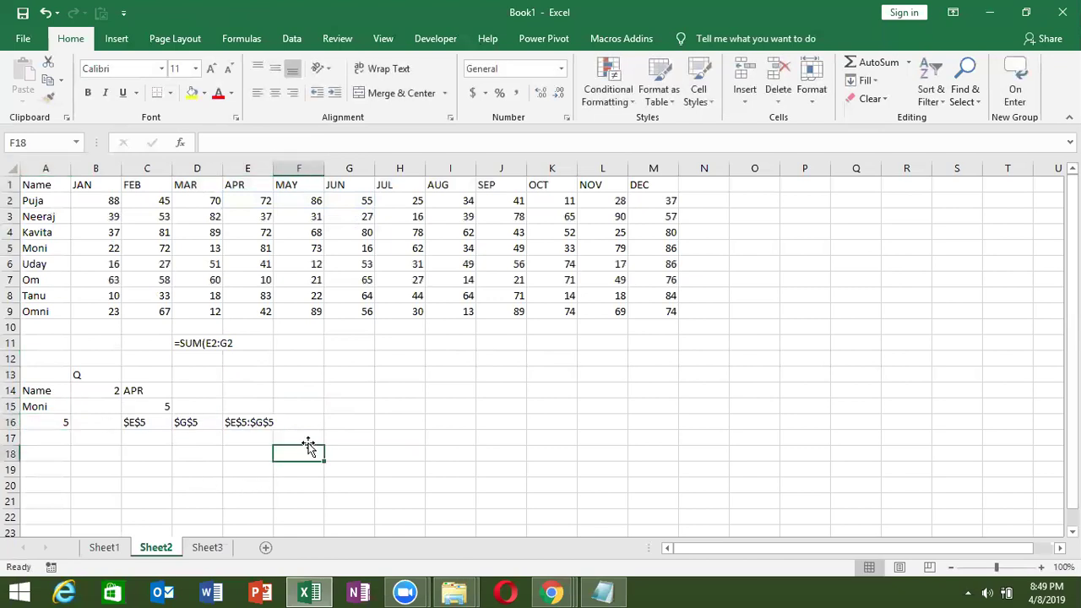
pyautogui.click(302, 423)
# Set the column index in B14 to 3, giving $H$5:$J$5, then return to Sheet1
pyautogui.click(99, 390)
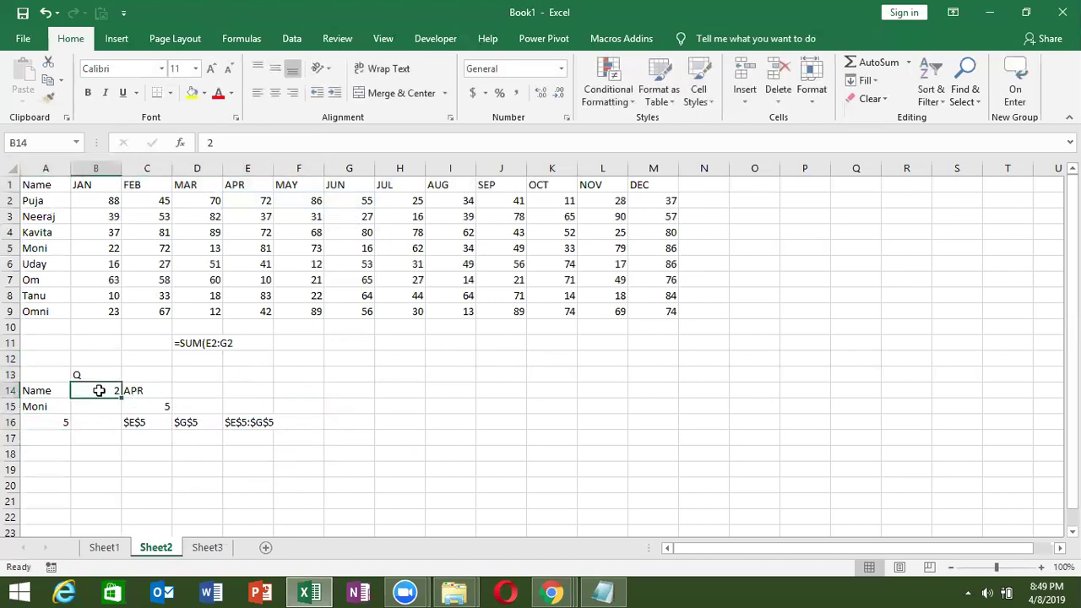
pyautogui.write('3')
pyautogui.press('Return')
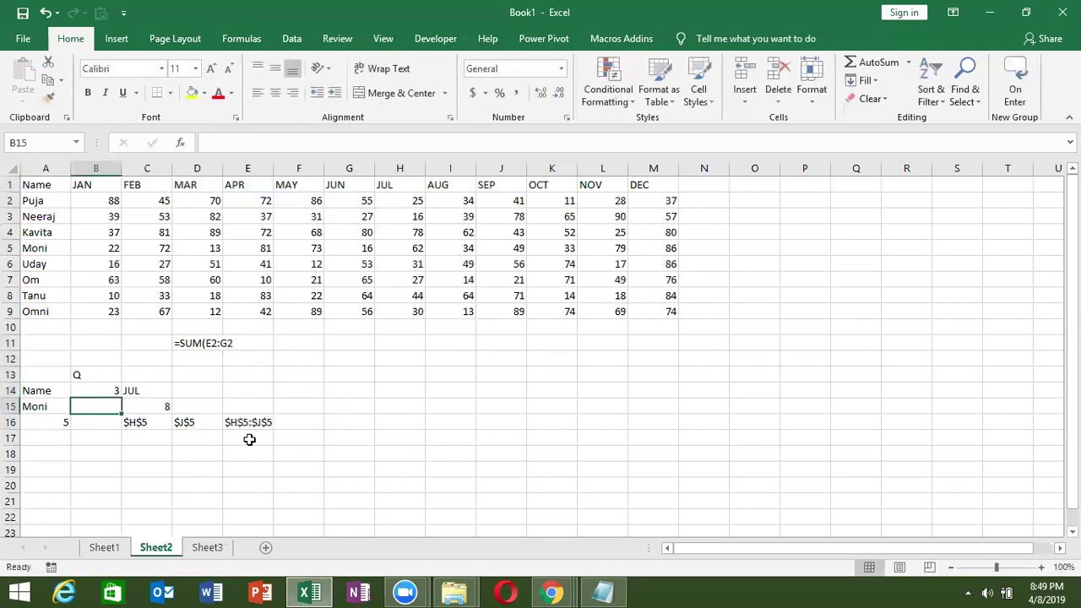
pyautogui.click(249, 424)
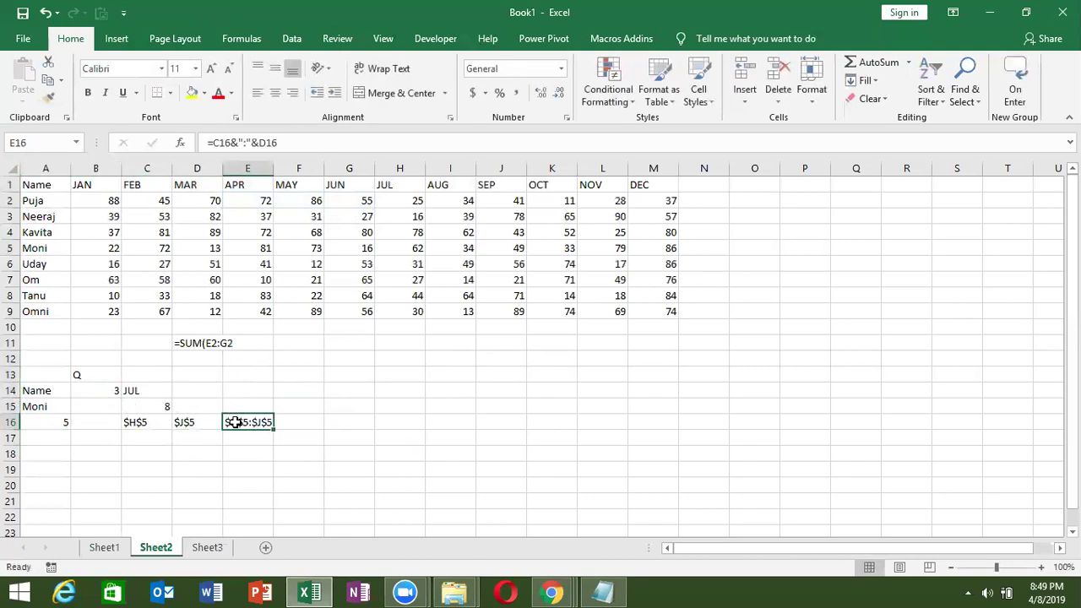
pyautogui.click(104, 547)
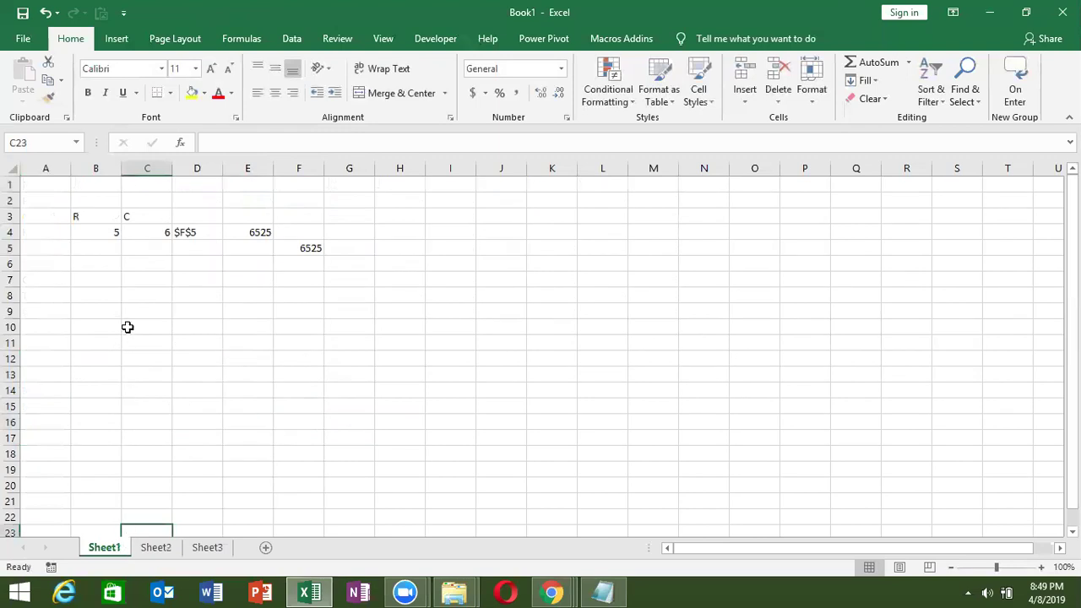
# Review D4's =ADDRESS(B4,C4) and E4's =INDIRECT(D4) returning 6525, leaving them unchanged
pyautogui.click(185, 234)
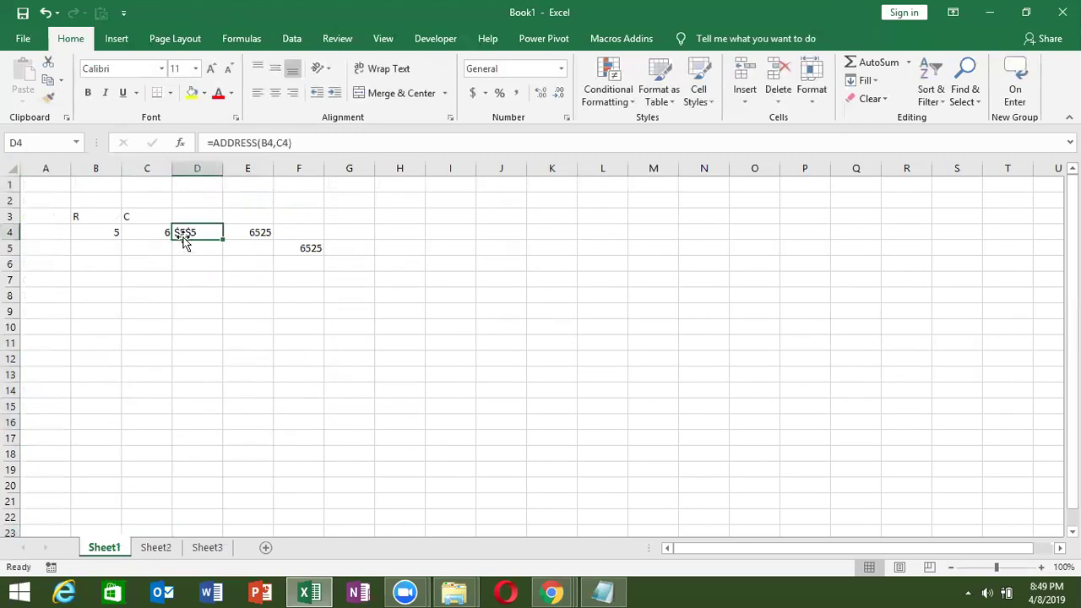
pyautogui.click(302, 247)
pyautogui.click(244, 229)
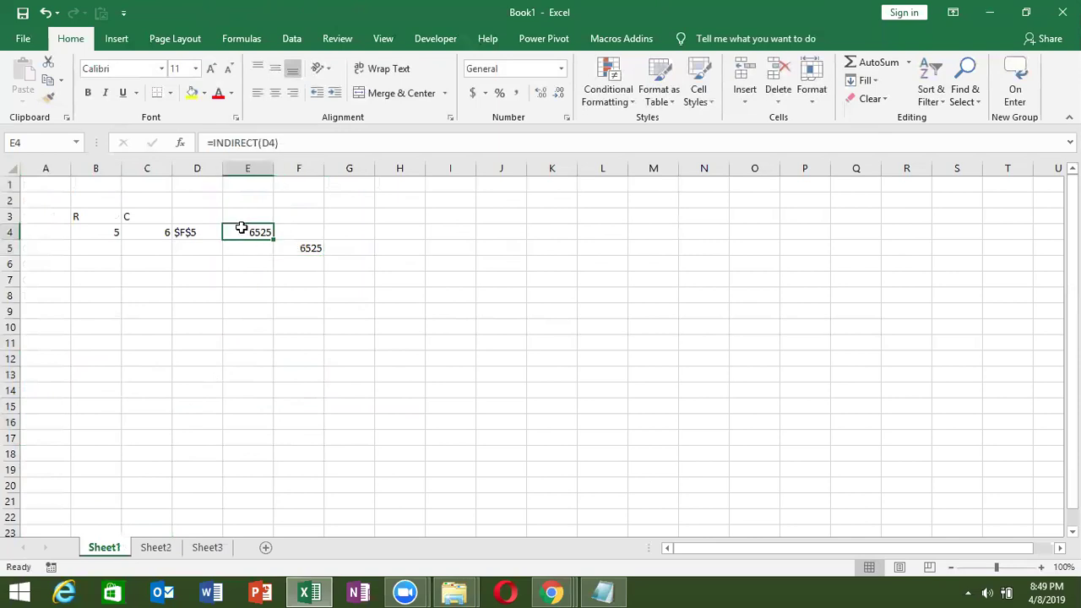
pyautogui.doubleClick(244, 230)
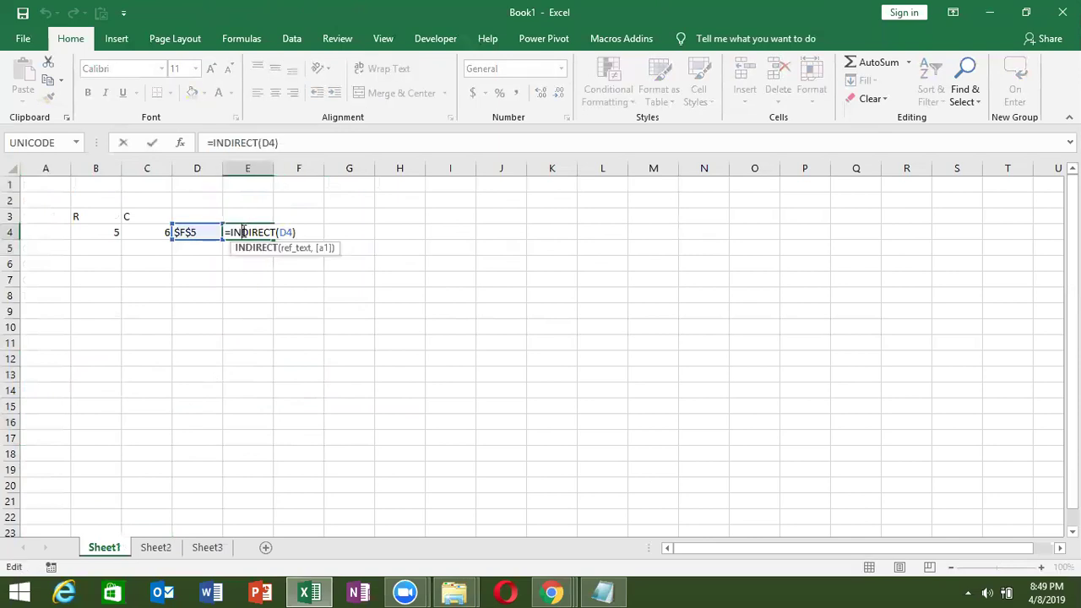
pyautogui.press('Escape')
# On Sheet2, enter =SUM(INDIRECT(E16)) in F16, totalling $H$5:$J$5 to 145
pyautogui.click(173, 551)
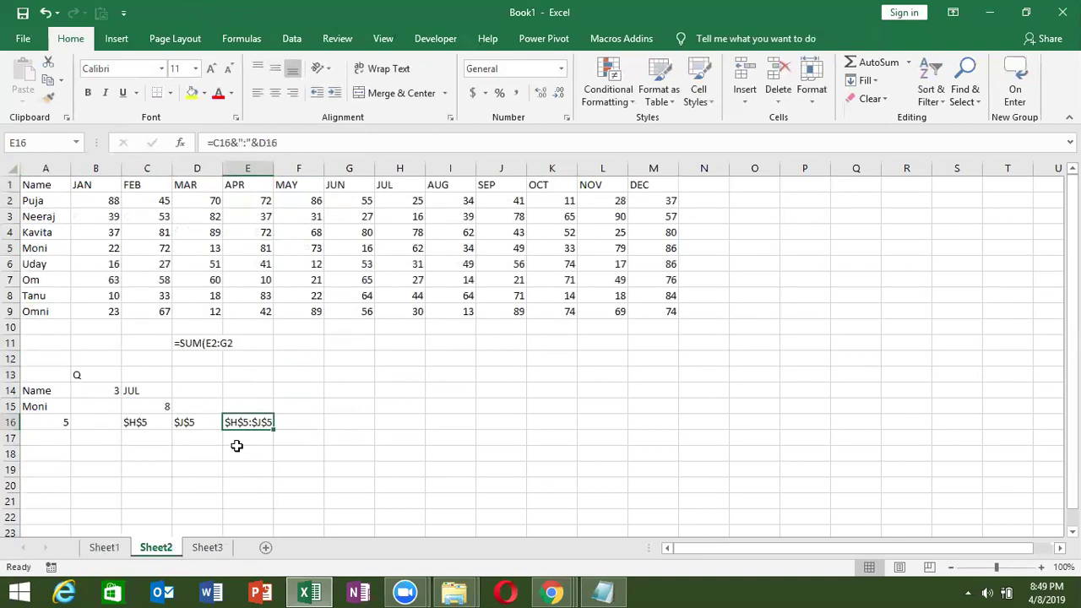
pyautogui.click(296, 432)
pyautogui.press('Up')
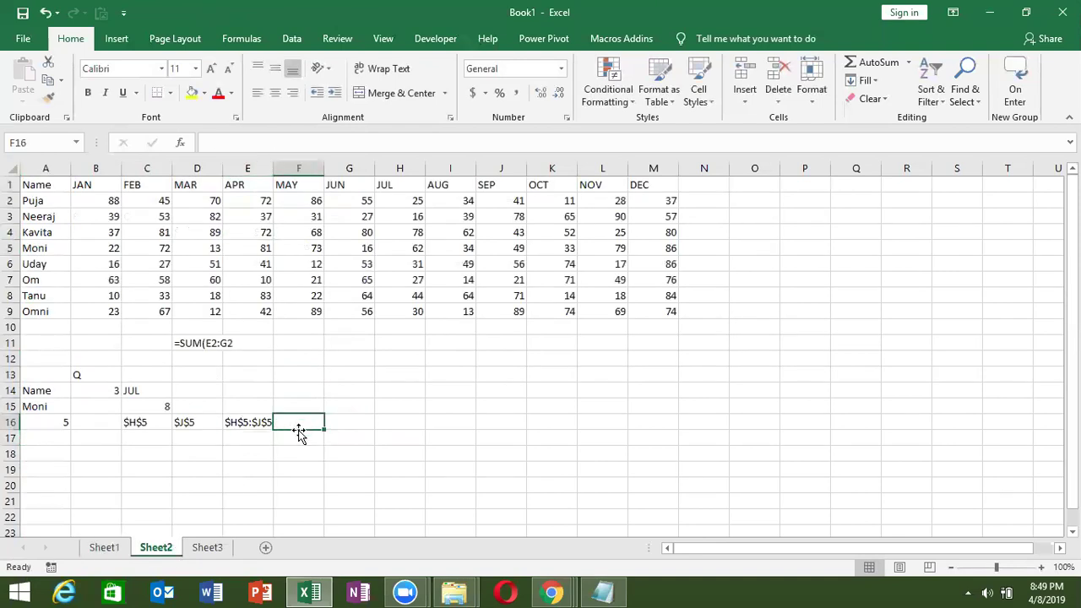
pyautogui.write('=sum')
pyautogui.press('Tab')
pyautogui.write('ind')
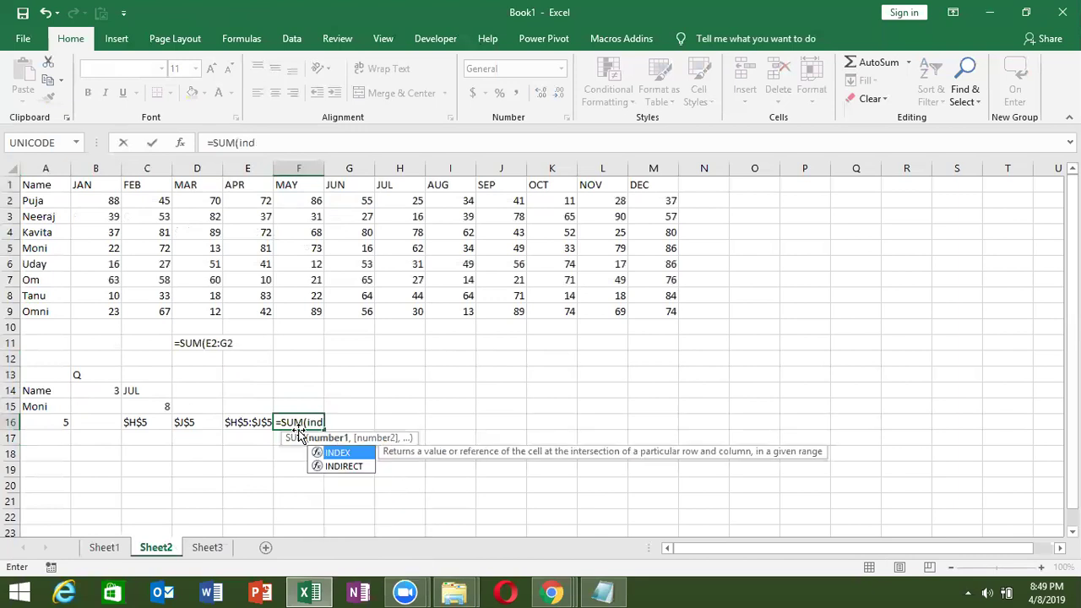
pyautogui.press('Down')
pyautogui.press('Tab')
pyautogui.press('Left')
pyautogui.press('Return')
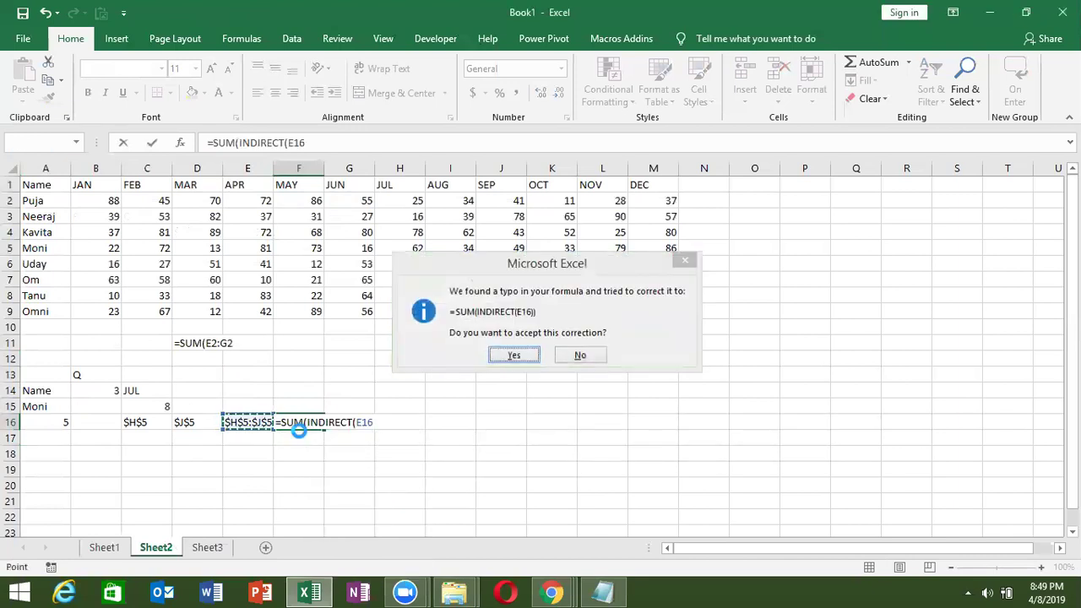
pyautogui.press('Return')
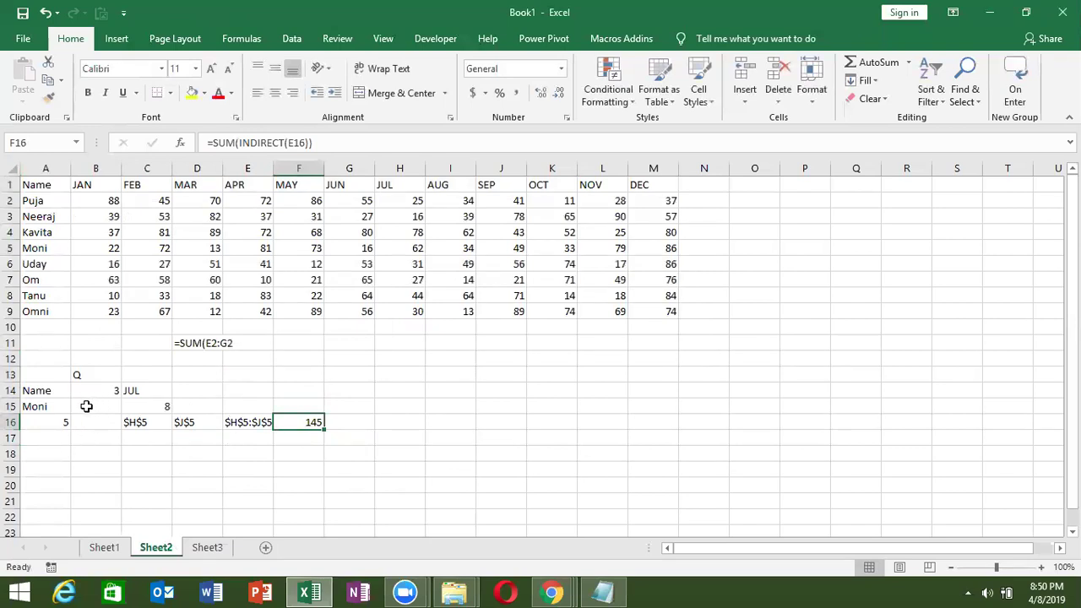
pyautogui.moveTo(87, 407); pyautogui.dragTo(344, 430)
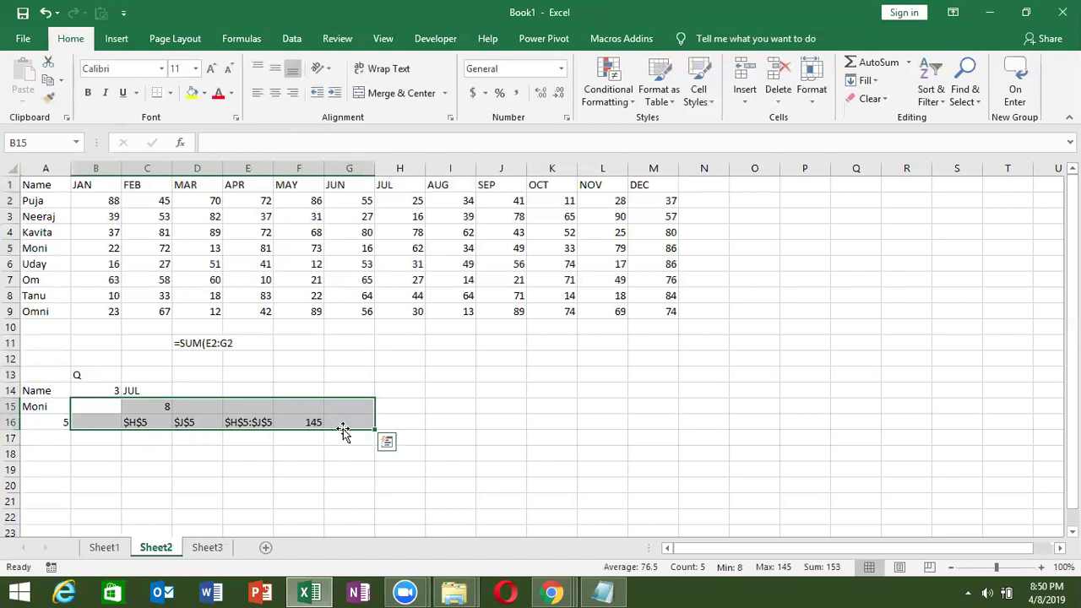
# Copy A16's MATCH(A15,A1:A9,0) formula text from the formula bar
pyautogui.click(258, 456)
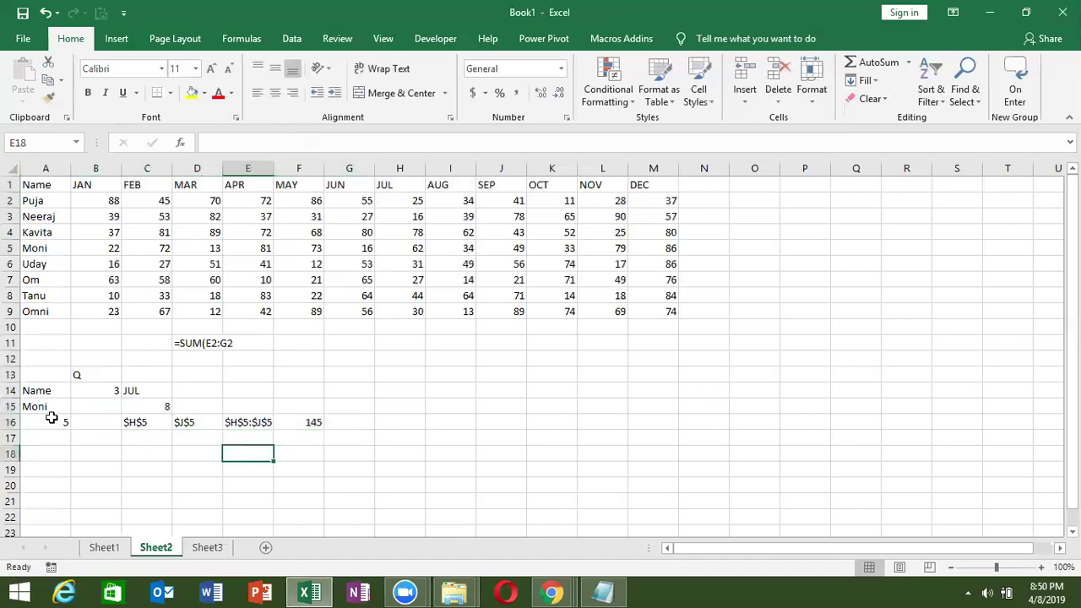
pyautogui.click(132, 392)
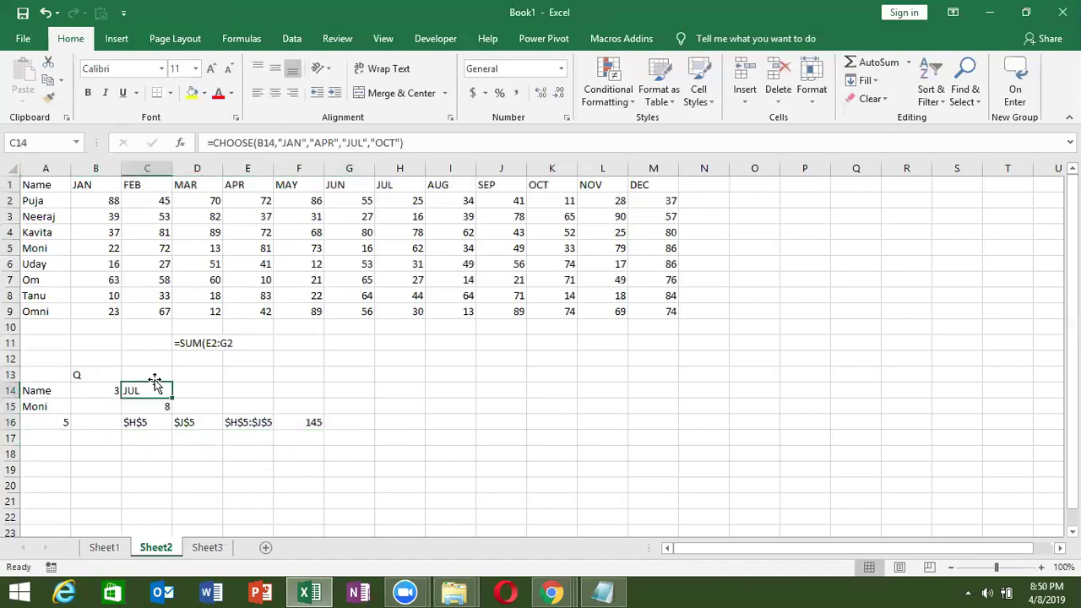
pyautogui.click(64, 417)
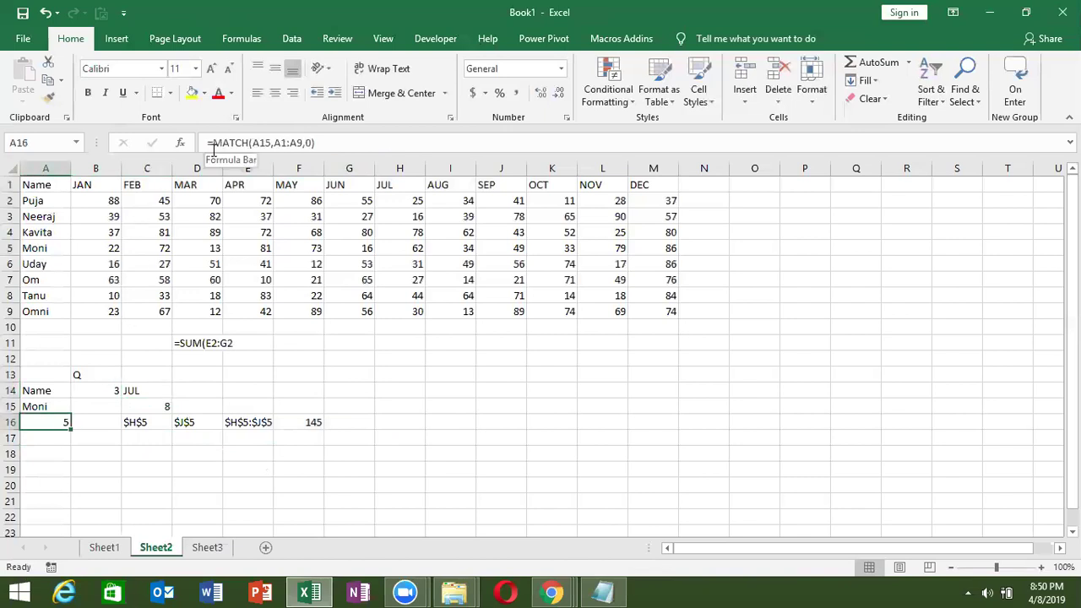
pyautogui.moveTo(214, 144); pyautogui.dragTo(332, 145)
pyautogui.hotkey('ctrl', 'c')
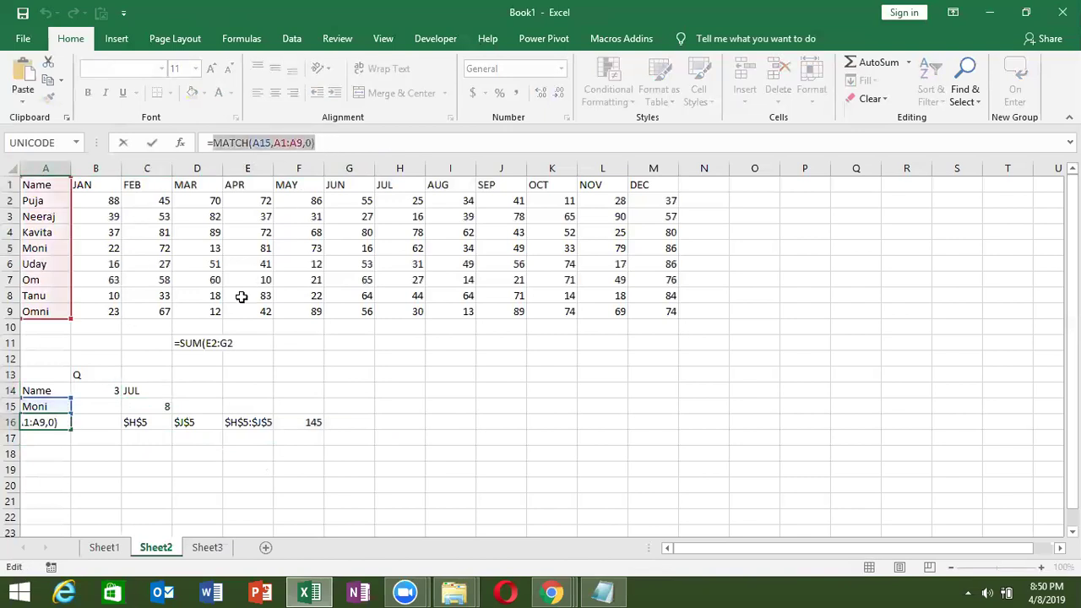
pyautogui.press('Escape')
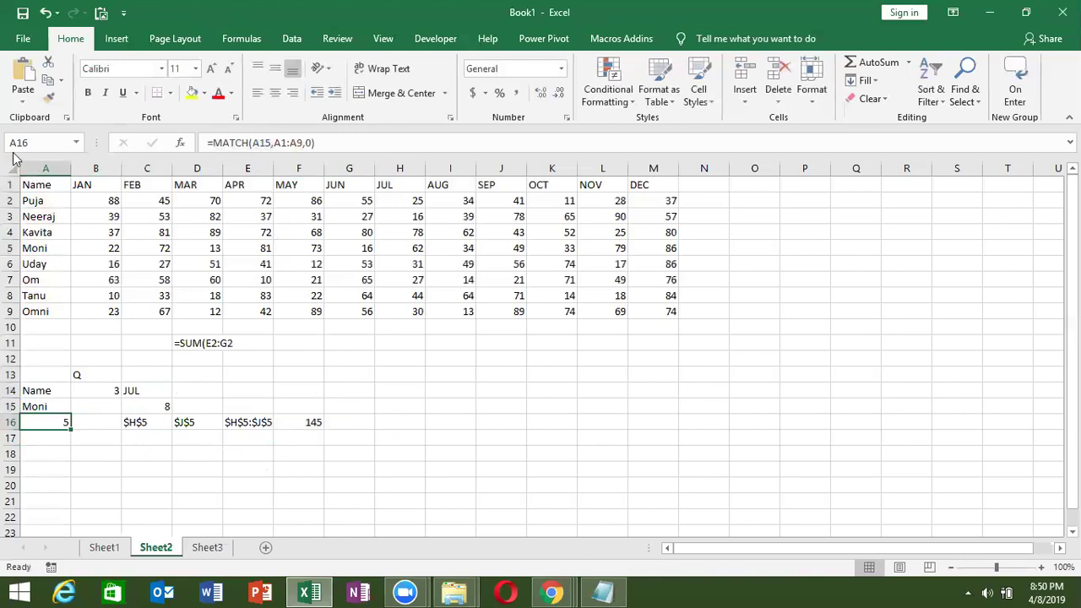
# Replace the A16 argument in C16's and D16's ADDRESS formulas with the copied MATCH
pyautogui.click(162, 423)
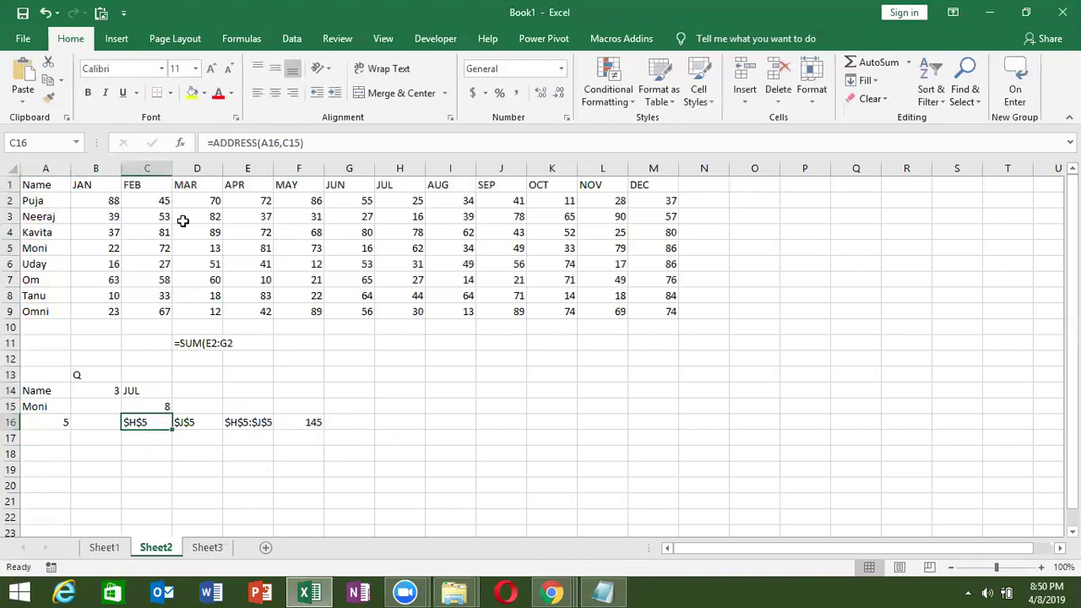
pyautogui.doubleClick(267, 142)
pyautogui.hotkey('ctrl', 'v')
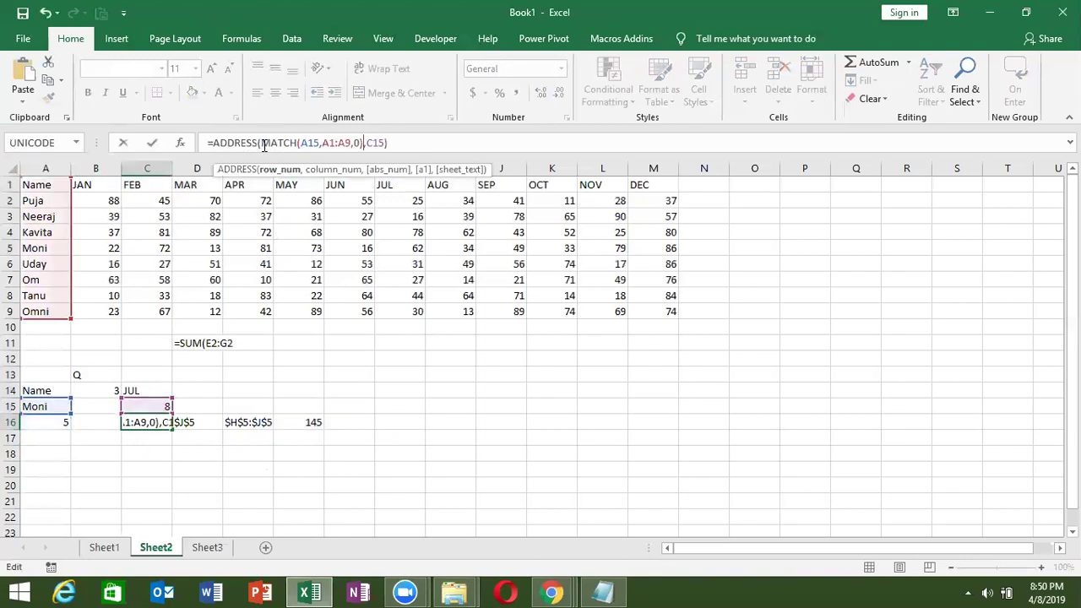
pyautogui.press('Return')
pyautogui.click(184, 425)
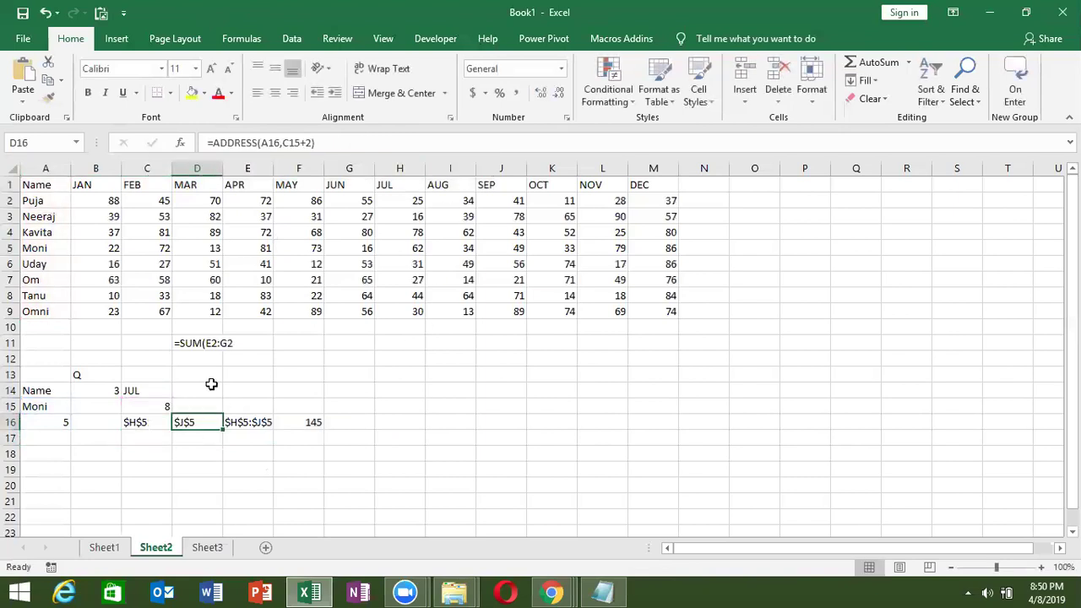
pyautogui.doubleClick(263, 143)
pyautogui.hotkey('ctrl', 'v')
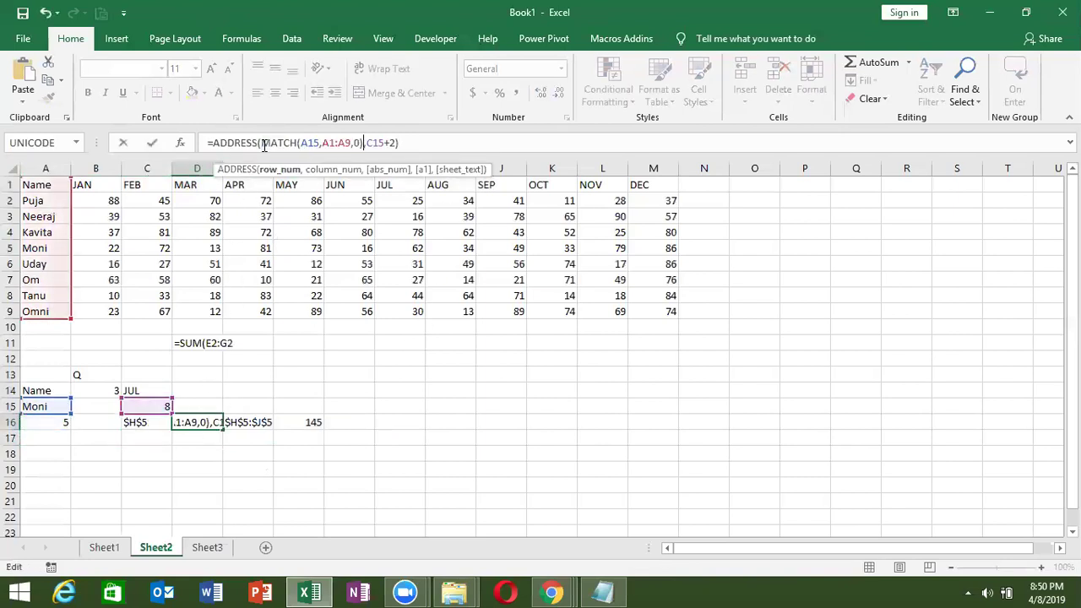
pyautogui.press('Return')
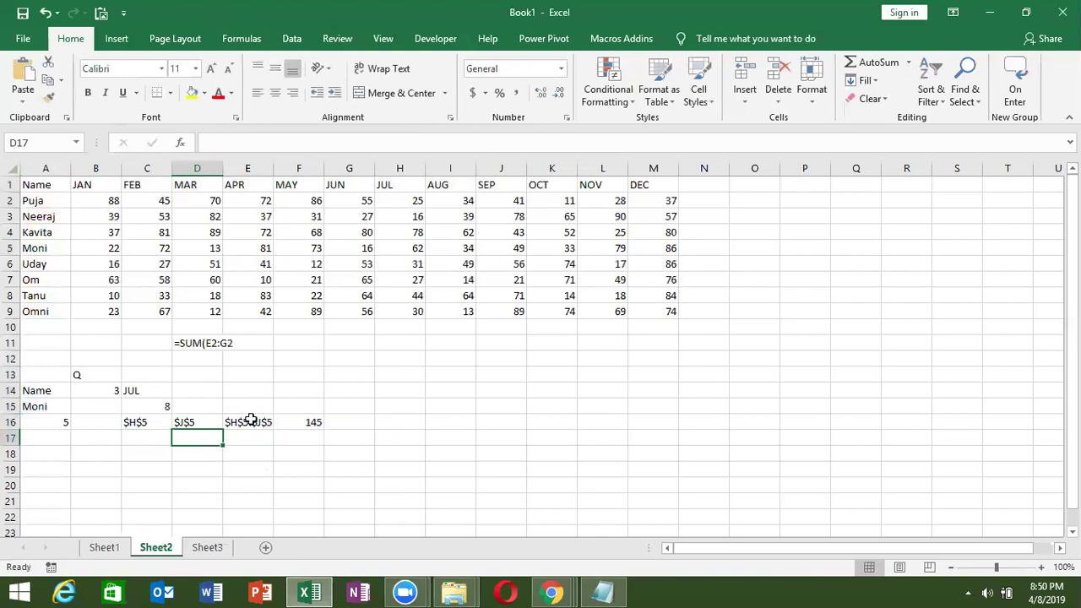
# Replace C15 in C16's and D16's ADDRESS formulas with MATCH(C14,A1:M1,0)
pyautogui.click(145, 412)
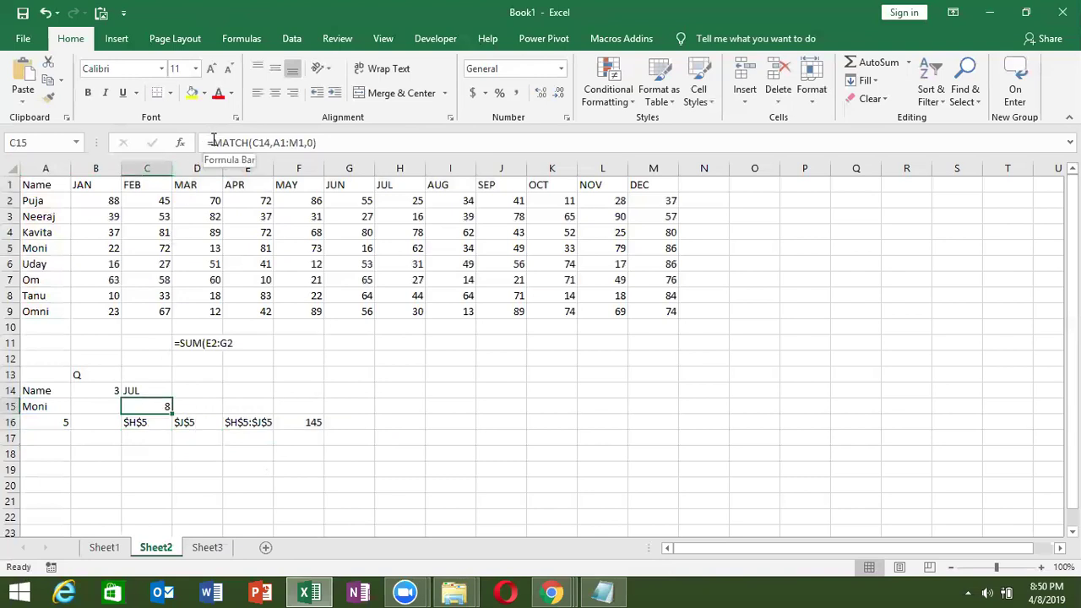
pyautogui.moveTo(213, 142); pyautogui.dragTo(335, 145)
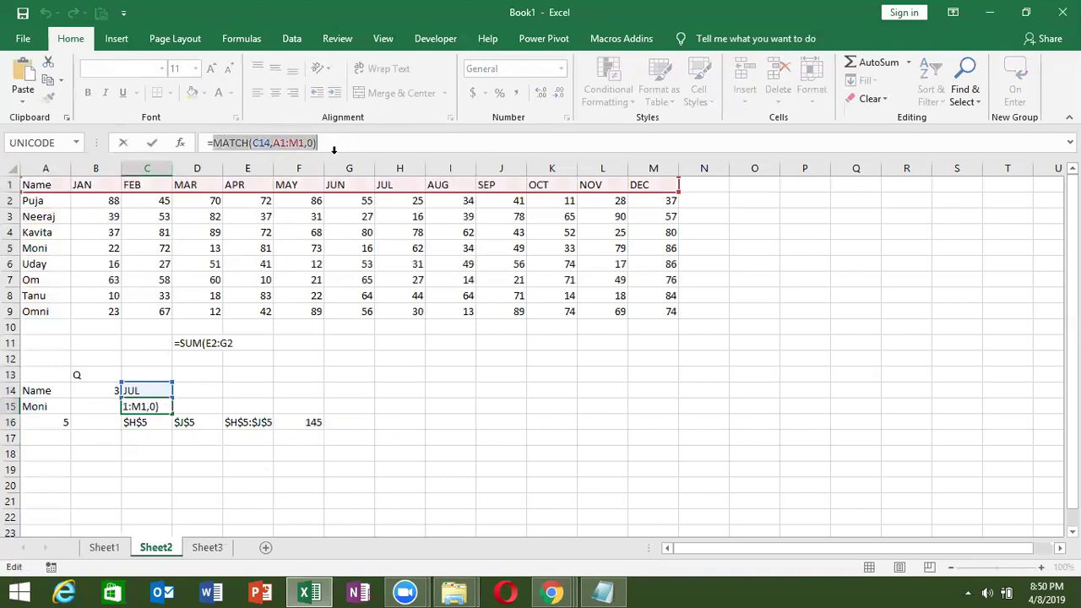
pyautogui.press('Escape')
pyautogui.click(150, 427)
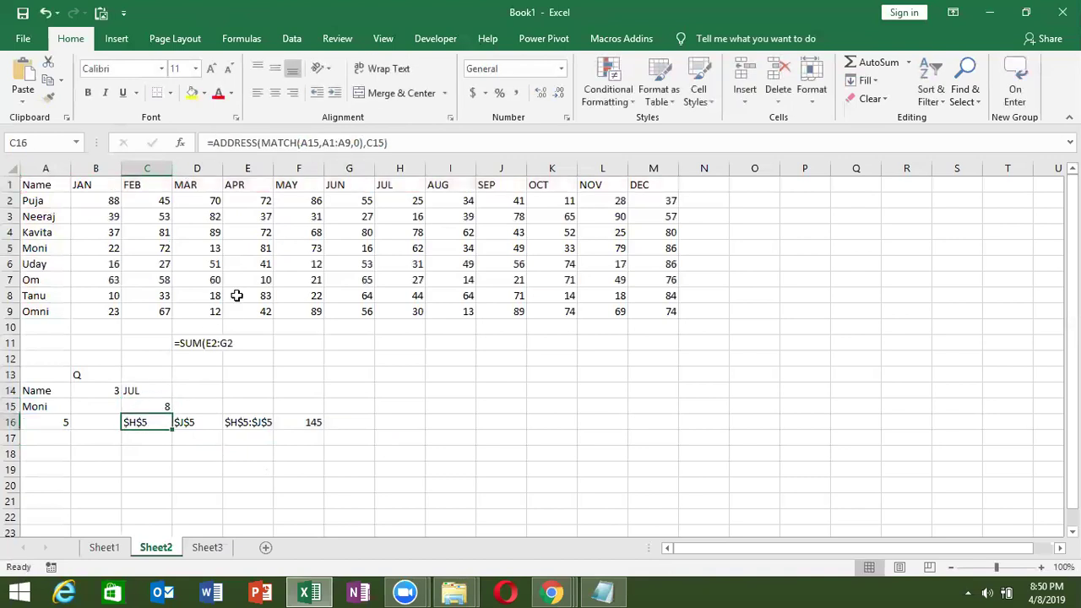
pyautogui.doubleClick(375, 145)
pyautogui.hotkey('ctrl', 'v')
pyautogui.press('Return')
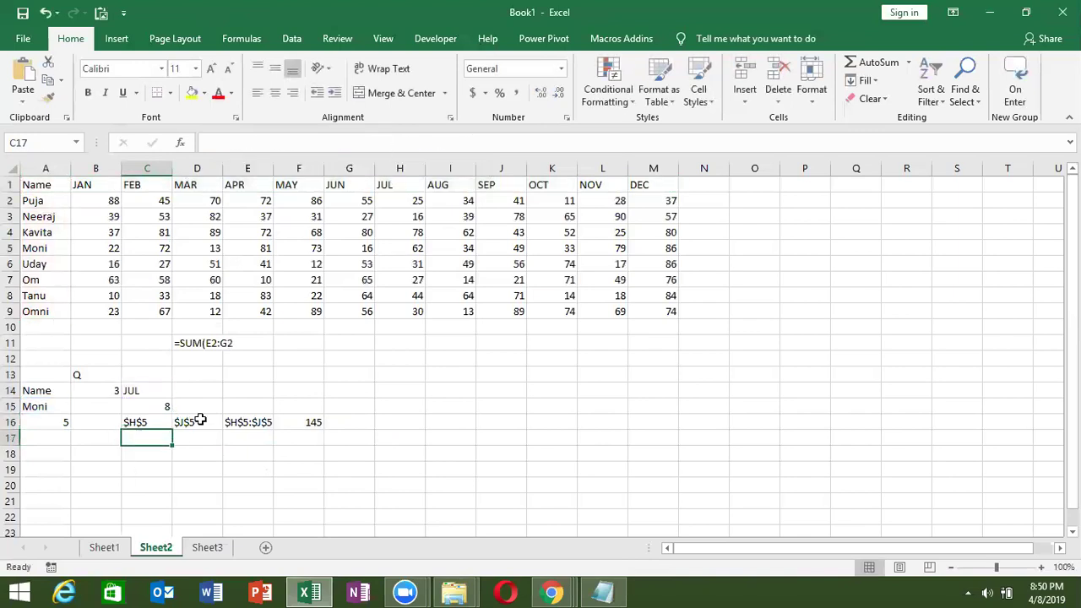
pyautogui.click(201, 420)
pyautogui.doubleClick(369, 143)
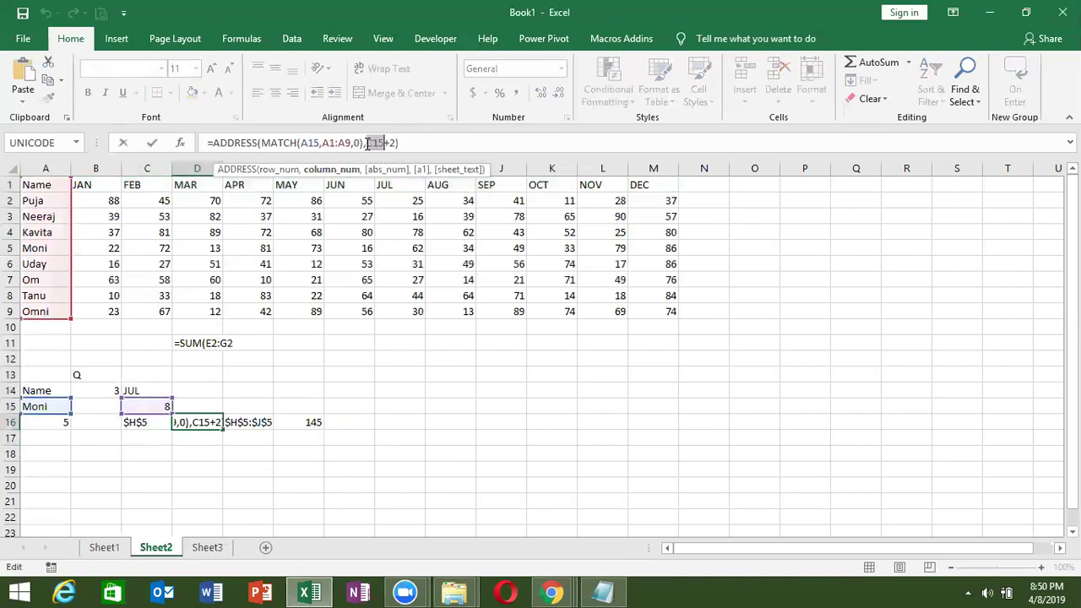
pyautogui.write('MATCH(C14,A1:M1,0)')
pyautogui.press('Return')
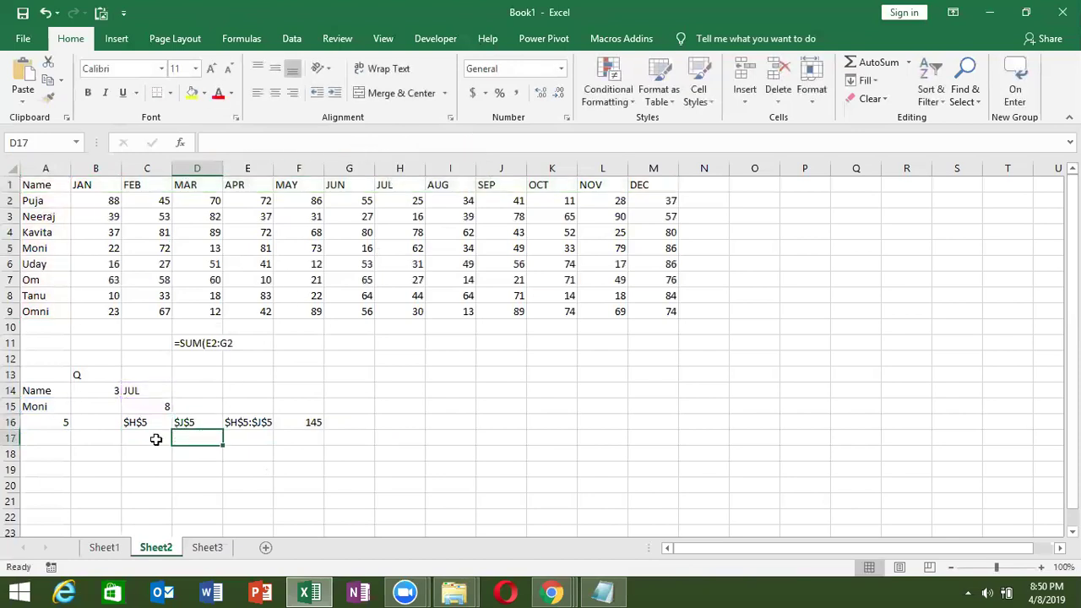
# Review the A16, C15 and C16 formulas and copy C16's full ADDRESS formula text
pyautogui.click(143, 423)
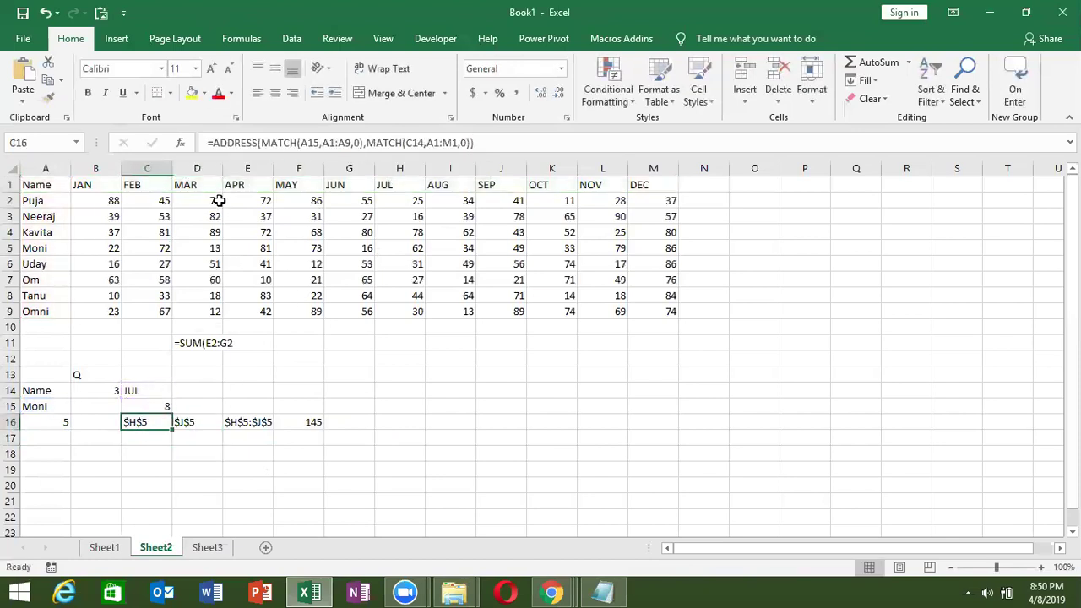
pyautogui.click(54, 423)
pyautogui.click(166, 405)
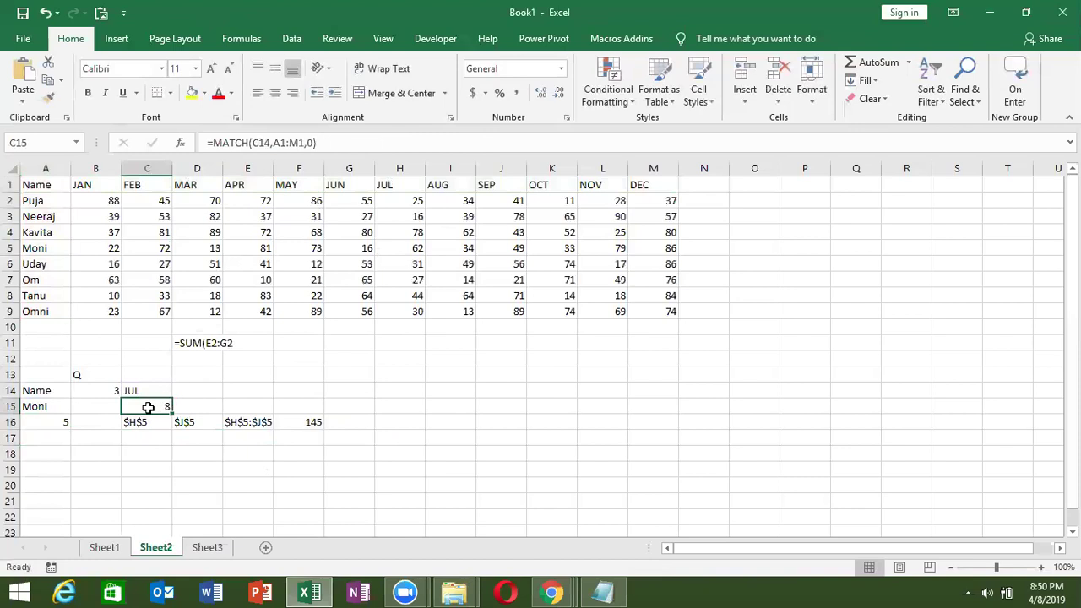
pyautogui.click(144, 422)
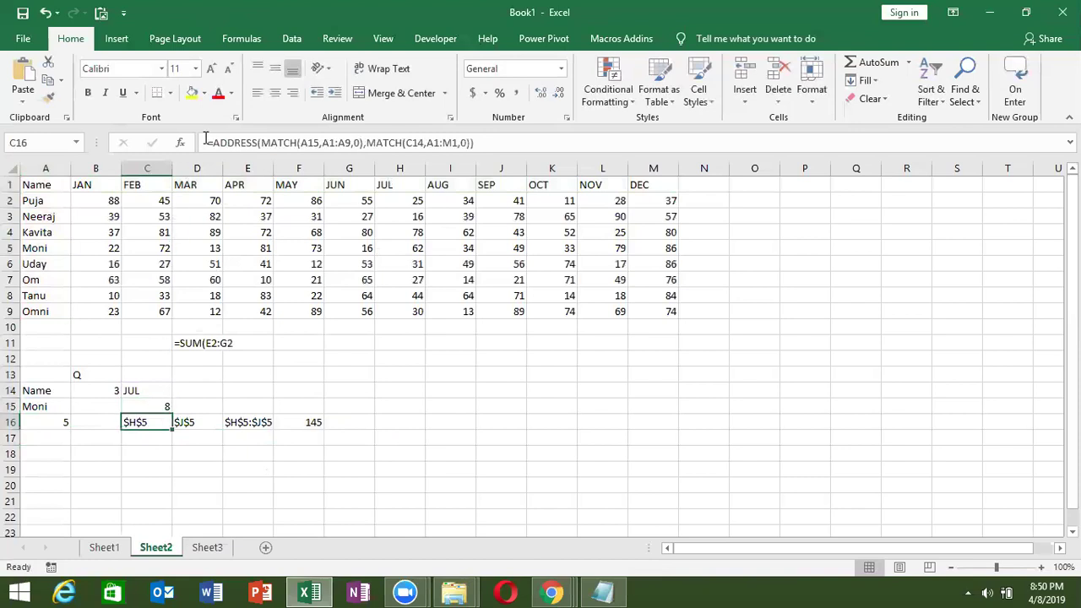
pyautogui.moveTo(206, 142); pyautogui.dragTo(519, 159)
pyautogui.hotkey('ctrl', 'c')
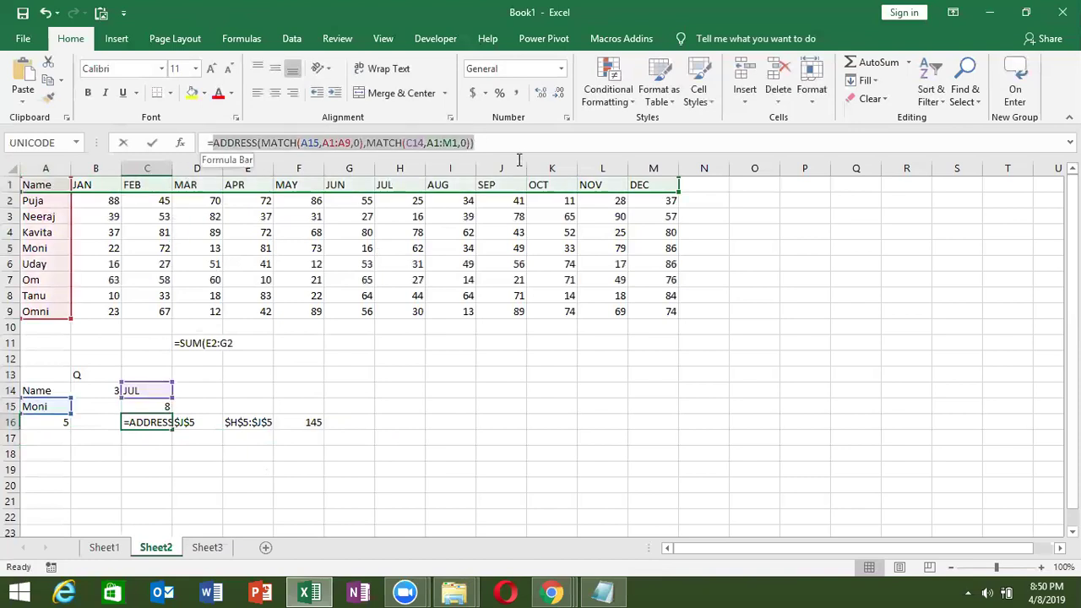
pyautogui.press('Escape')
# Replace C16 and D16 in E16's join formula with their full ADDRESS expressions
pyautogui.click(243, 422)
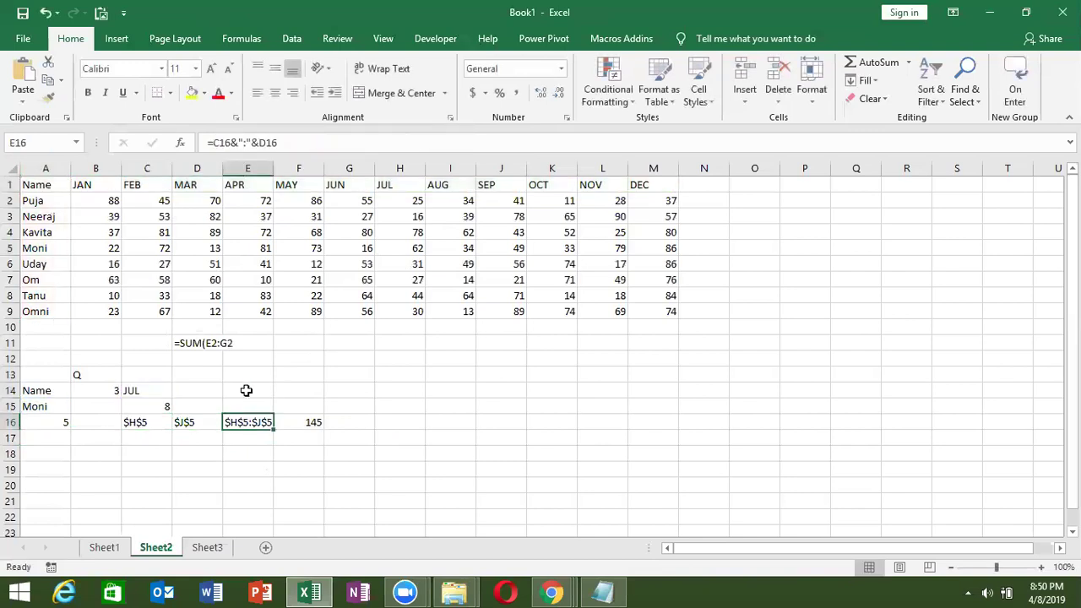
pyautogui.doubleClick(221, 144)
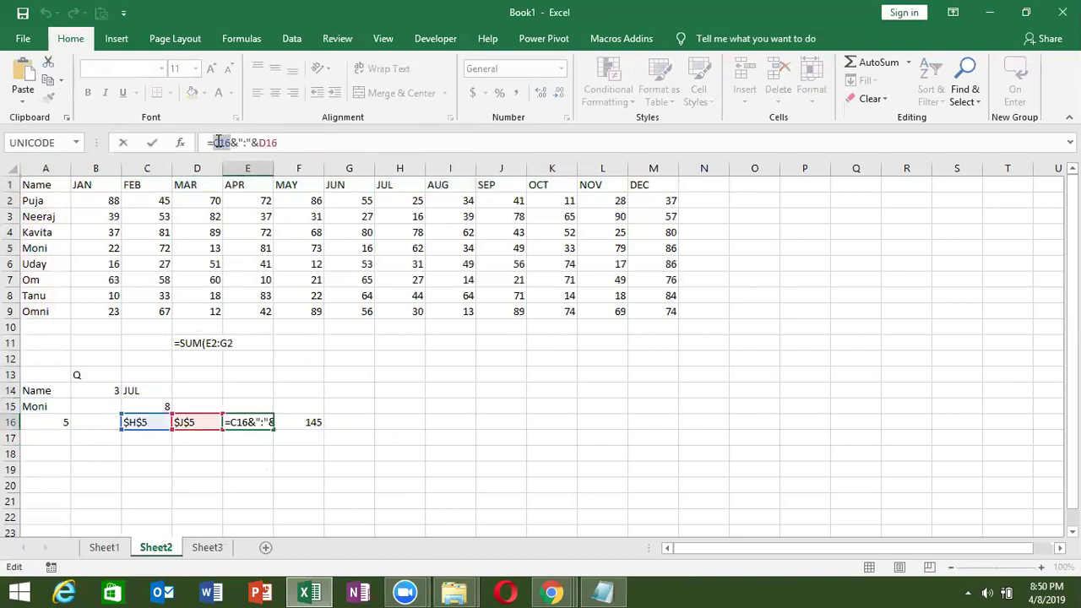
pyautogui.hotkey('ctrl', 'v')
pyautogui.press('Return')
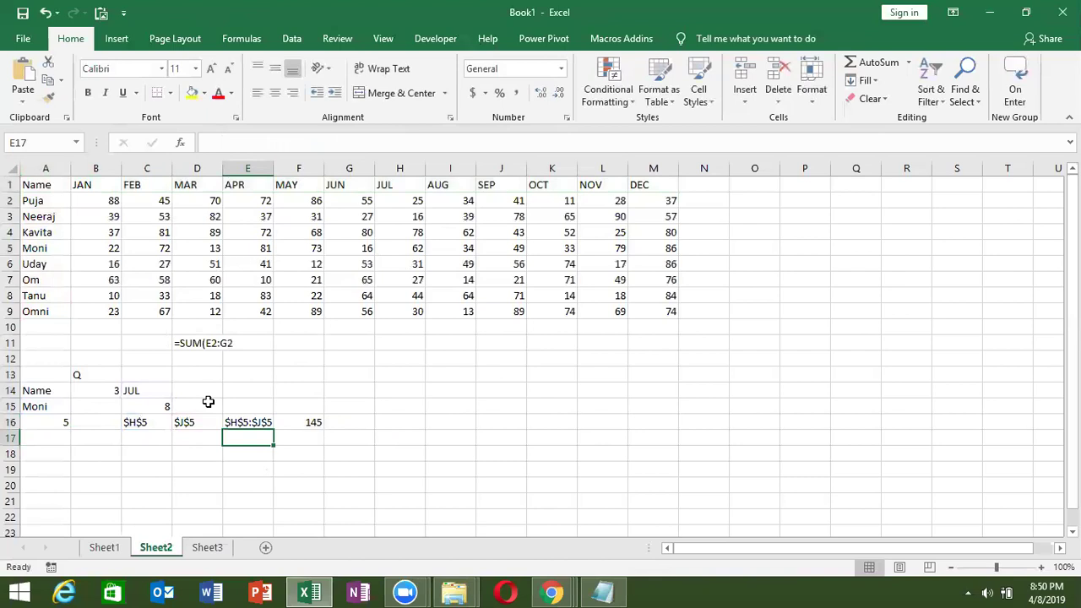
pyautogui.click(191, 416)
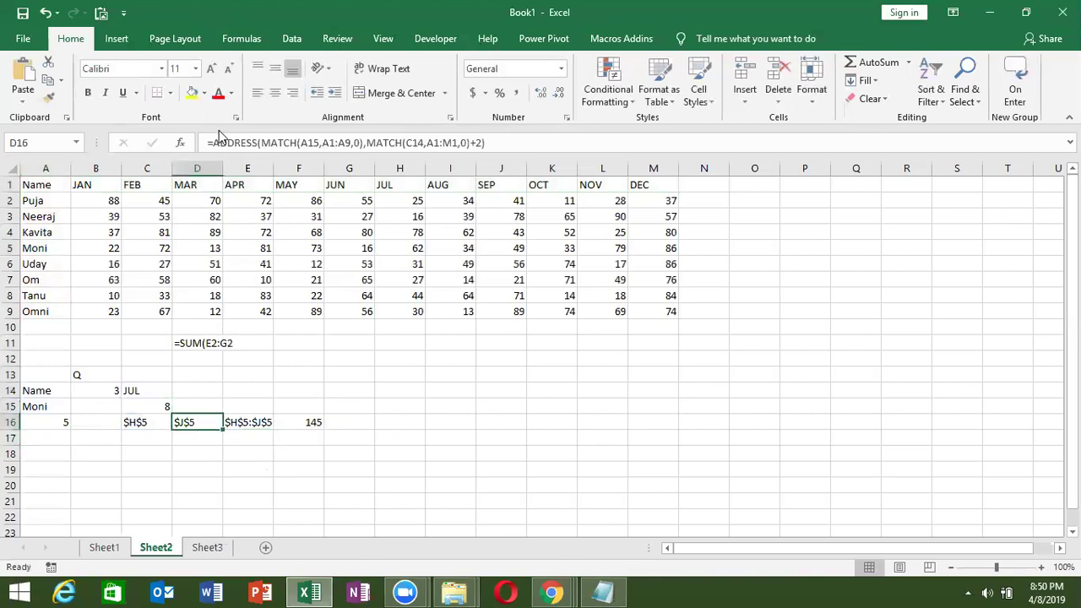
pyautogui.moveTo(209, 143); pyautogui.dragTo(512, 143)
pyautogui.hotkey('ctrl', 'c')
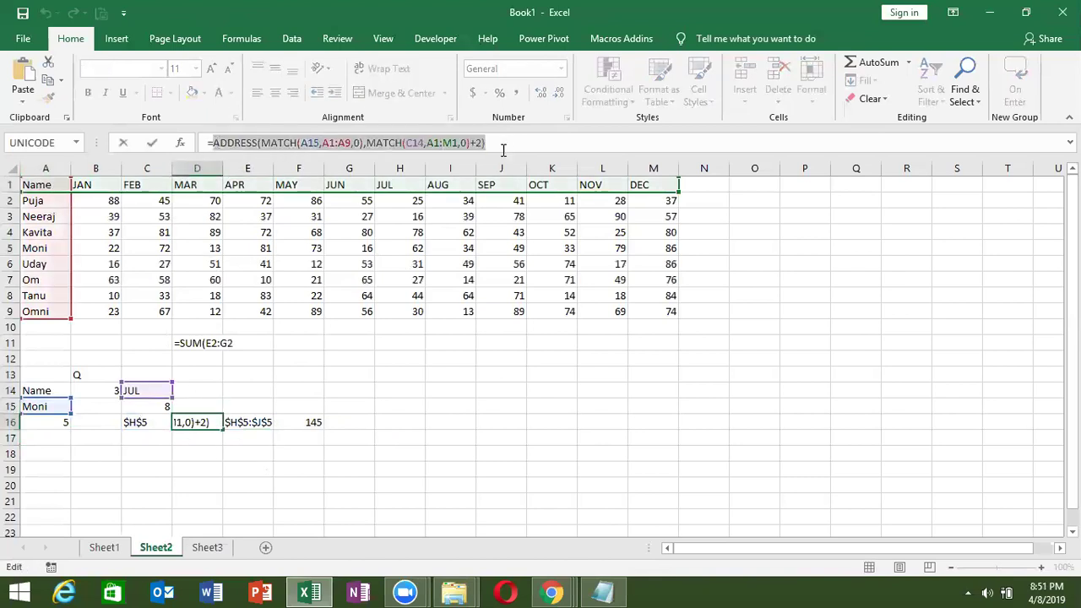
pyautogui.press('Escape')
pyautogui.click(245, 422)
pyautogui.doubleClick(245, 423)
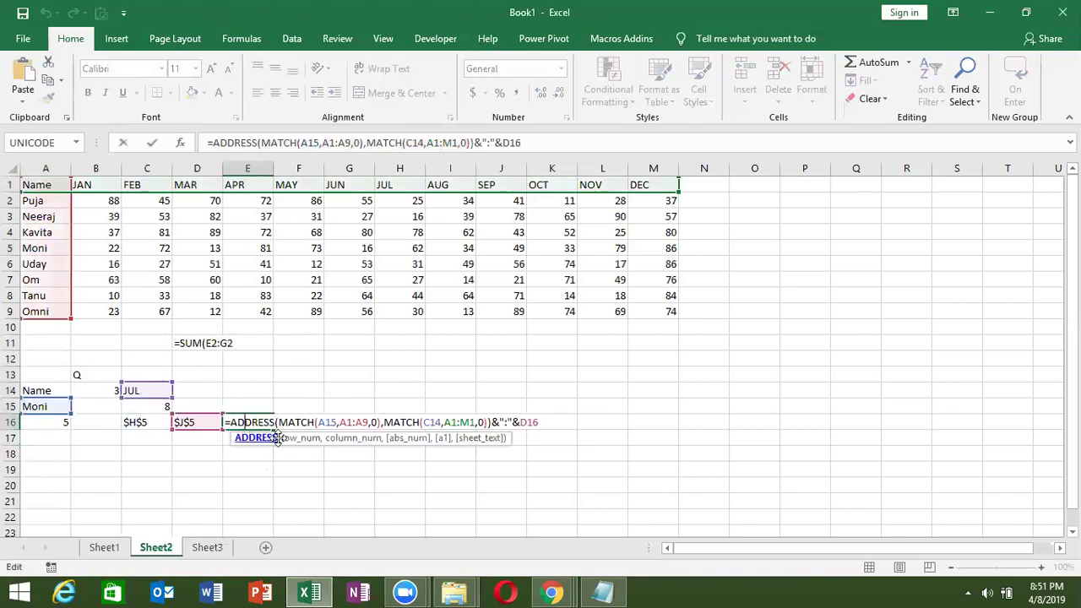
pyautogui.doubleClick(537, 423)
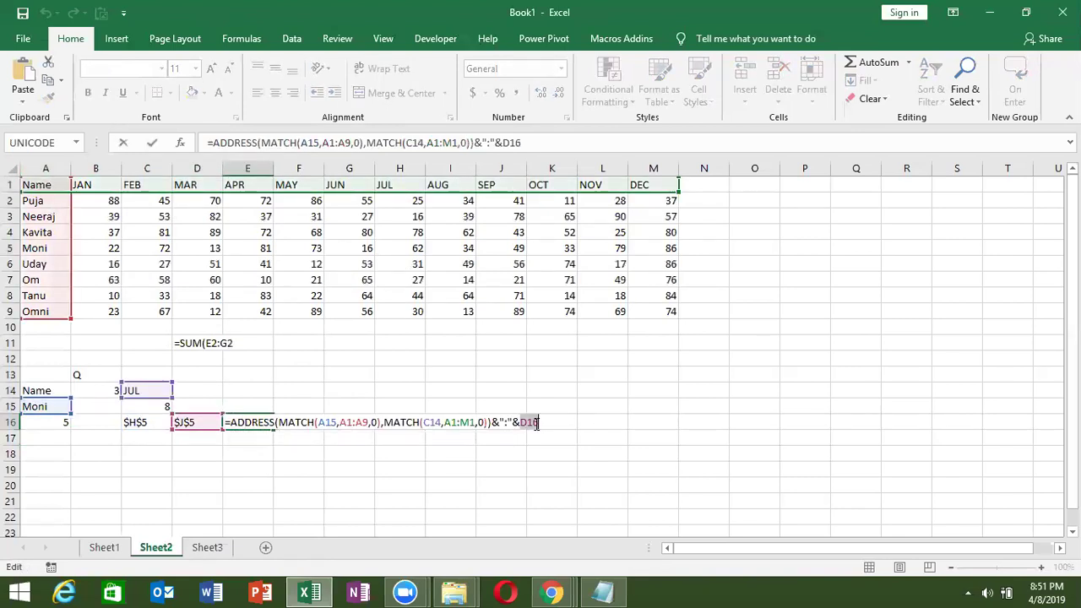
pyautogui.hotkey('ctrl', 'v')
pyautogui.press('Return')
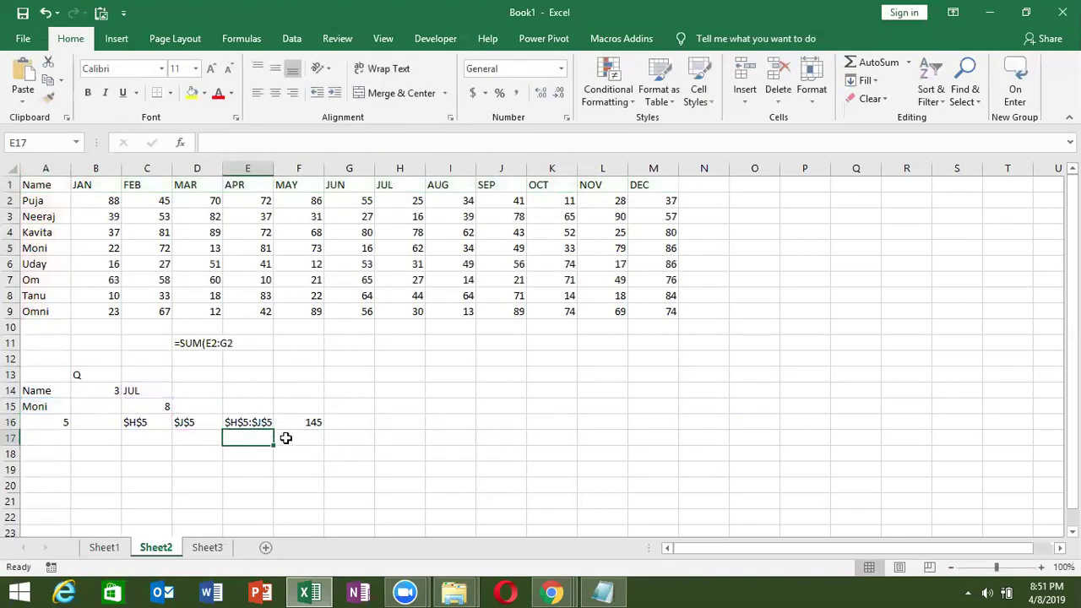
# Substitute E16's range expression into F16's SUM(INDIRECT()), still totalling 145
pyautogui.click(241, 423)
pyautogui.moveTo(211, 142); pyautogui.dragTo(849, 148)
pyautogui.hotkey('ctrl', 'c')
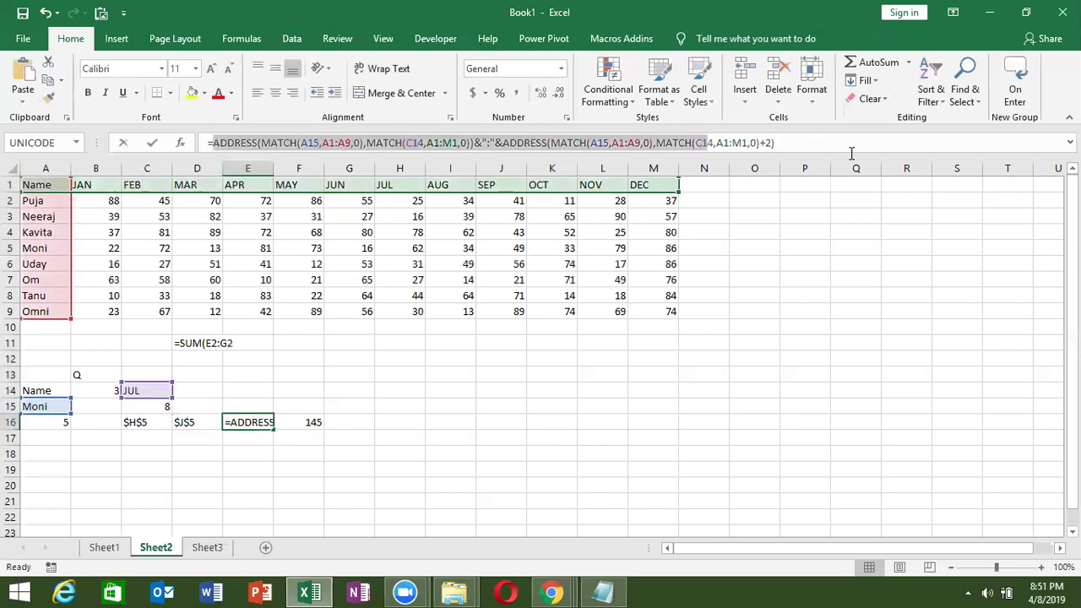
pyautogui.press('Escape')
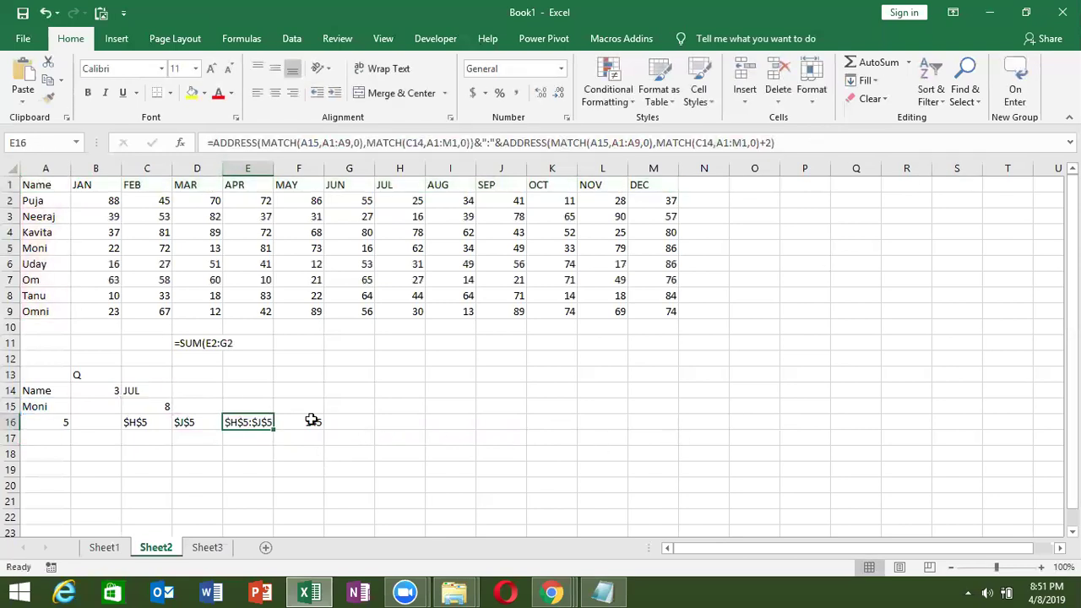
pyautogui.click(309, 422)
pyautogui.click(297, 143)
pyautogui.doubleClick(298, 144)
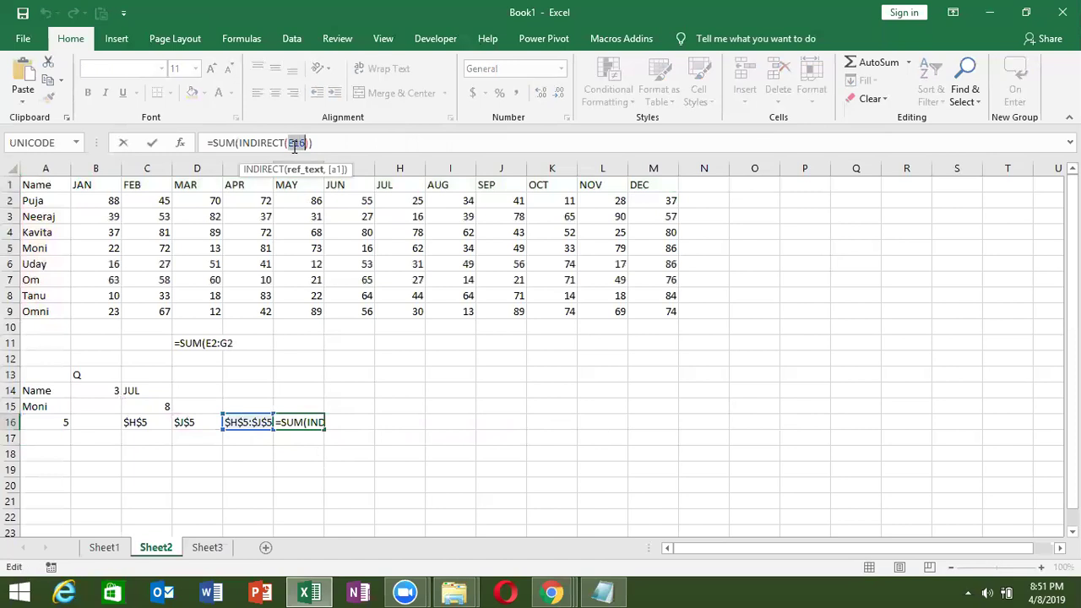
pyautogui.hotkey('ctrl', 'v')
pyautogui.press('Return')
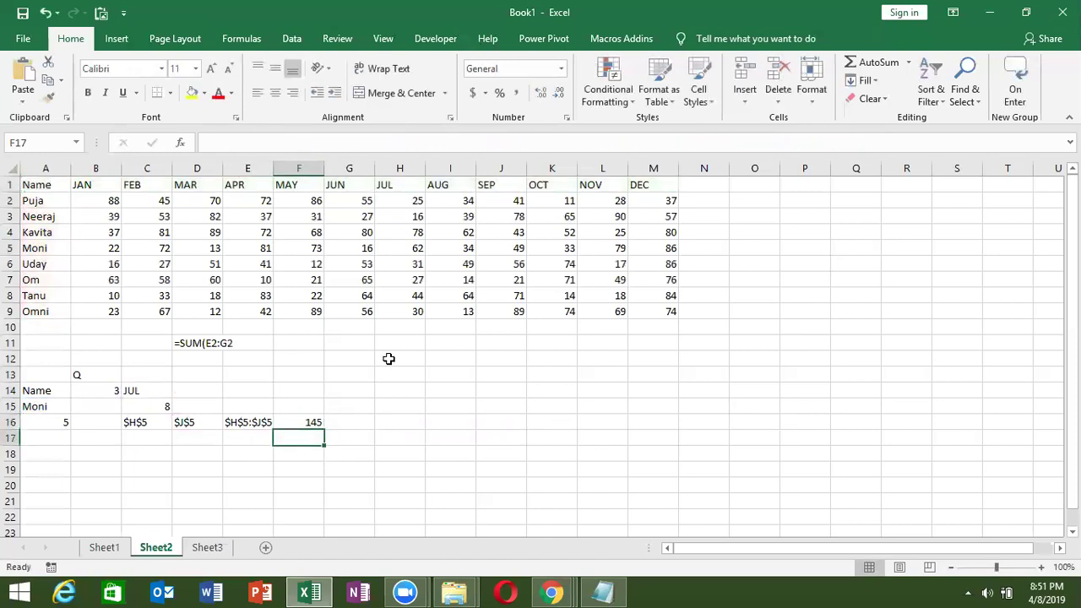
# Move the 145 total formula from F16 to A17
pyautogui.click(312, 420)
pyautogui.hotkey('ctrl', 'c')
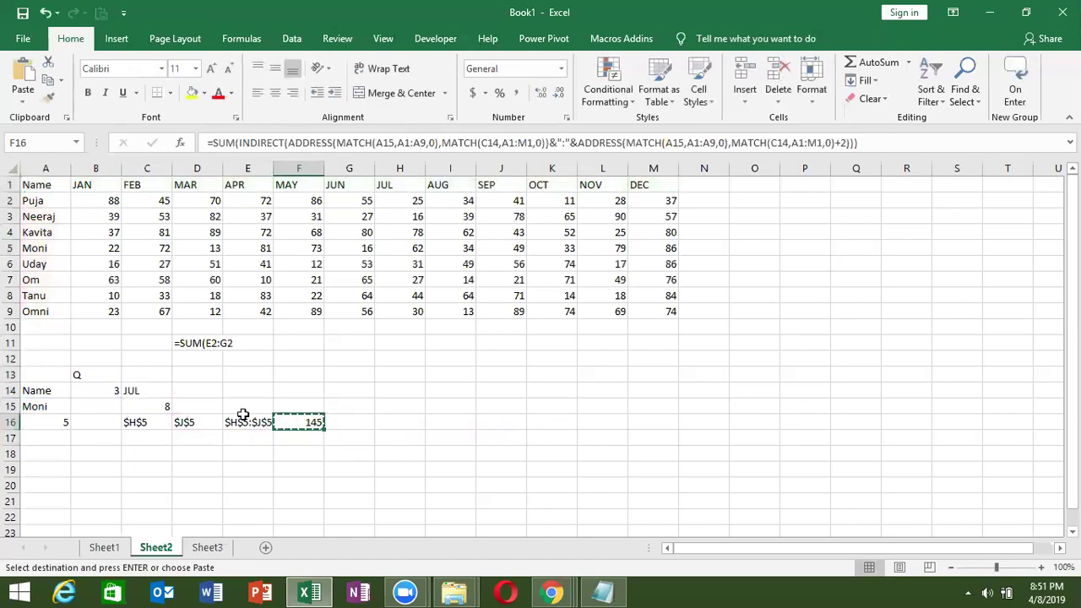
pyautogui.click(96, 426)
pyautogui.click(36, 439)
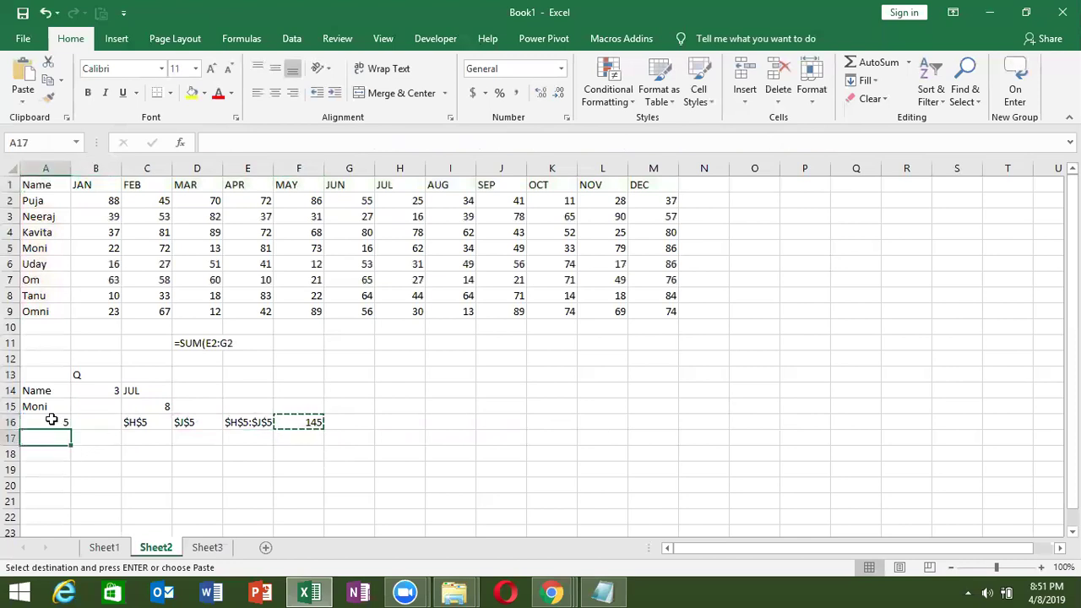
pyautogui.press('Return')
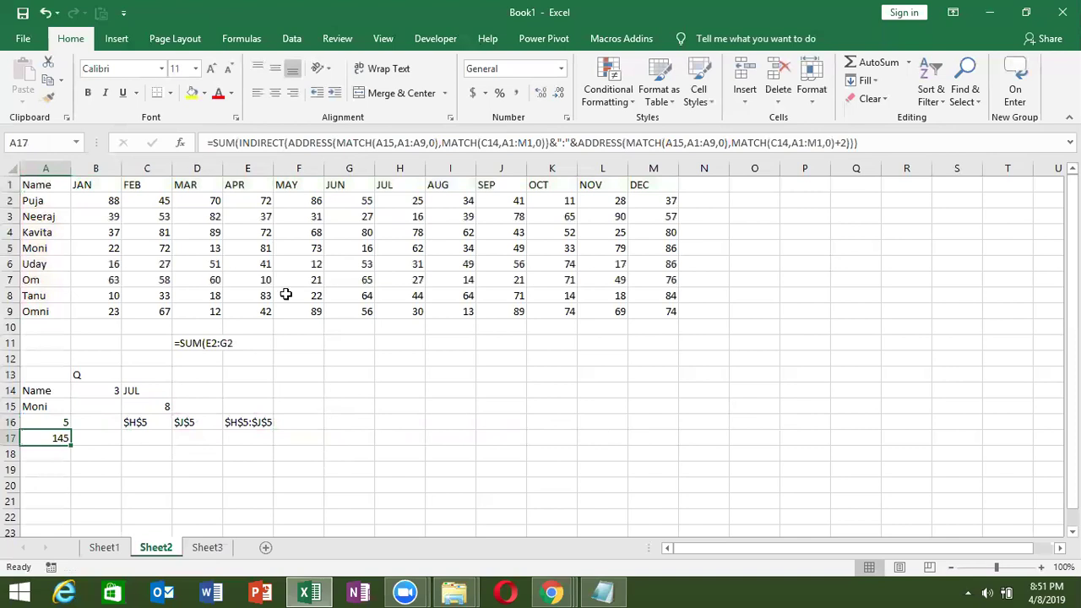
pyautogui.click(430, 357)
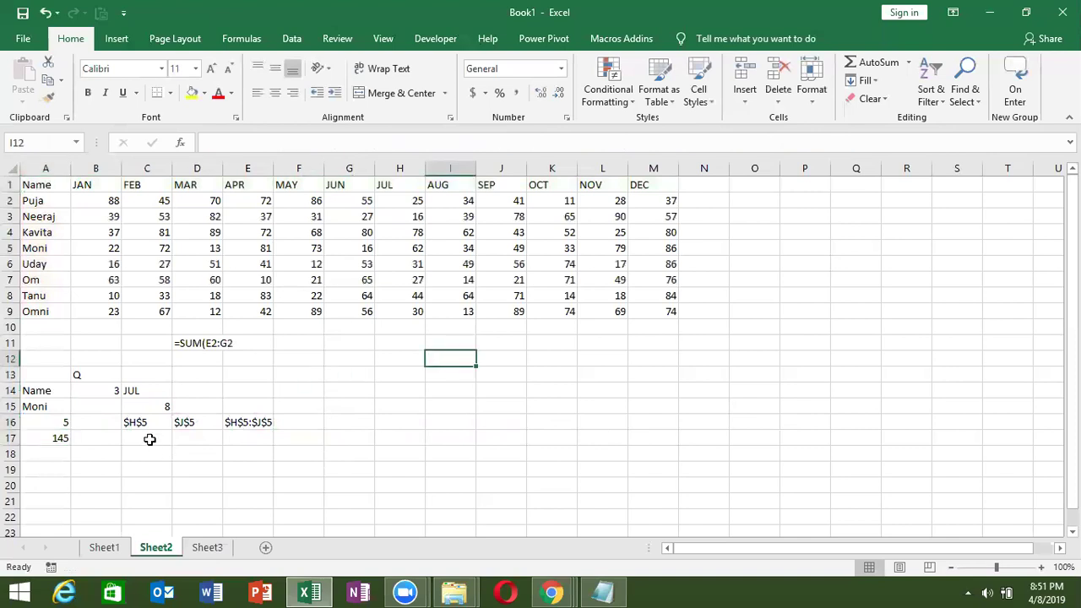
pyautogui.doubleClick(59, 420)
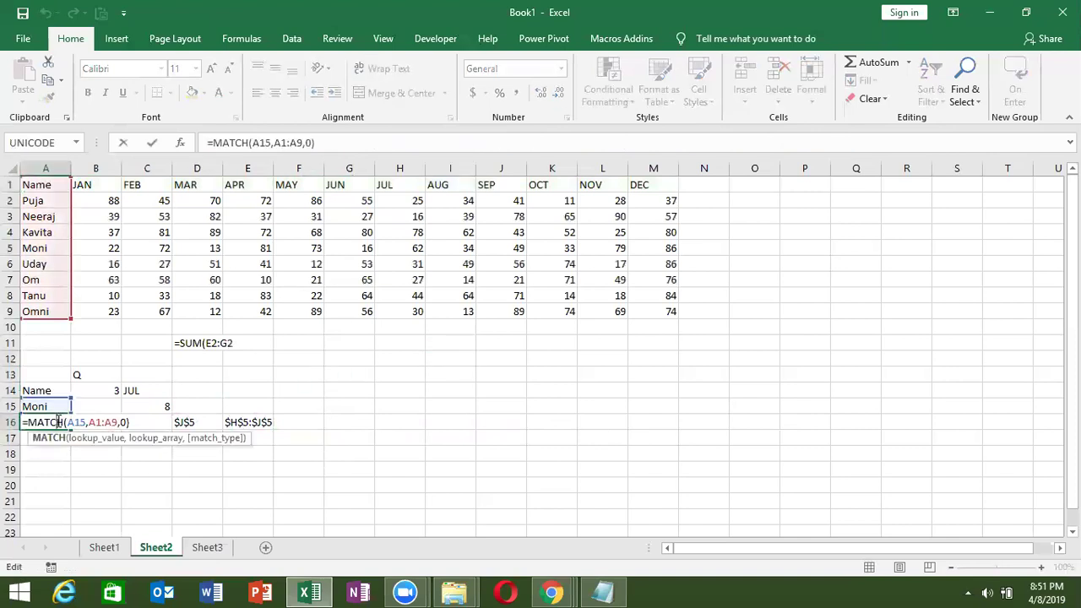
pyautogui.press('Escape')
pyautogui.doubleClick(127, 390)
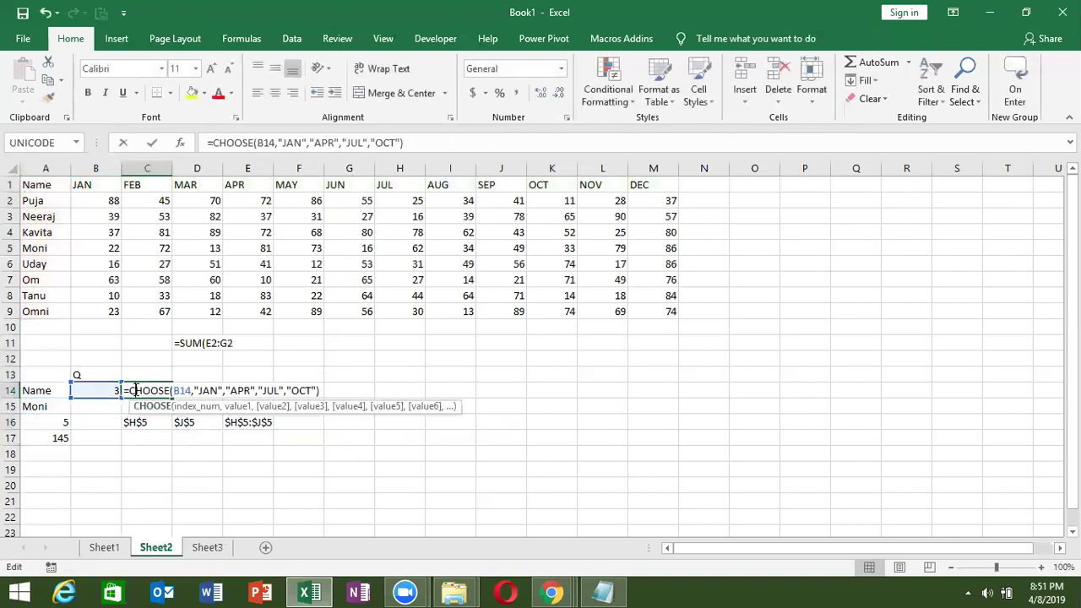
pyautogui.press('Escape')
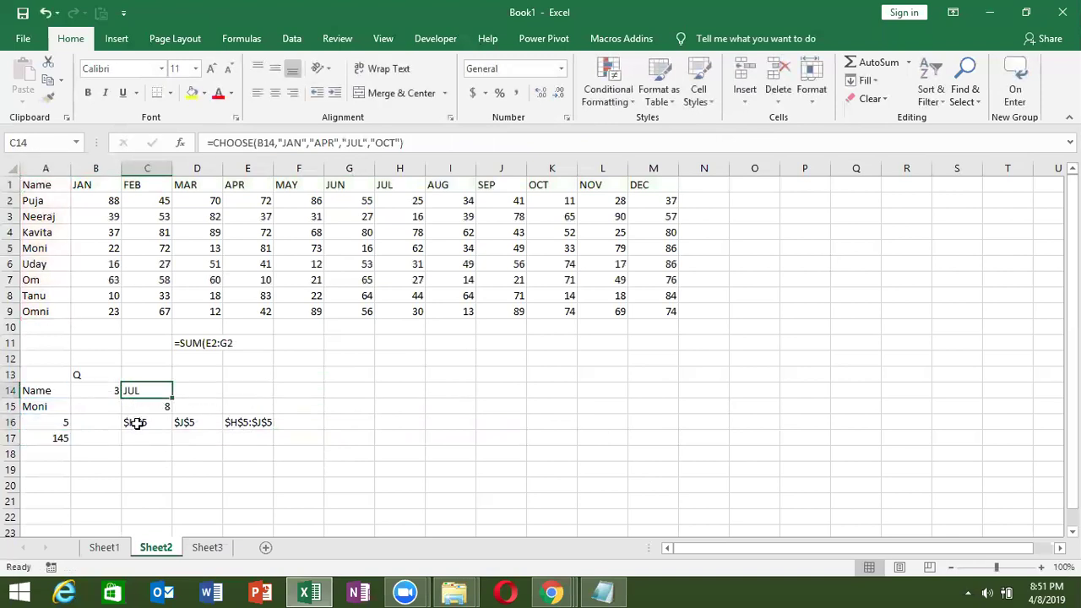
pyautogui.click(136, 423)
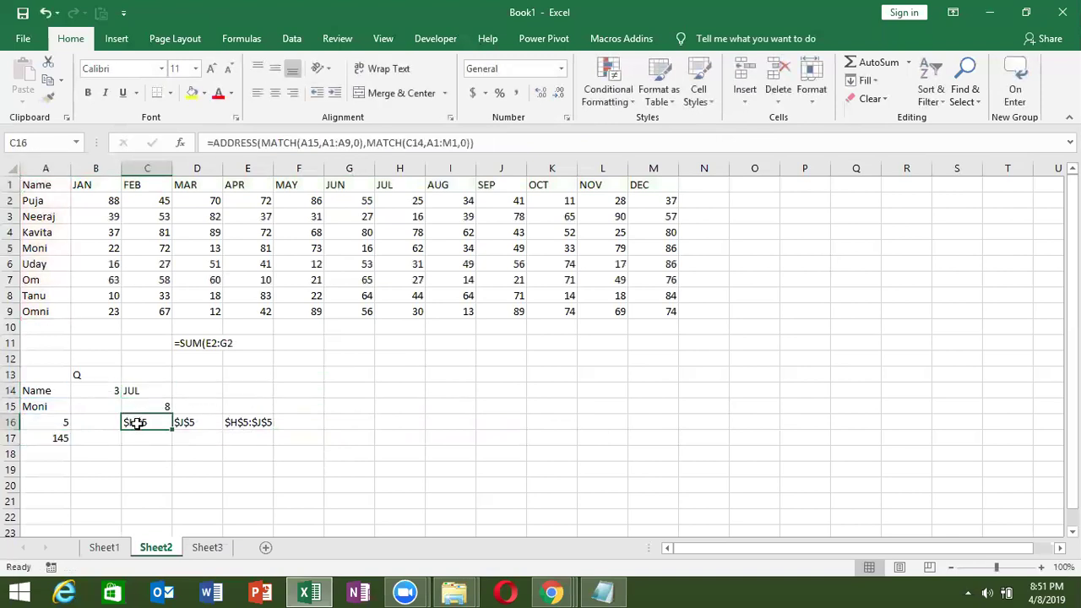
pyautogui.click(241, 424)
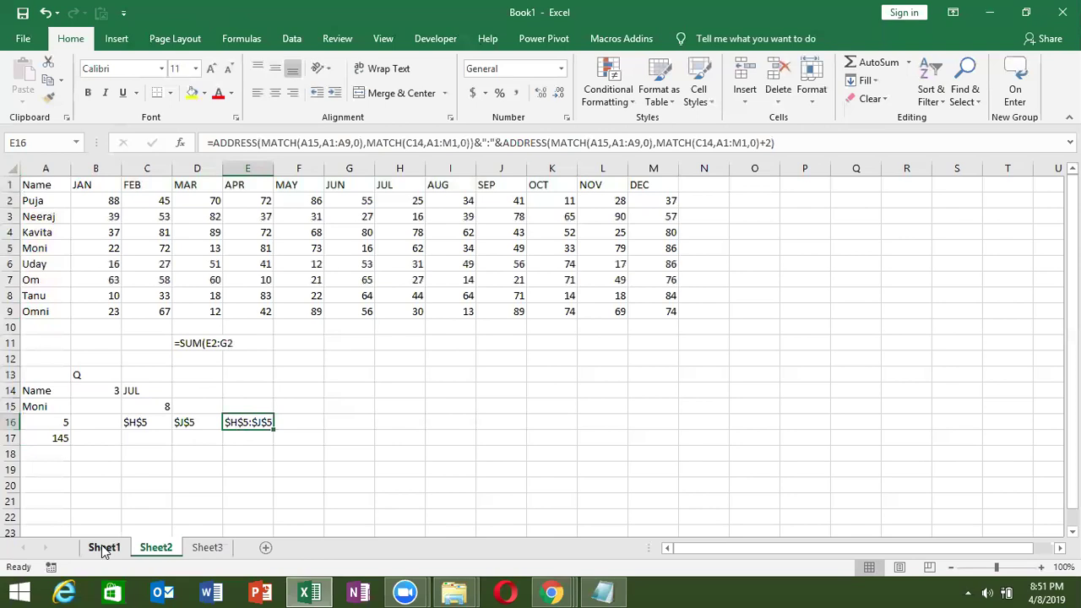
# On Sheet3, enter =ROW() in A1, returning 1
pyautogui.click(207, 547)
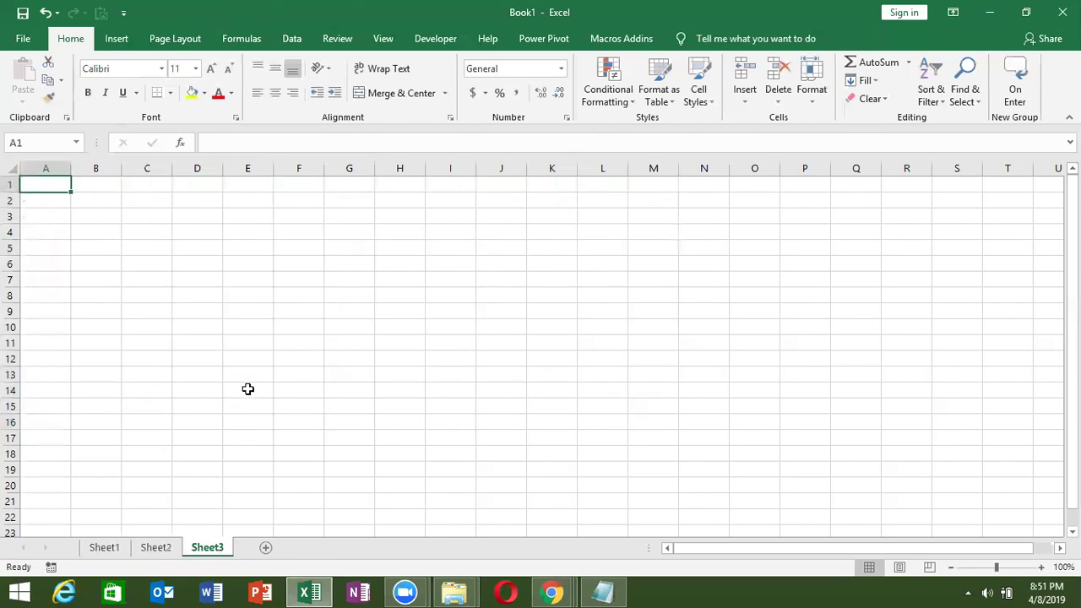
pyautogui.press('Down')
pyautogui.press('Up')
pyautogui.press('Right')
pyautogui.press('Right')
pyautogui.press('Down')
pyautogui.press('Left')
pyautogui.press('Left')
pyautogui.press('Up')
pyautogui.write('=row')
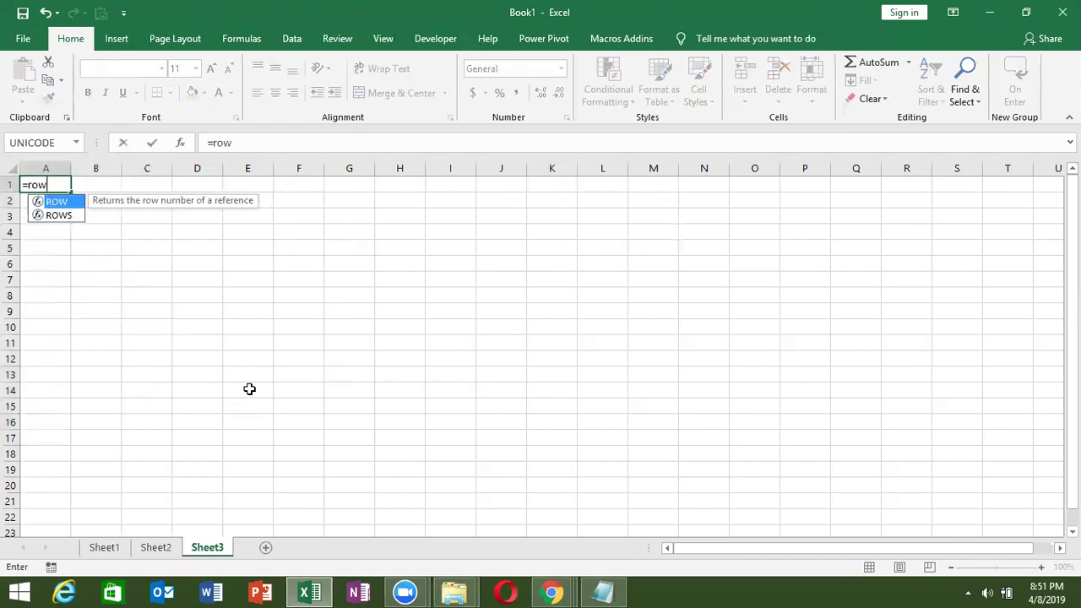
pyautogui.press('Tab')
pyautogui.press('Return')
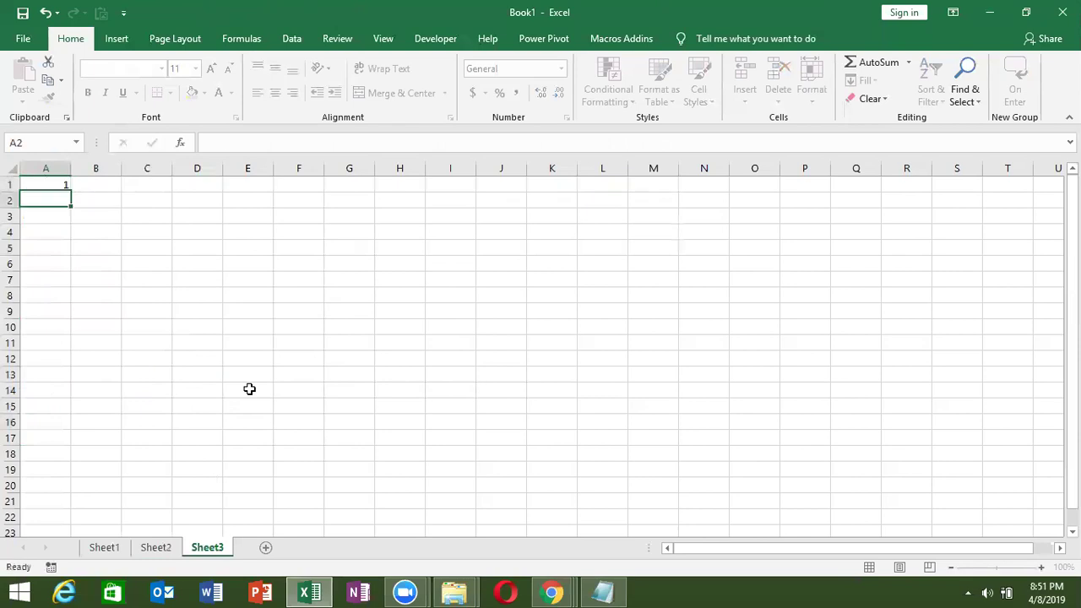
pyautogui.press('Up')
# Test =ROW() and =ROW(M19) in G8, showing 8 and 19, then clear G8
pyautogui.click(373, 302)
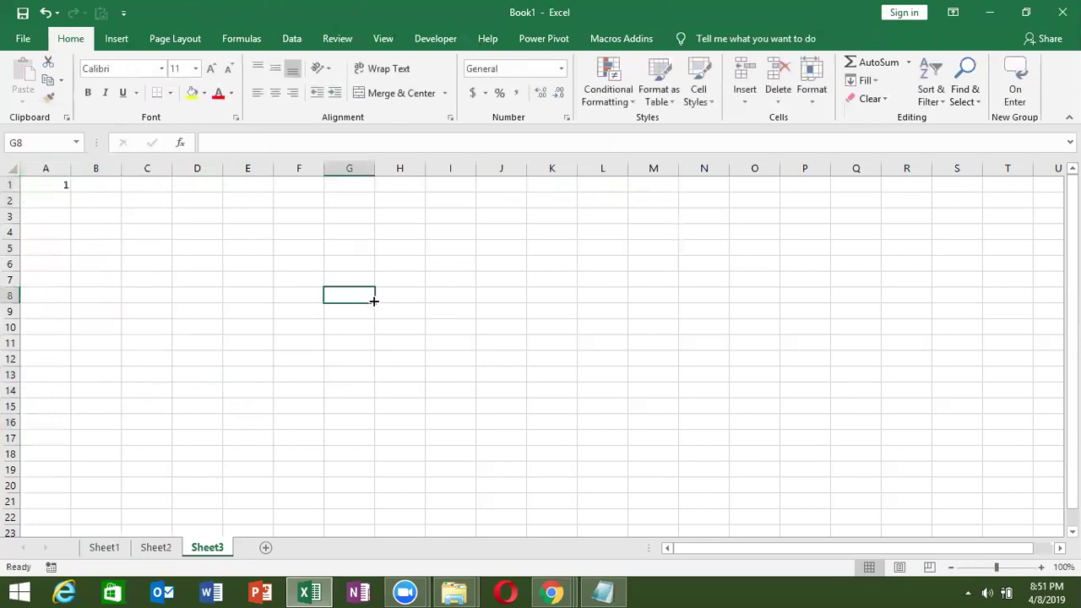
pyautogui.write('=ro')
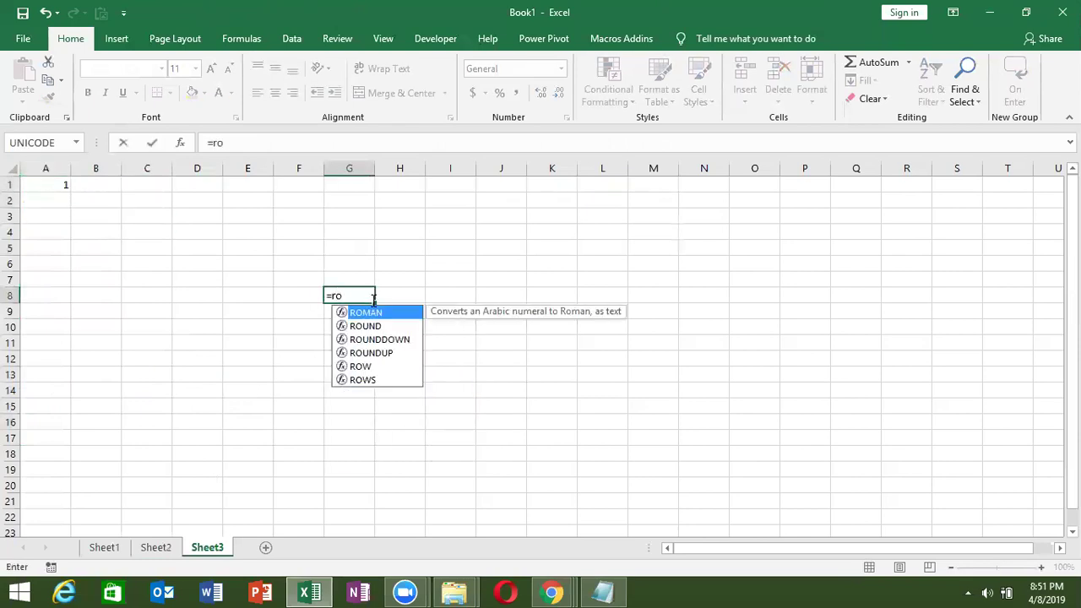
pyautogui.write('w')
pyautogui.press('Tab')
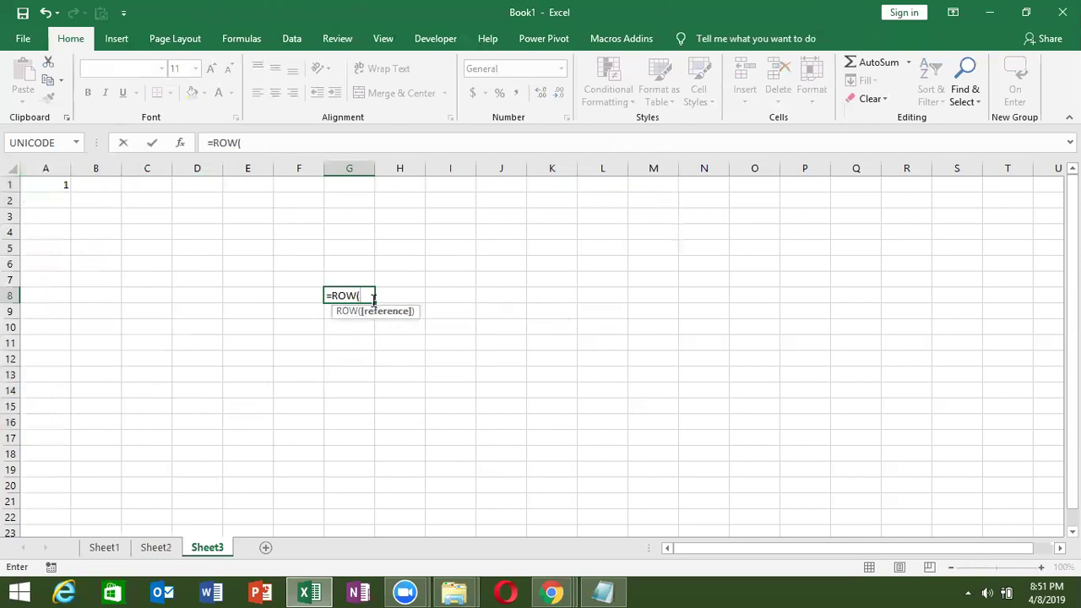
pyautogui.hotkey('ctrl', 'Return')
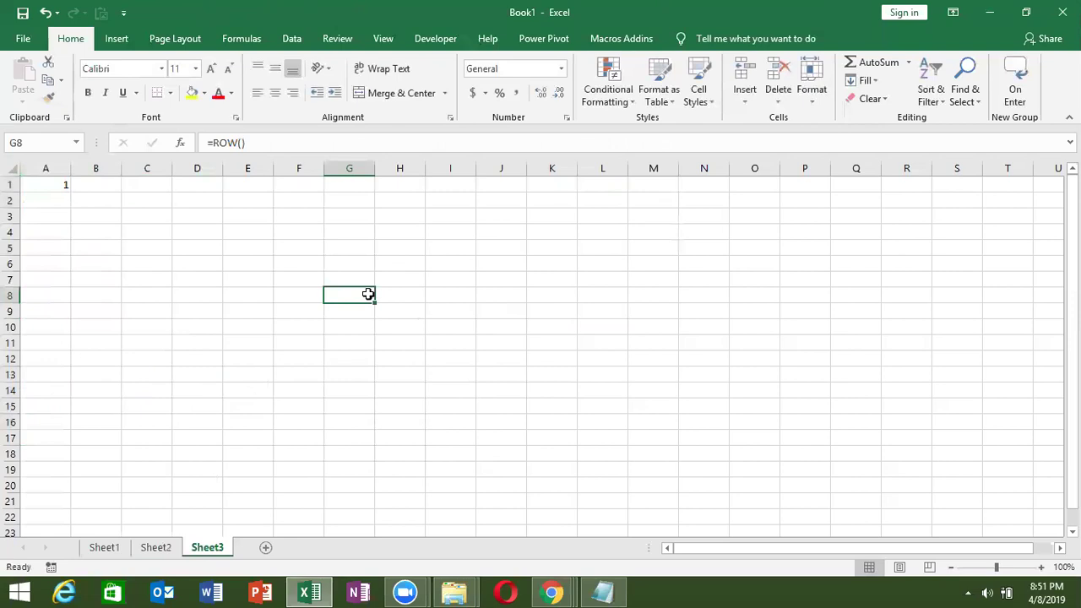
pyautogui.doubleClick(368, 293)
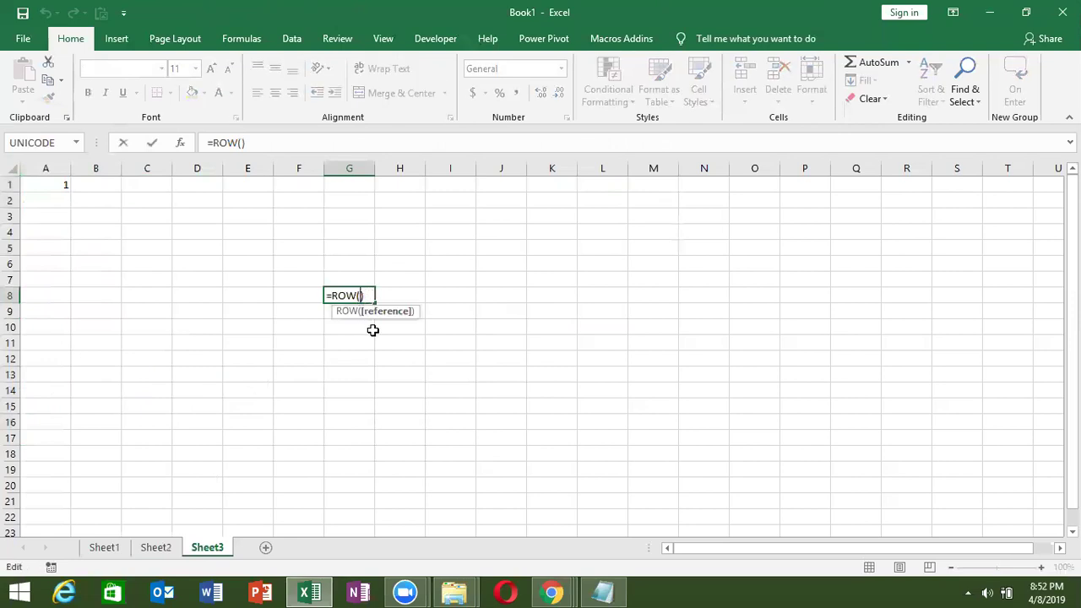
pyautogui.click(640, 468)
pyautogui.press('Return')
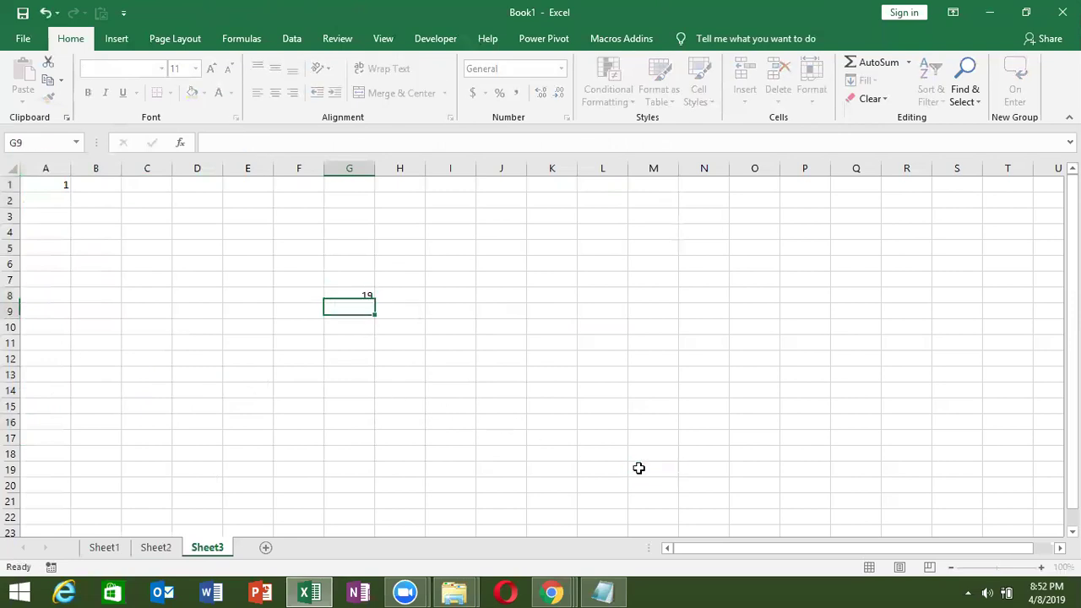
pyautogui.click(357, 297)
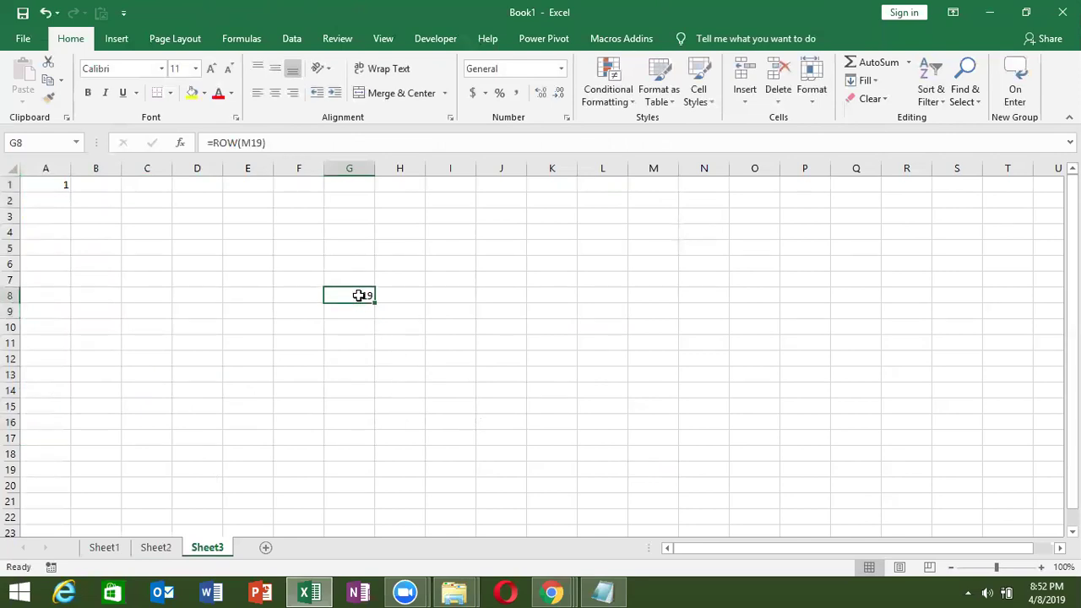
pyautogui.press('Delete')
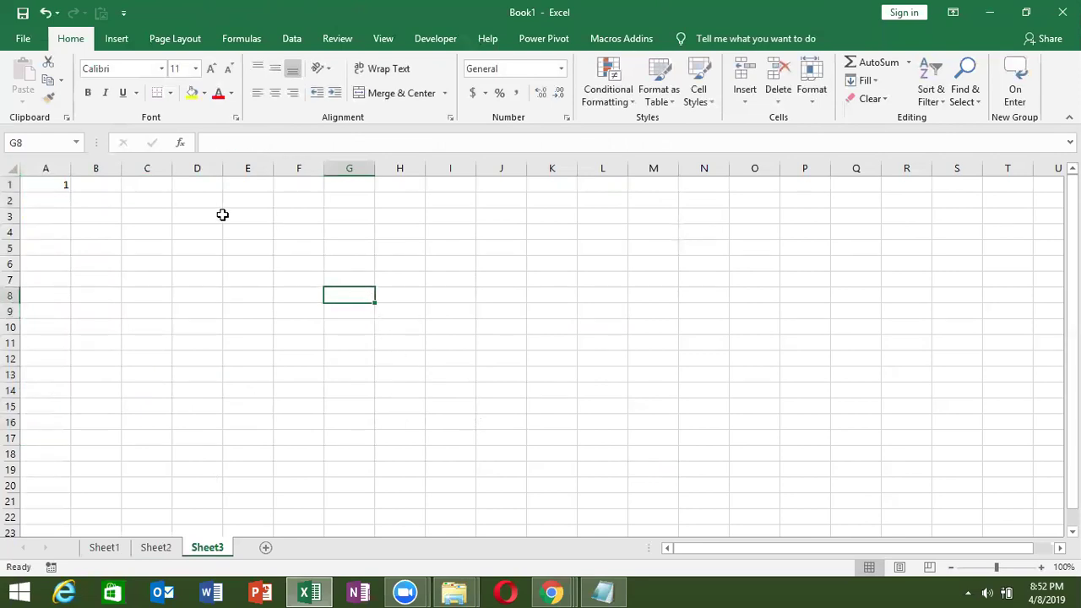
pyautogui.click(56, 183)
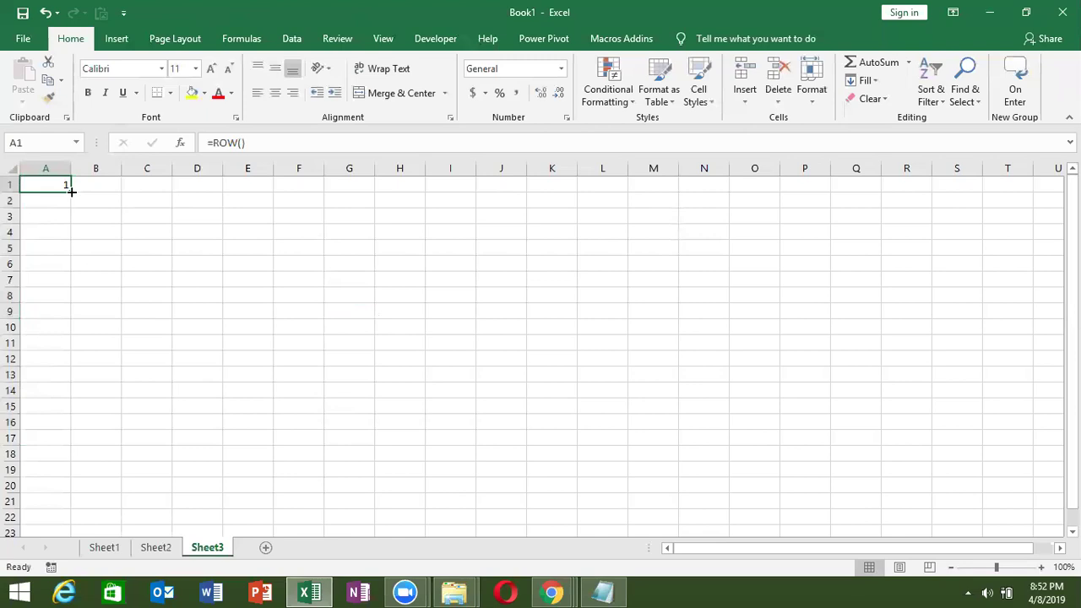
# Fill a number series down column A, check how far it runs, then undo it
pyautogui.moveTo(72, 192); pyautogui.dragTo(71, 329)
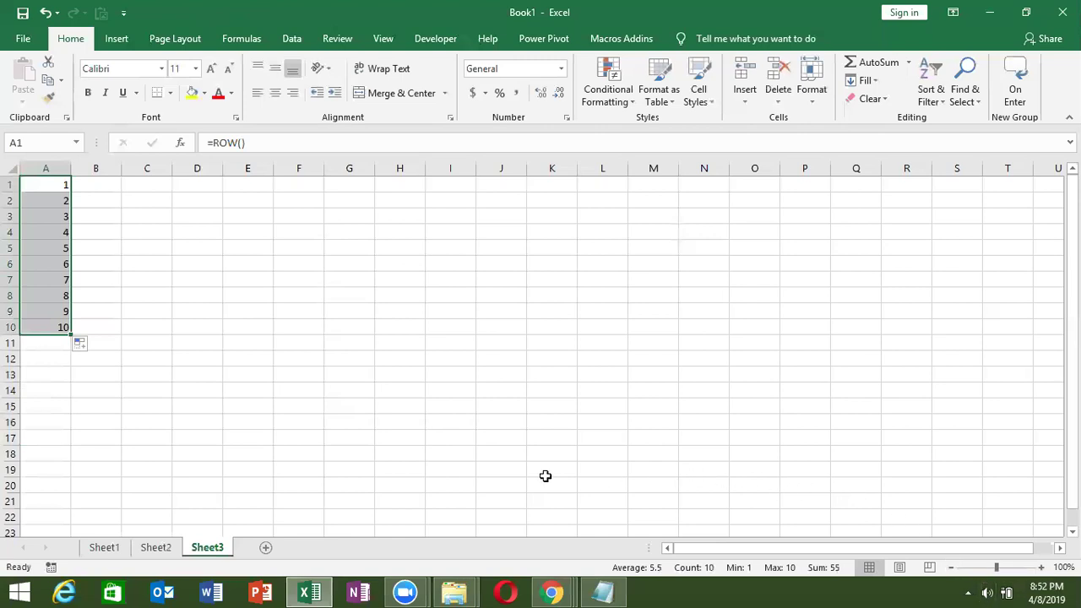
pyautogui.click(65, 326)
pyautogui.moveTo(72, 335); pyautogui.dragTo(141, 559)
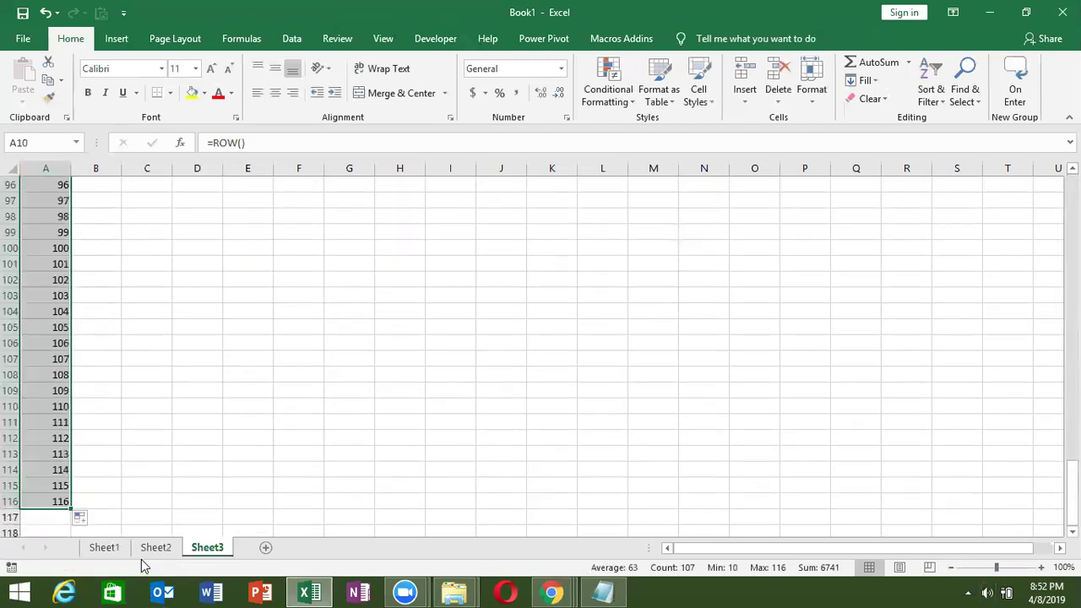
pyautogui.hotkey('ctrl', 'Home')
pyautogui.hotkey('ctrl', 'Down')
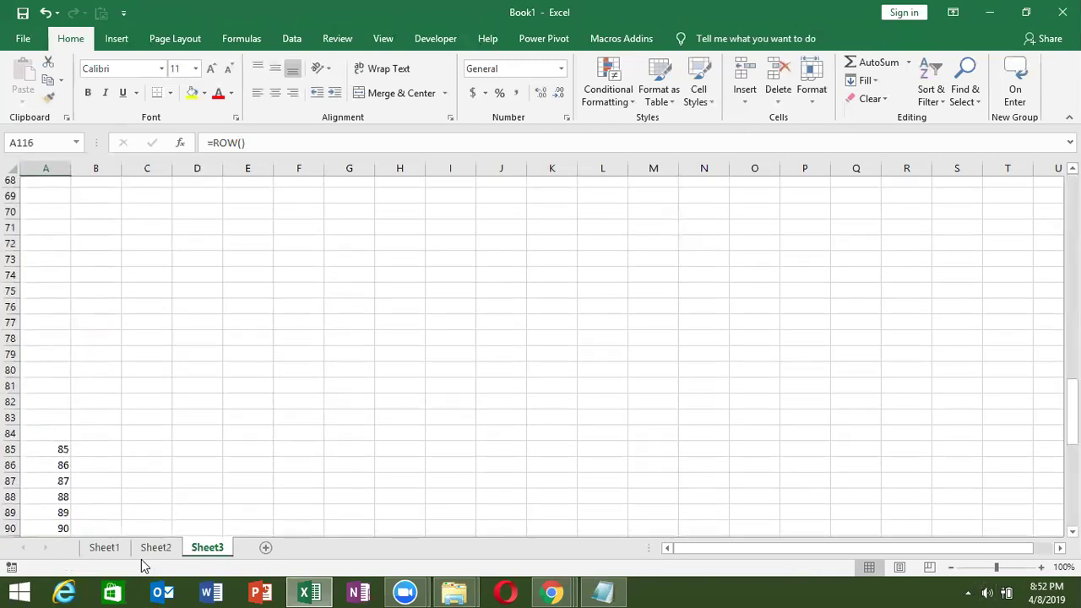
pyautogui.hotkey('ctrl', 'Up')
pyautogui.hotkey('ctrl', 'z')
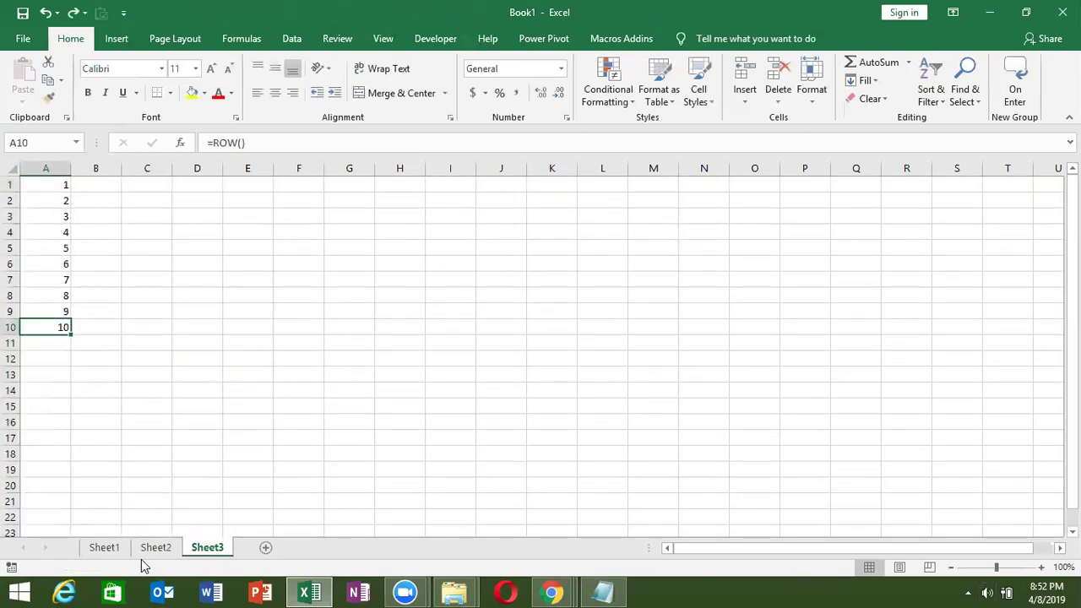
pyautogui.hotkey('ctrl', 'z')
# Type 1 and 2 in A1:A2 and fill the series down column A
pyautogui.write('1')
pyautogui.press('Return')
pyautogui.write('2')
pyautogui.press('Return')
pyautogui.press('Up')
pyautogui.press('Up')
pyautogui.hotkey('shift', 'Down')
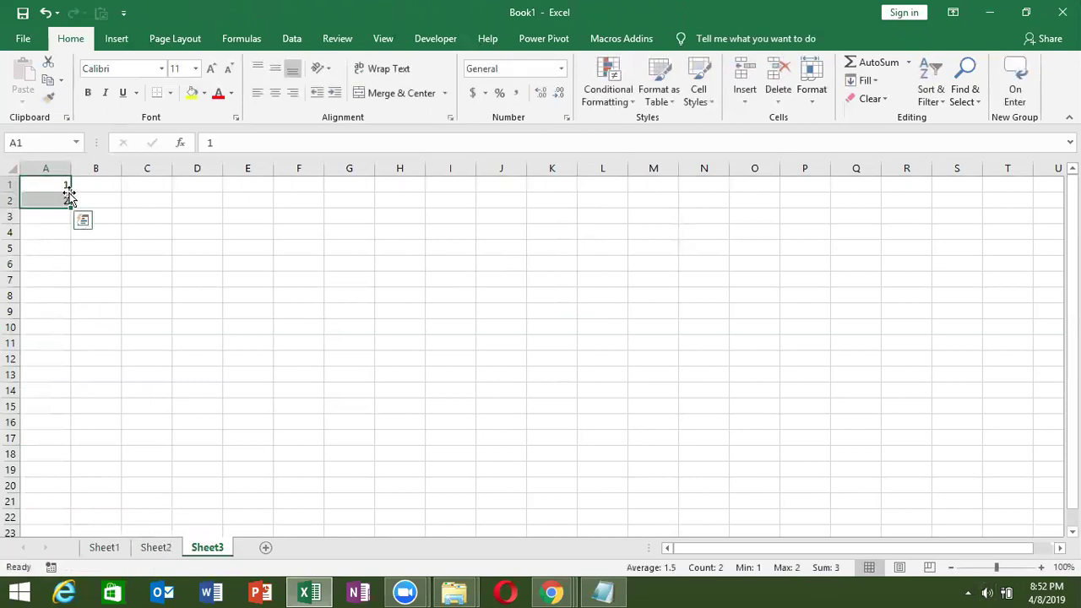
pyautogui.moveTo(70, 195); pyautogui.dragTo(120, 210)
pyautogui.hotkey('ctrl', 'z')
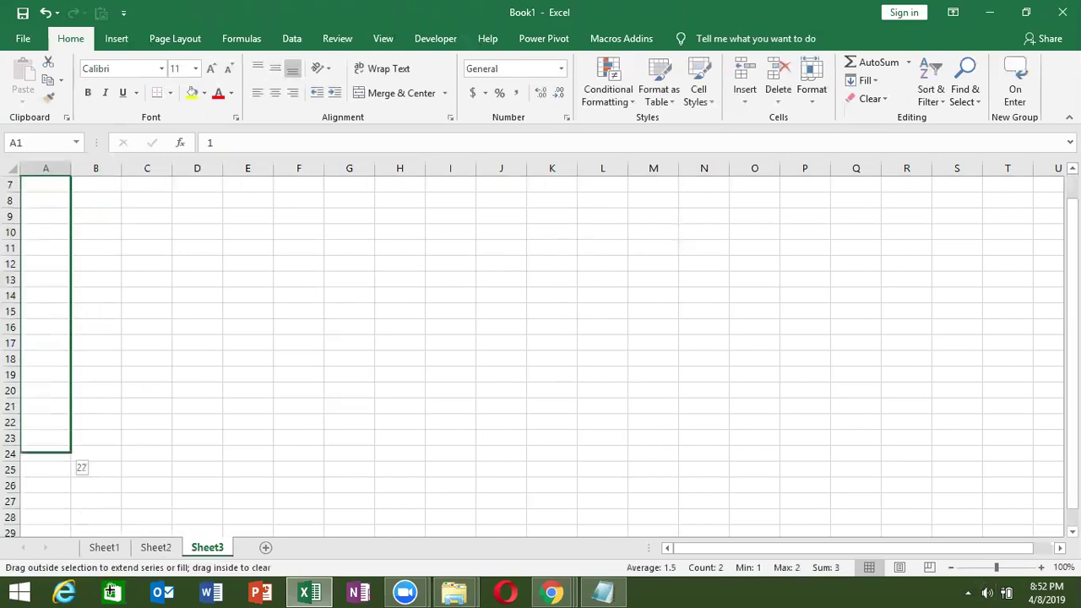
pyautogui.moveTo(69, 205); pyautogui.dragTo(133, 572)
# Delete rows 10–14 so the numbering jumps from 9 to 15
pyautogui.press('Down')
pyautogui.press('Down')
pyautogui.press('Down')
pyautogui.press('Down')
pyautogui.press('Down')
pyautogui.press('Down')
pyautogui.hotkey('shift', 'space')
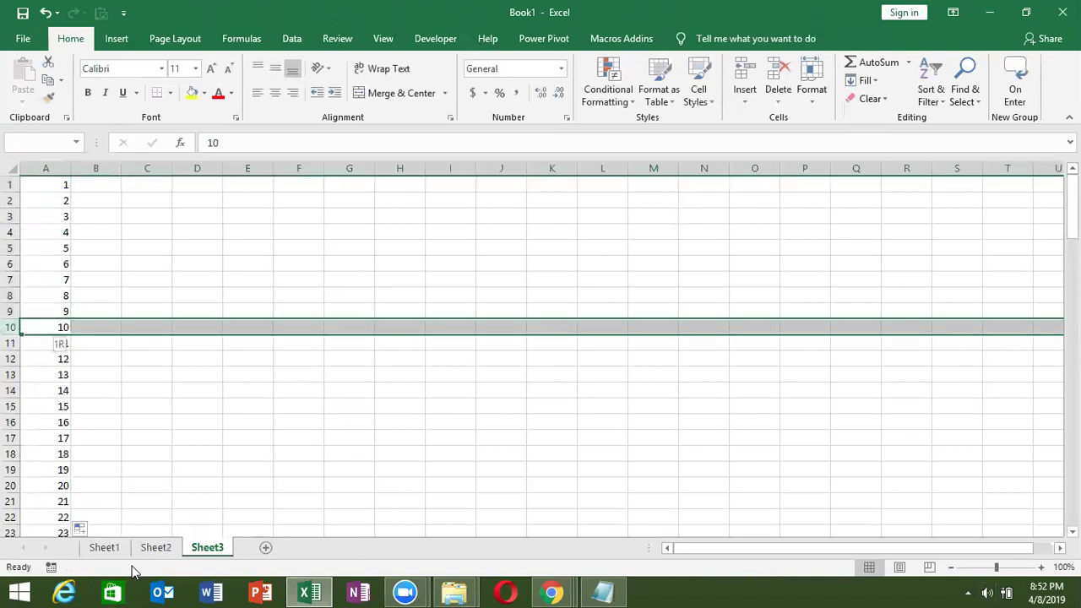
pyautogui.hotkey('shift', 'Down')
pyautogui.hotkey('shift', 'Down')
pyautogui.hotkey('shift', 'Down')
pyautogui.hotkey('shift', 'Down')
pyautogui.hotkey('ctrl', '-')
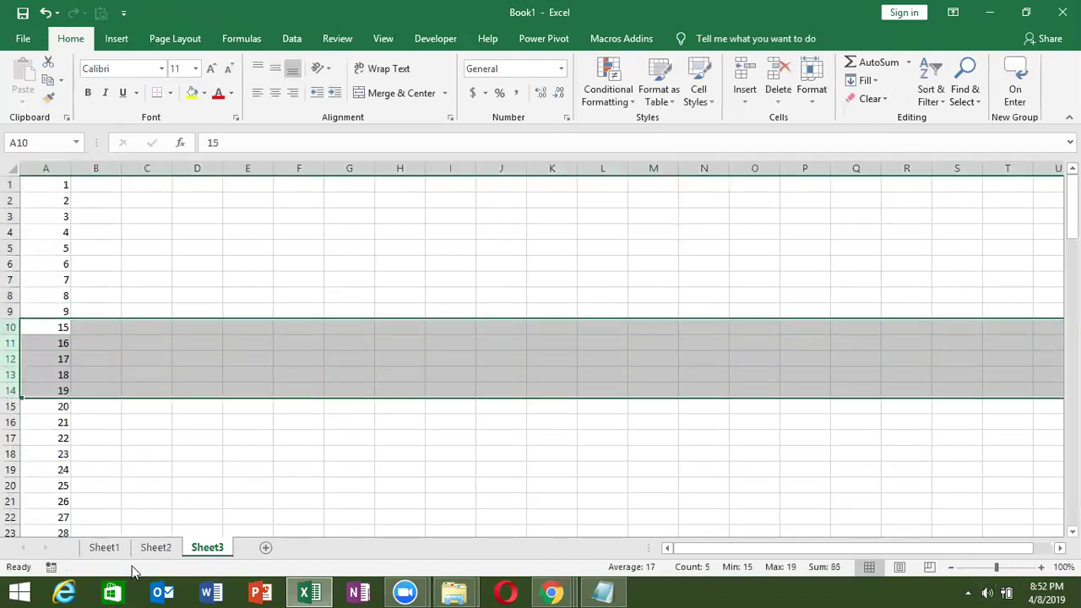
pyautogui.press('Up')
pyautogui.hotkey('shift', 'Down')
pyautogui.hotkey('ctrl', 'Home')
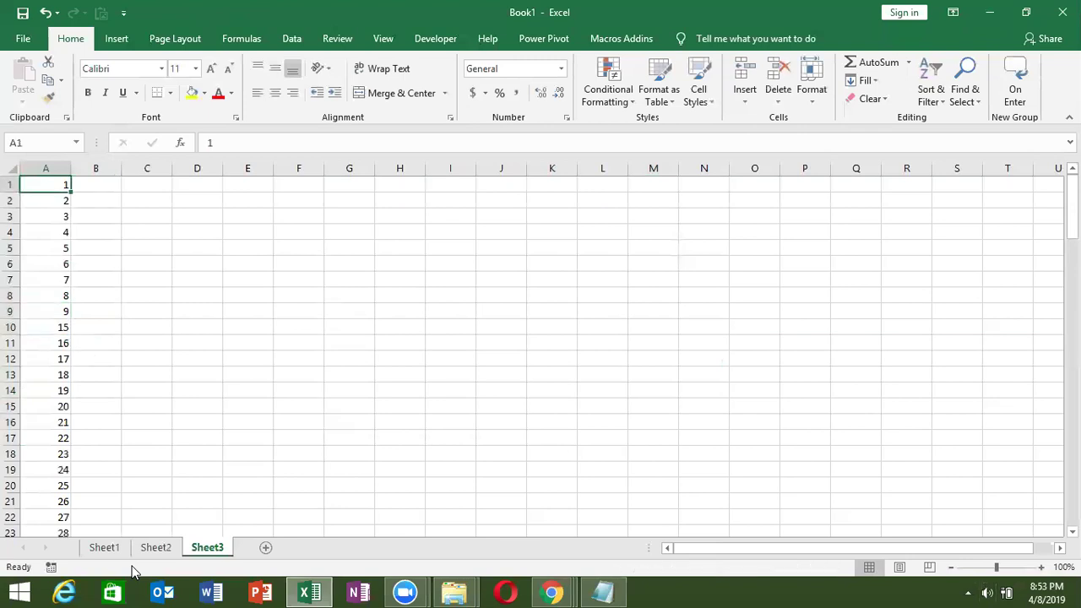
# Clear column A's numbers and fill =ROW() down from A1
pyautogui.hotkey('ctrl', 'shift', 'Down')
pyautogui.press('Delete')
pyautogui.hotkey('ctrl', 'Home')
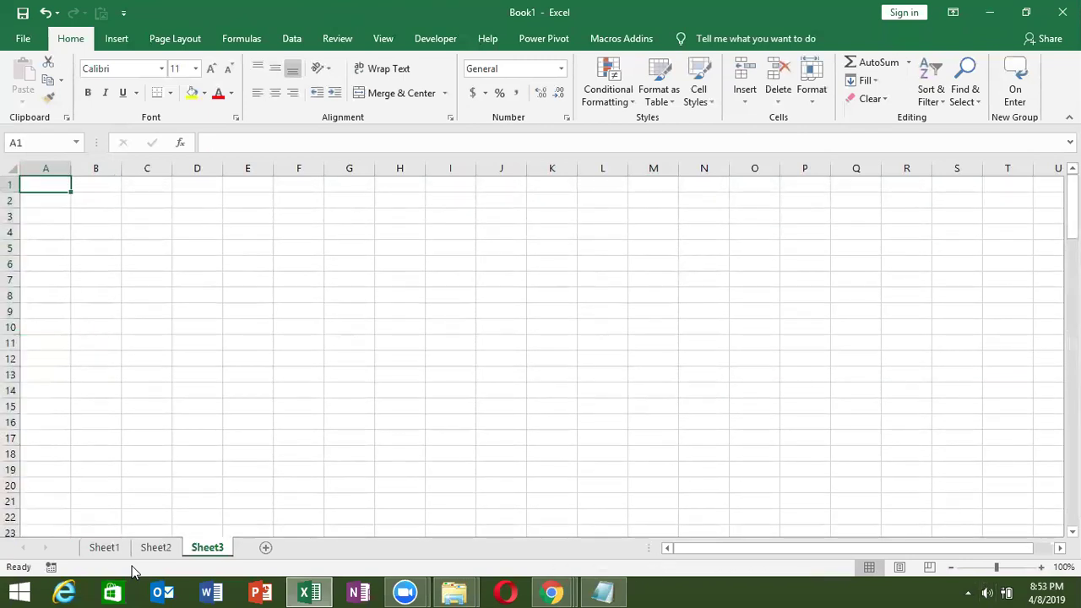
pyautogui.write('=row')
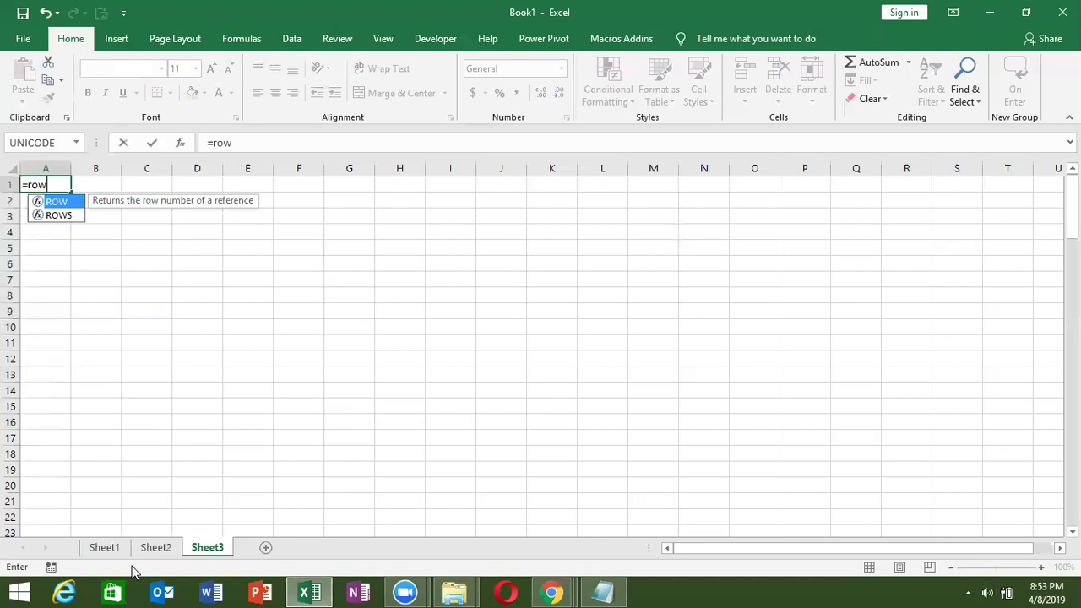
pyautogui.press('Tab')
pyautogui.write(')')
pyautogui.press('Return')
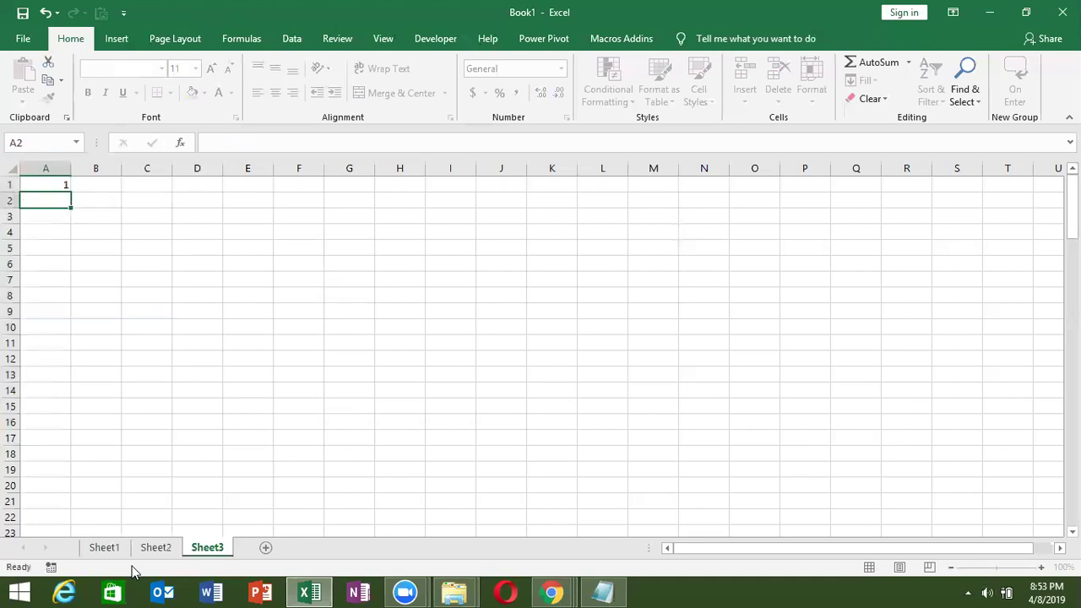
pyautogui.press('Up')
pyautogui.moveTo(71, 192)
pyautogui.mouseDown()
pyautogui.moveTo(93, 591)
pyautogui.moveTo(87, 559)
pyautogui.mouseUp()
# Delete rows 7–10 with Ctrl+minus, leaving the ROW numbering unbroken
pyautogui.scroll(13, 87, 559)
pyautogui.press('Down')
pyautogui.press('Down')
pyautogui.press('Down')
pyautogui.press('Down')
pyautogui.hotkey('shift', 'space')
pyautogui.hotkey('shift', 'Down')
pyautogui.hotkey('shift', 'Down')
pyautogui.hotkey('shift', 'Down')
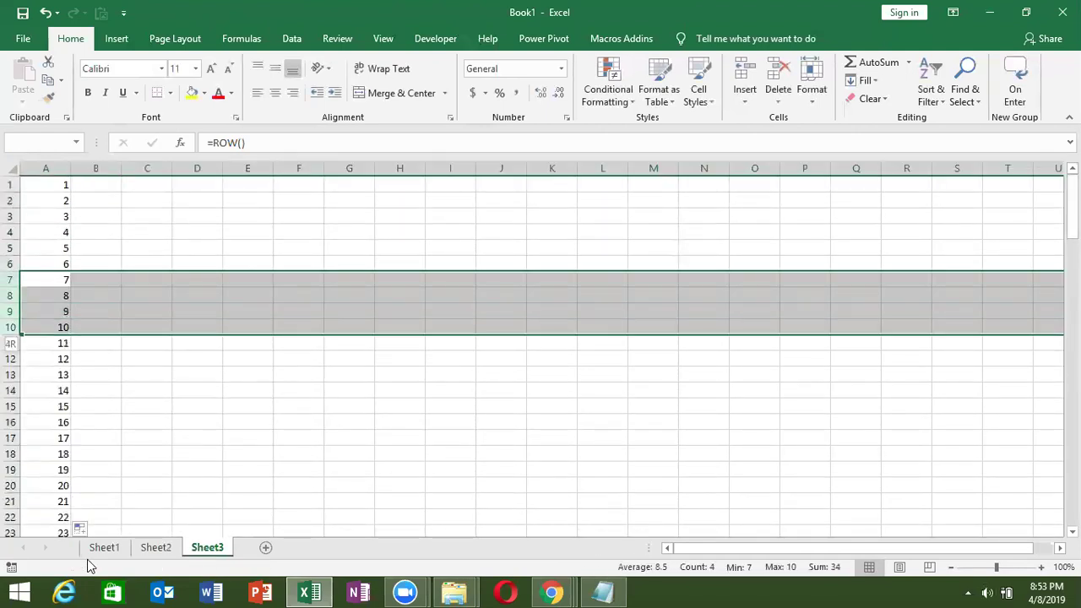
pyautogui.hotkey('ctrl', '-')
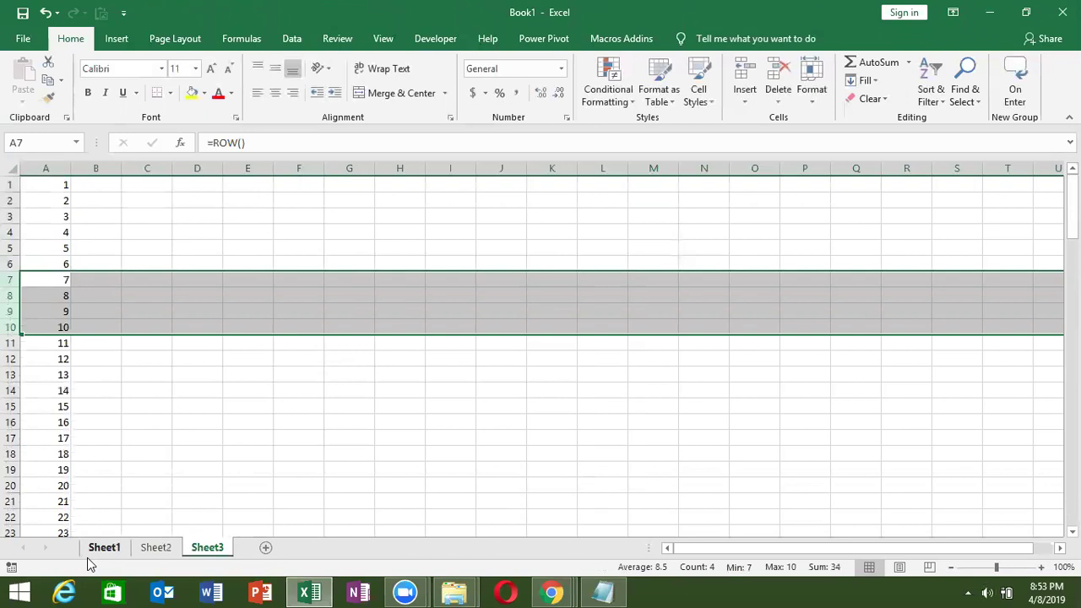
# Type the heading Sr in E5
pyautogui.hotkey('ctrl', 'Home')
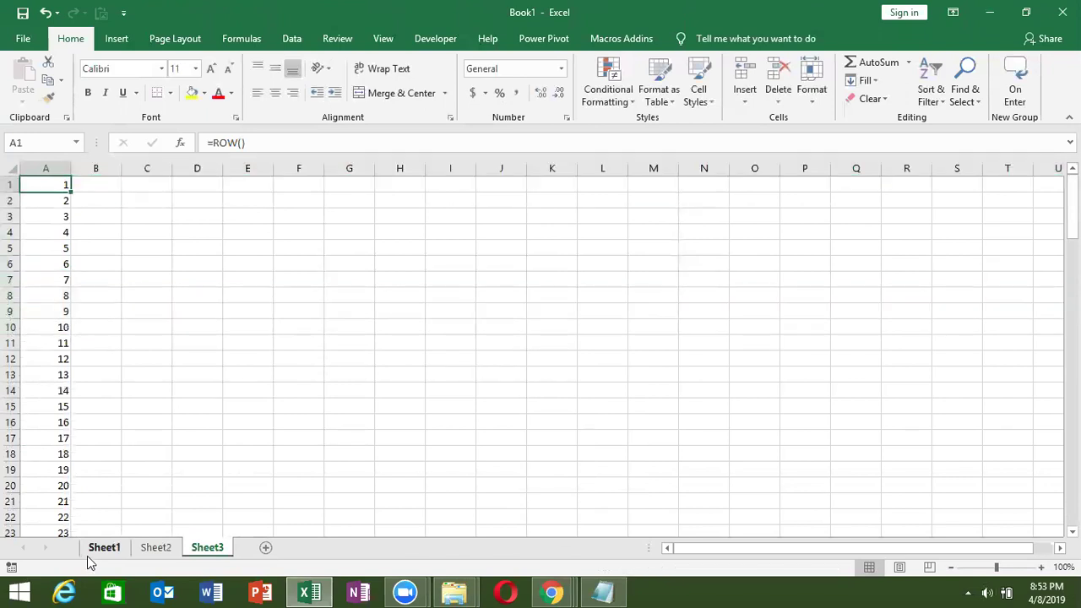
pyautogui.press('Right')
pyautogui.press('Right')
pyautogui.press('Right')
pyautogui.press('Right')
pyautogui.press('Right')
pyautogui.press('Down')
pyautogui.press('Down')
pyautogui.press('Down')
pyautogui.press('Down')
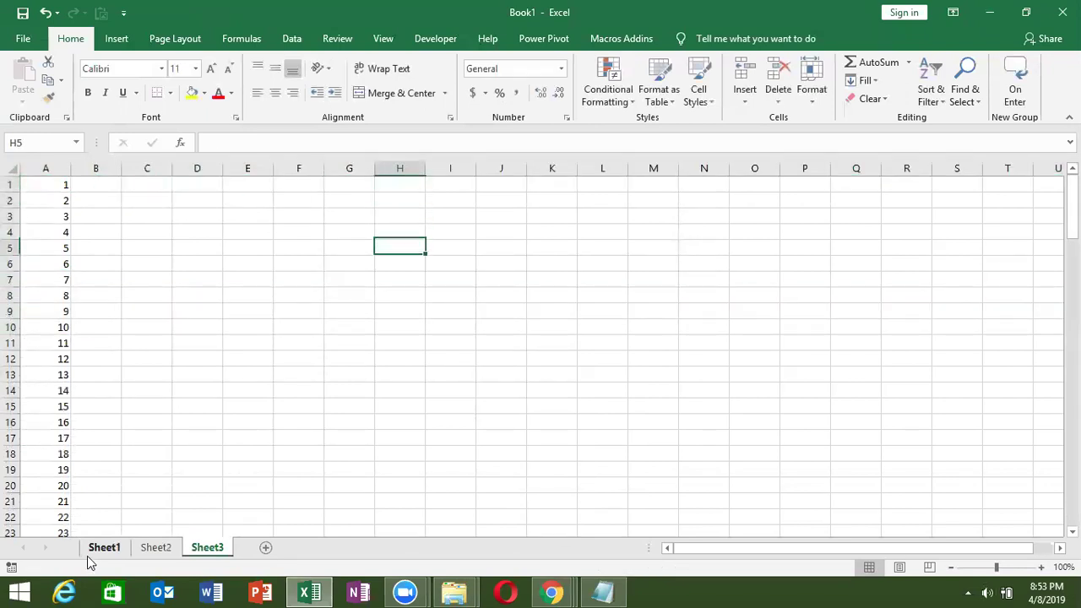
pyautogui.press('Left')
pyautogui.press('Left')
pyautogui.press('Left')
pyautogui.write('Sr')
pyautogui.press('Return')
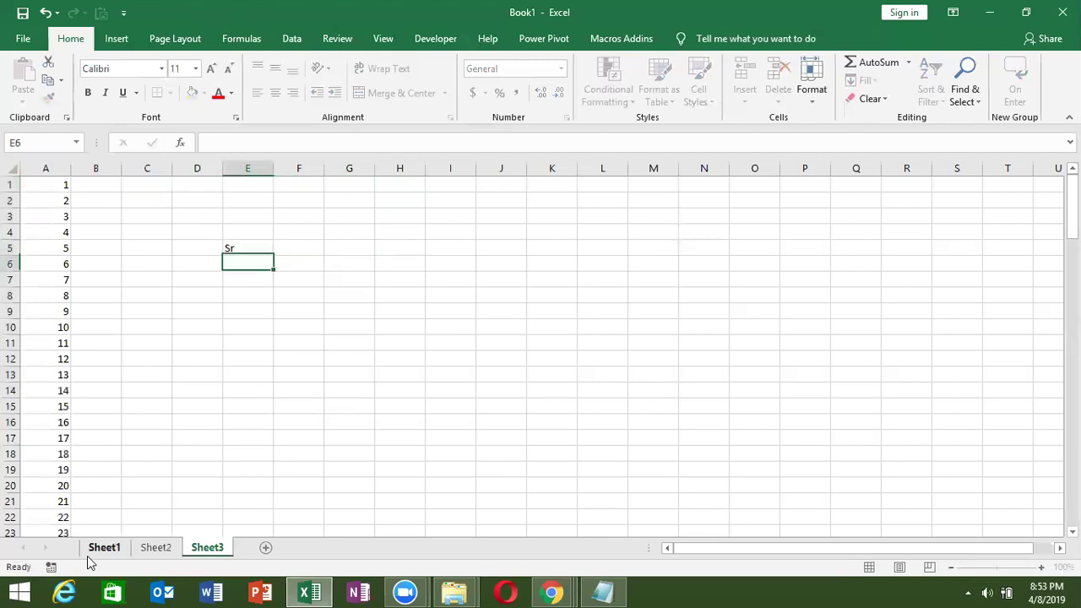
# Enter =ROW() in E6
pyautogui.write('=row')
pyautogui.press('Tab')
pyautogui.write(')')
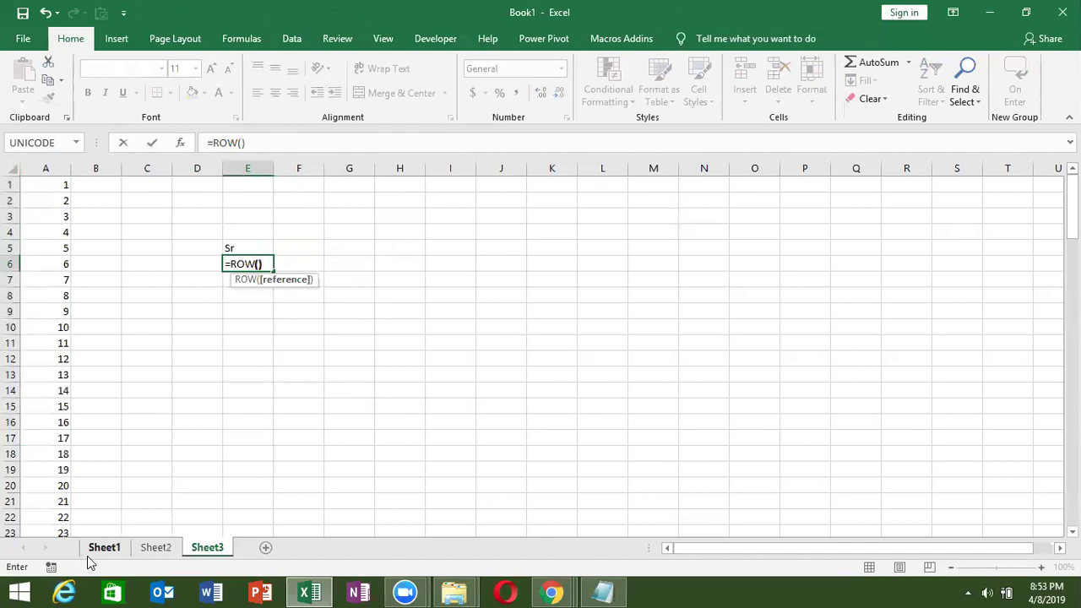
pyautogui.press('Return')
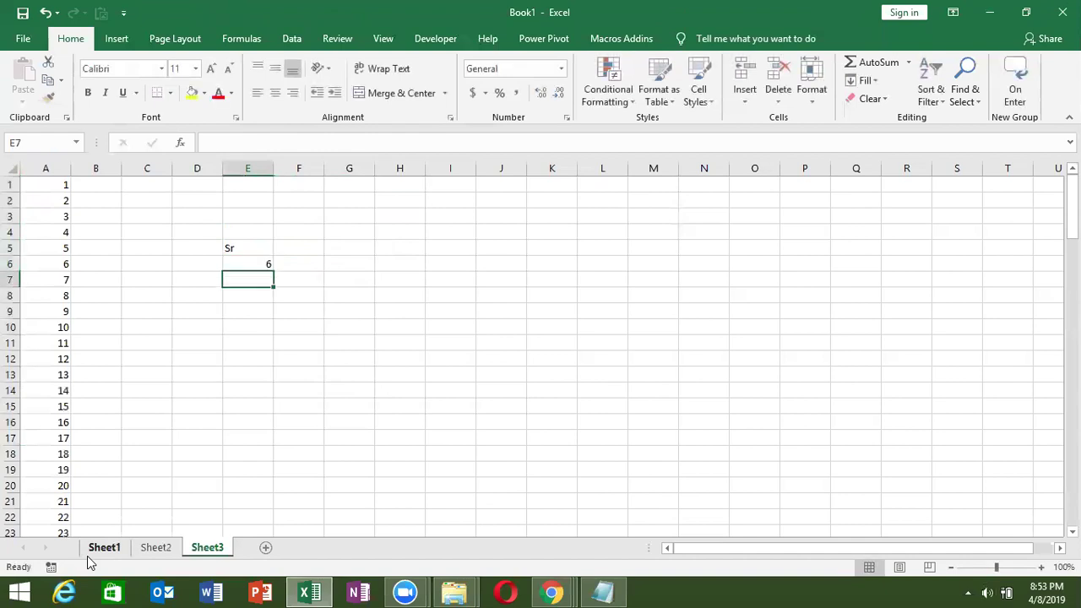
pyautogui.press('Up')
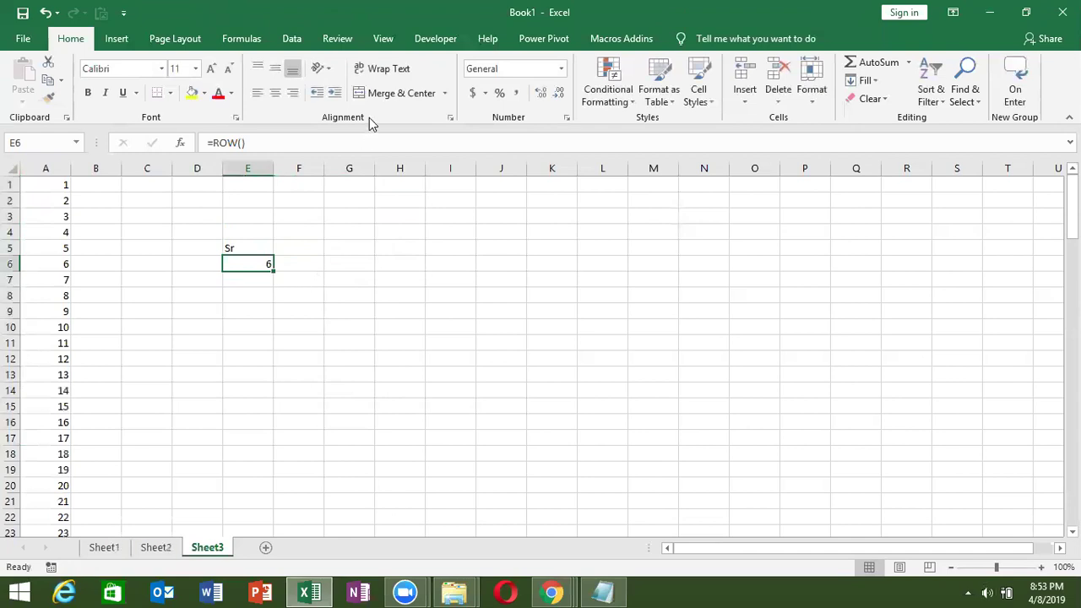
# Edit E6's formula to =ROW()-1, then to =ROW()-5 so it returns 1
pyautogui.click(324, 143)
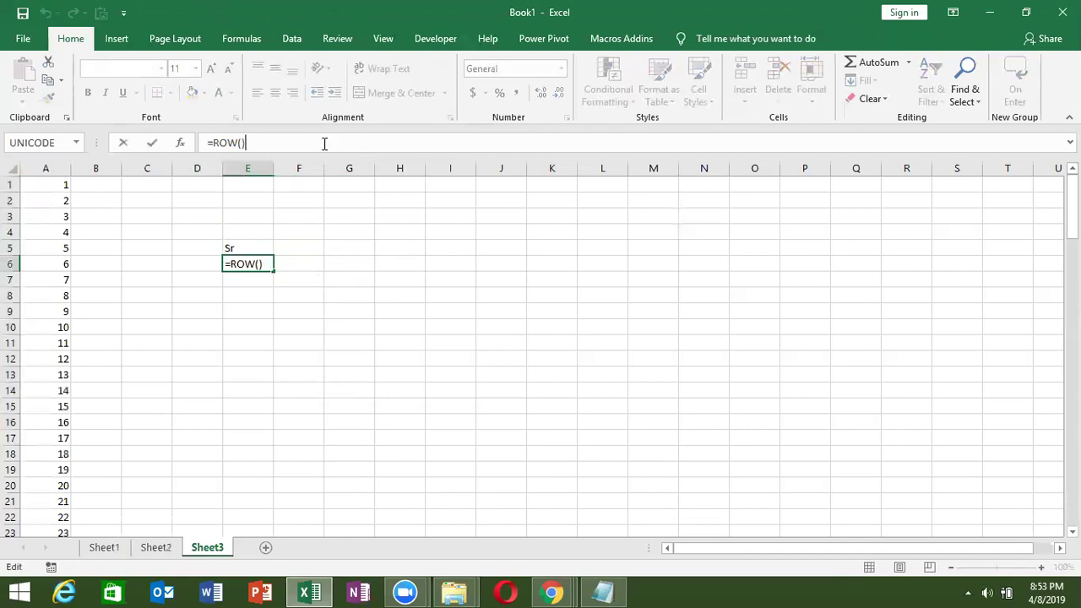
pyautogui.write('-1')
pyautogui.press('Return')
pyautogui.press('Up')
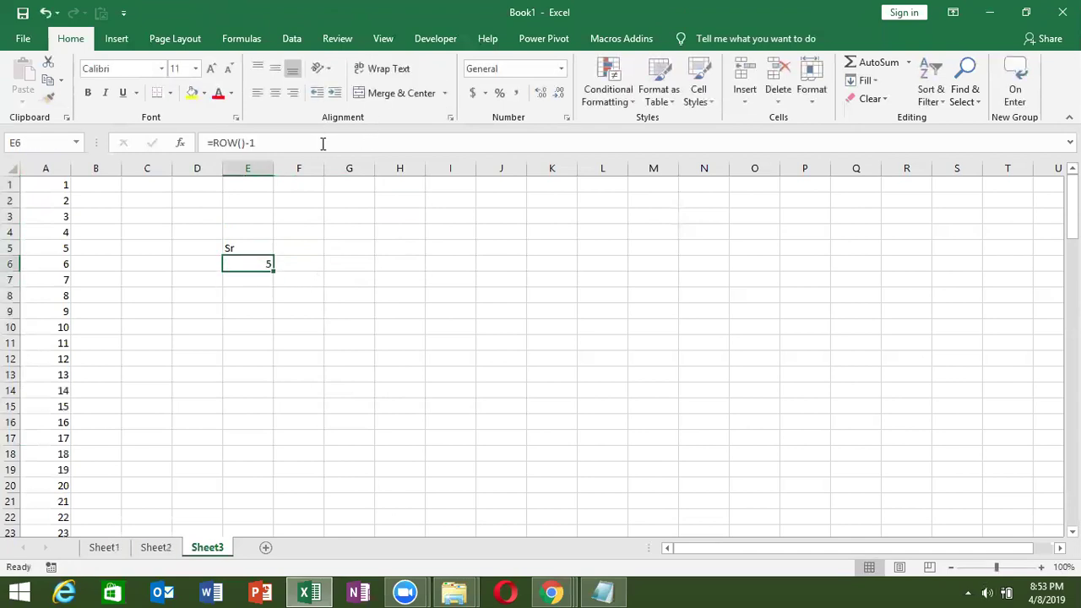
pyautogui.click(321, 143)
pyautogui.press('BackSpace')
pyautogui.write('5')
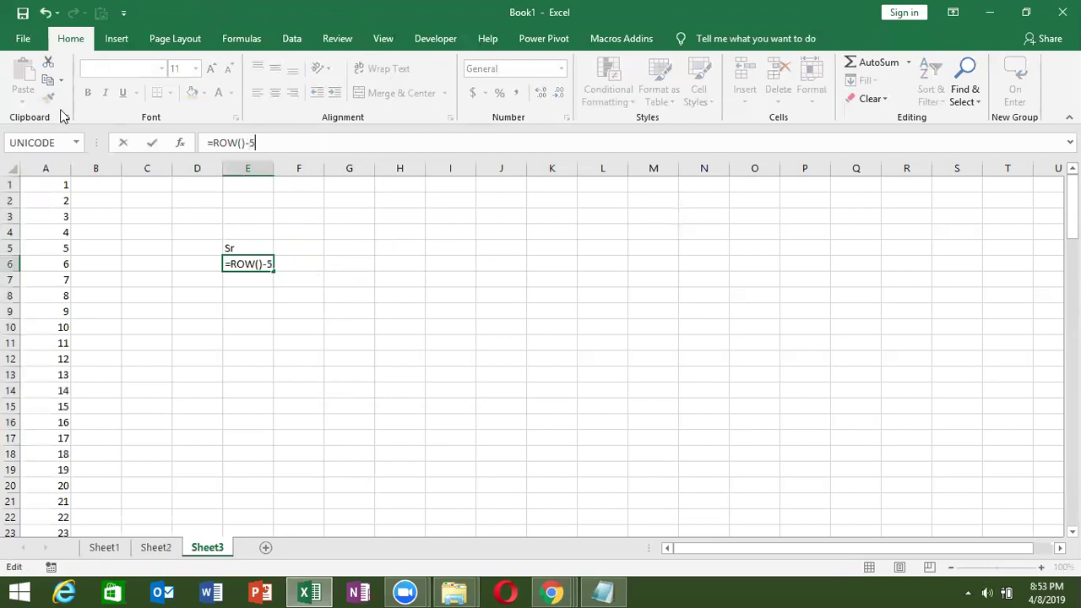
pyautogui.press('Return')
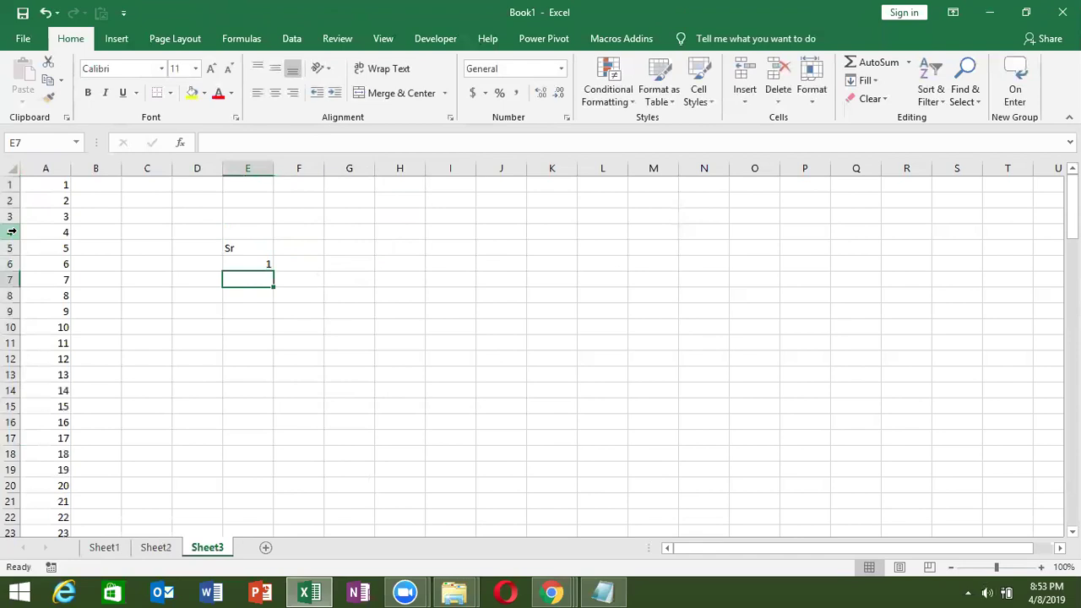
pyautogui.click(250, 266)
# Fill E6's =ROW()-5 formula down to E28 so Sr counts 1 to 23
pyautogui.moveTo(273, 272); pyautogui.dragTo(271, 526)
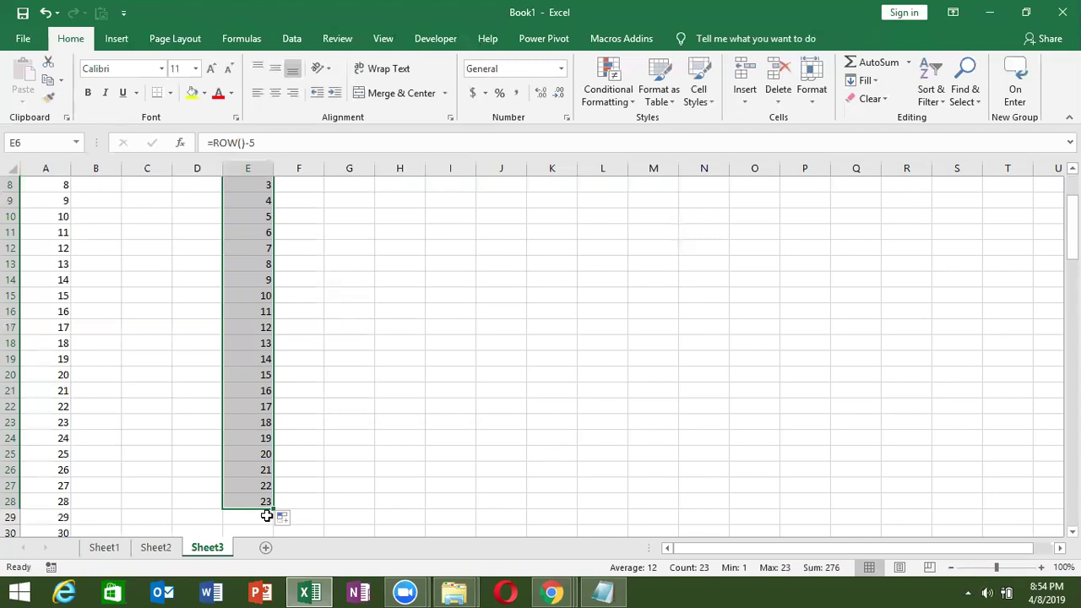
pyautogui.scroll(3, 316, 434)
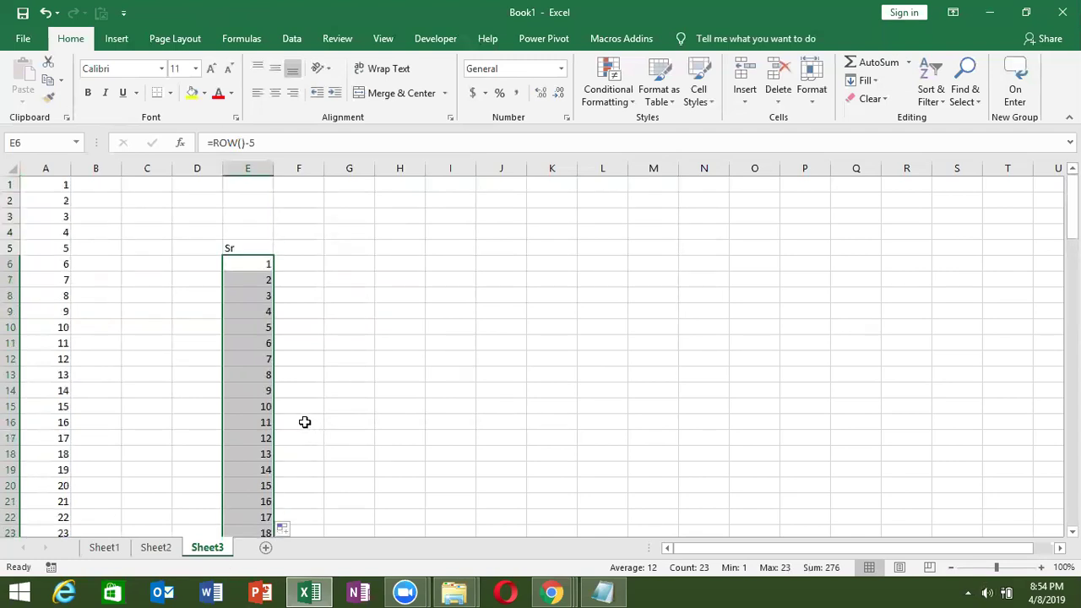
pyautogui.scroll(-1, 298, 422)
pyautogui.scroll(-1, 299, 422)
pyautogui.scroll(1, 287, 425)
# Switch to Sheet2, then open the CF workbook from the recent files list
pyautogui.click(155, 548)
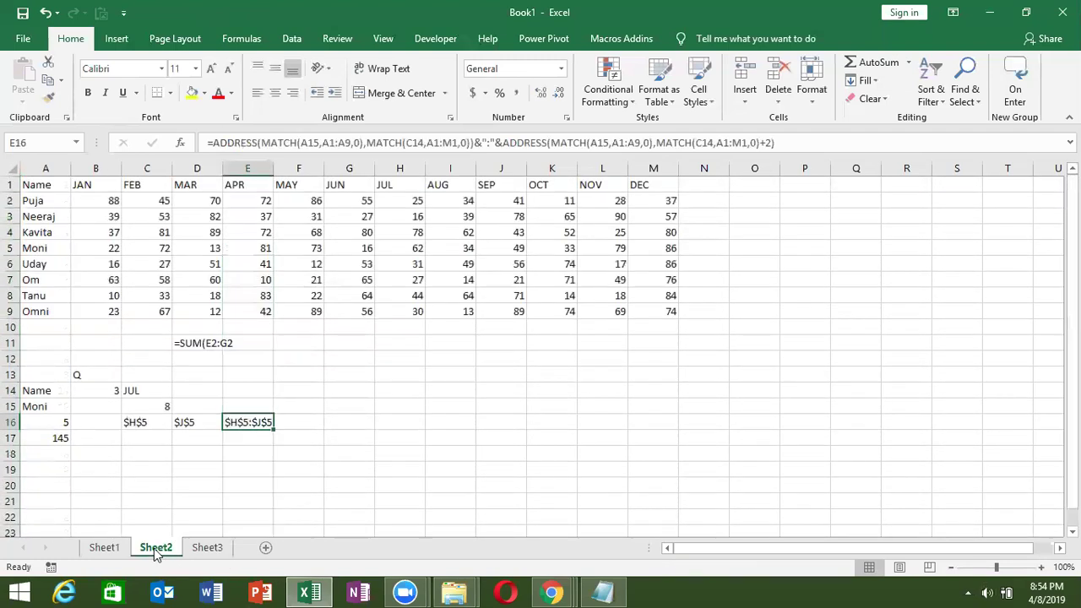
pyautogui.click(118, 548)
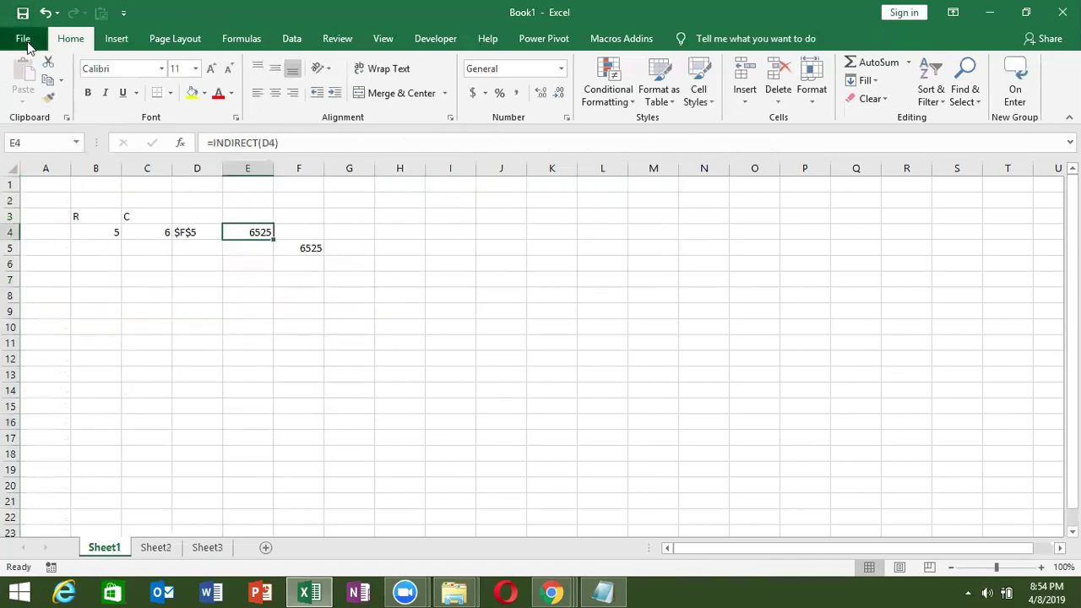
pyautogui.click(23, 38)
pyautogui.click(46, 139)
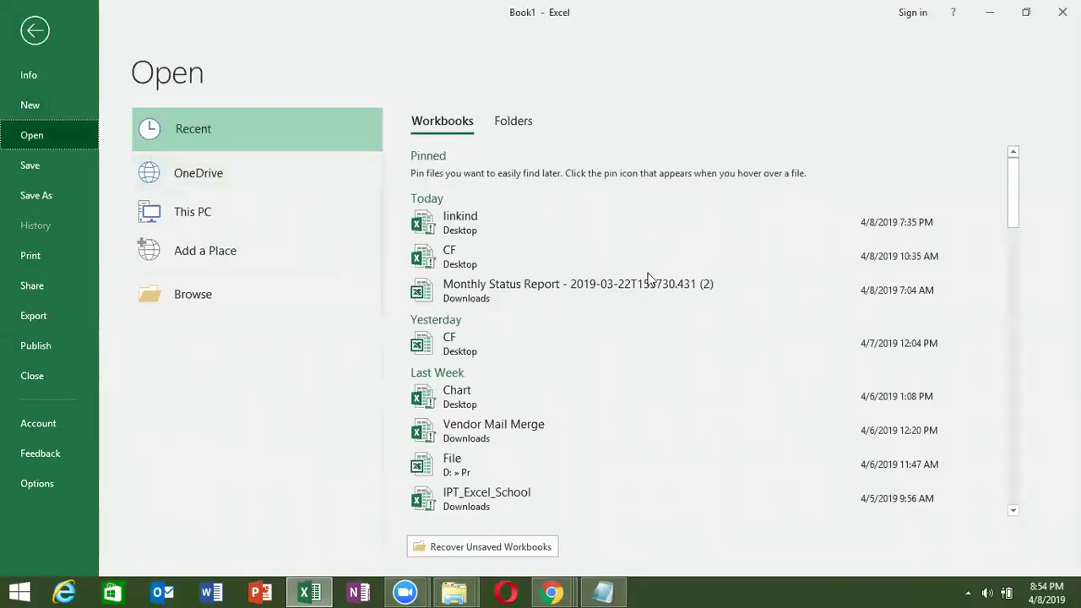
pyautogui.click(498, 335)
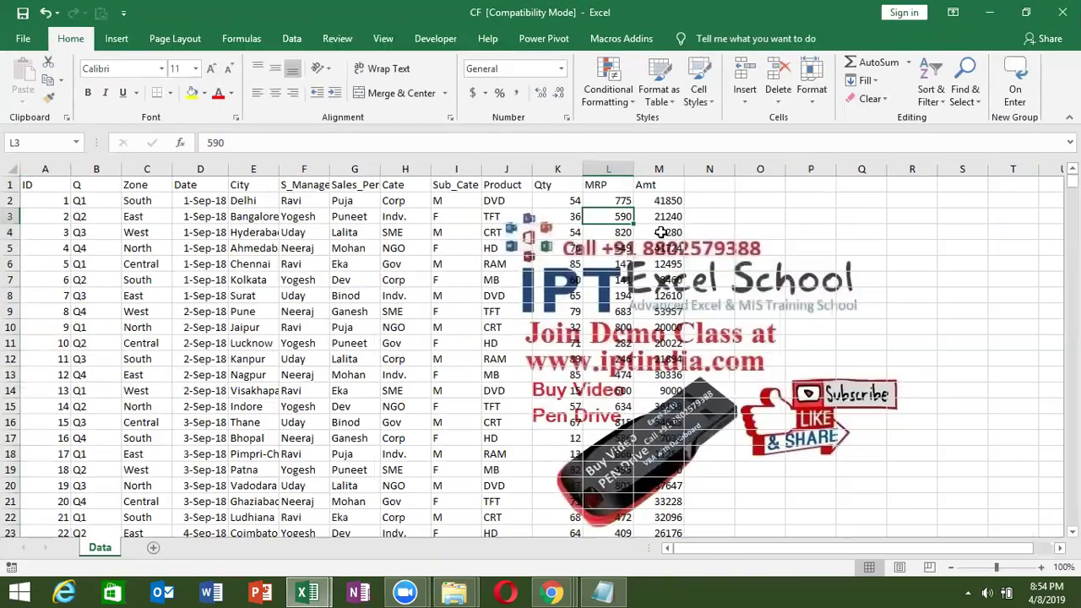
# Enter =ROW()-1 in N2 and fill it down column N
pyautogui.click(663, 246)
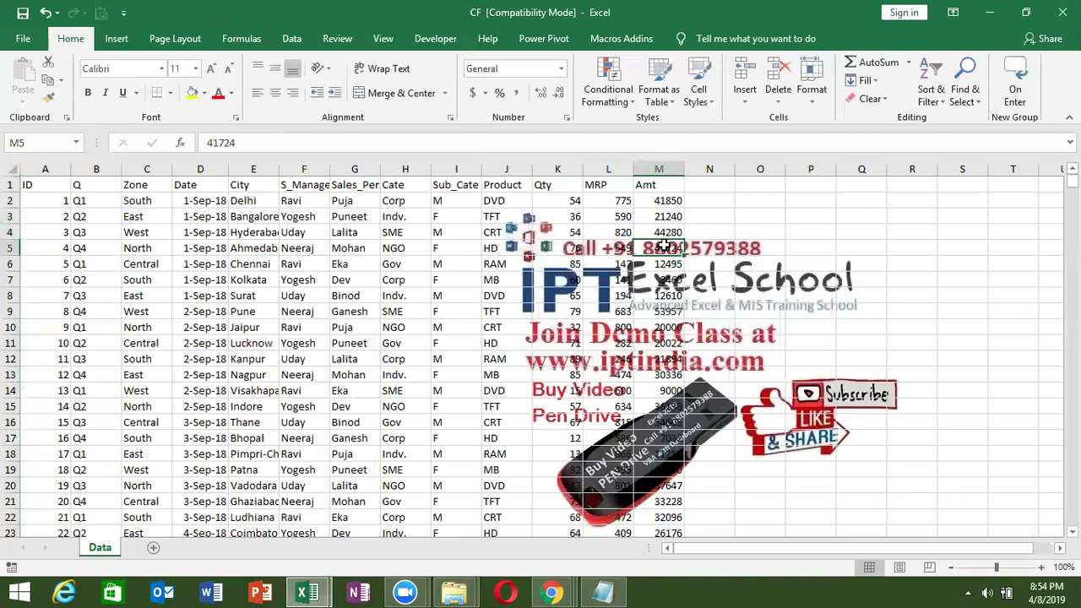
pyautogui.click(714, 198)
pyautogui.write('=')
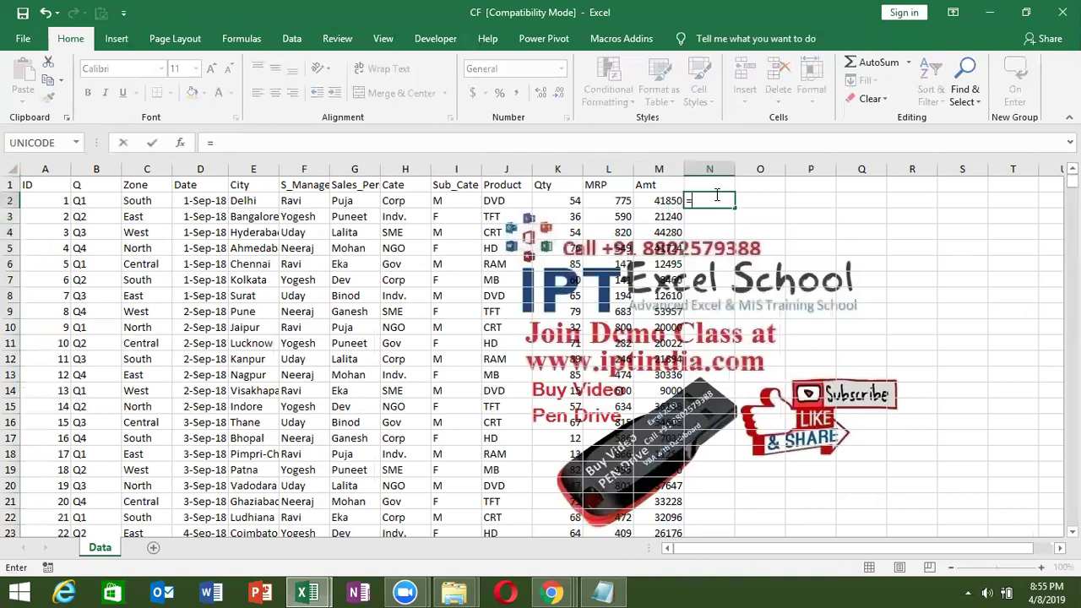
pyautogui.write('row')
pyautogui.press('Tab')
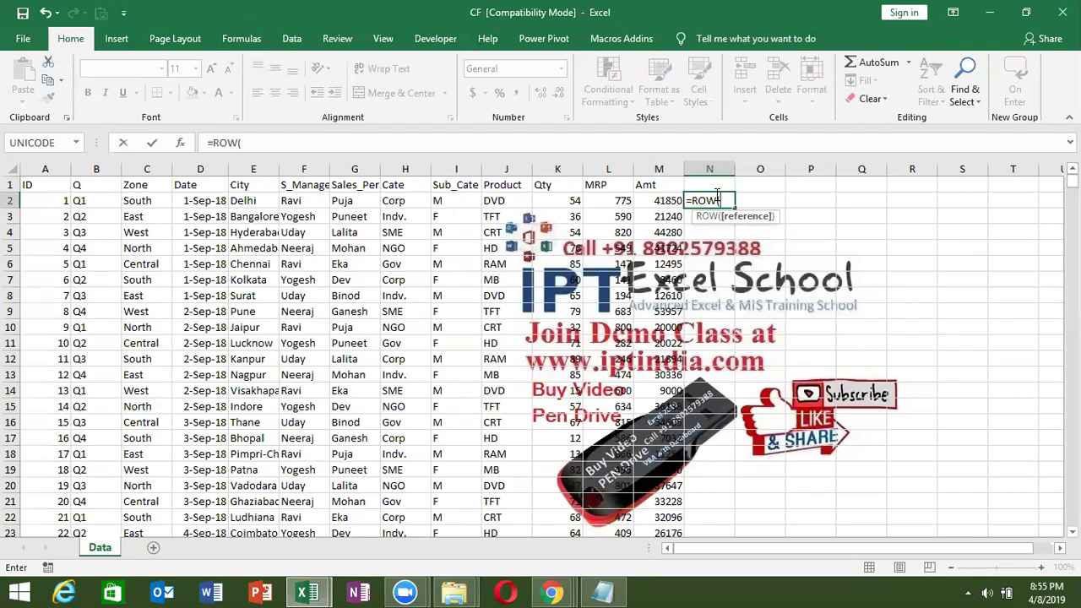
pyautogui.write(')')
pyautogui.press('Return')
pyautogui.click(716, 200)
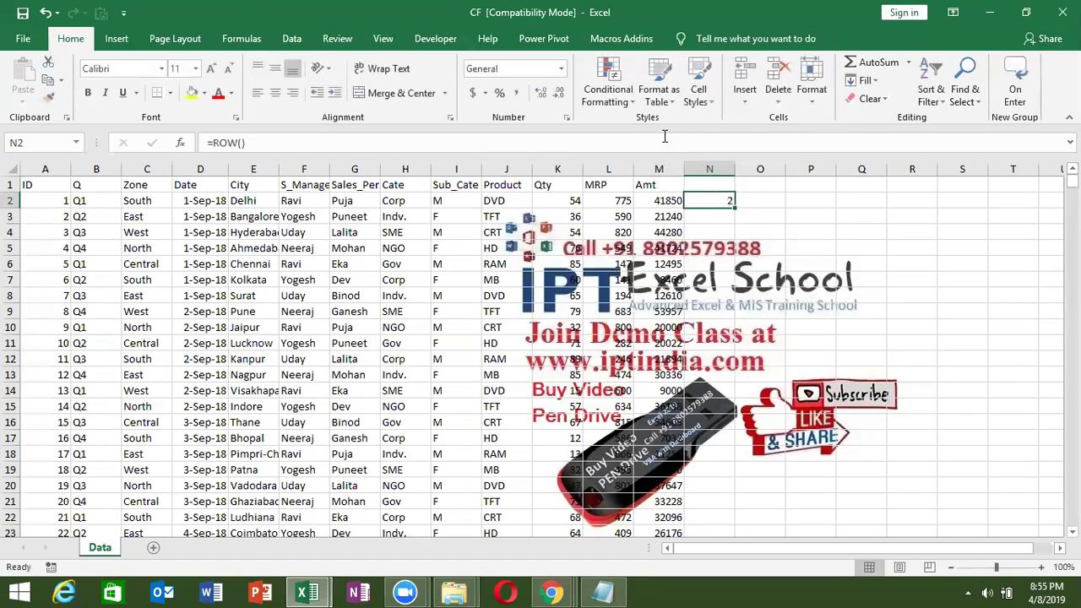
pyautogui.press('F2')
pyautogui.write('-1')
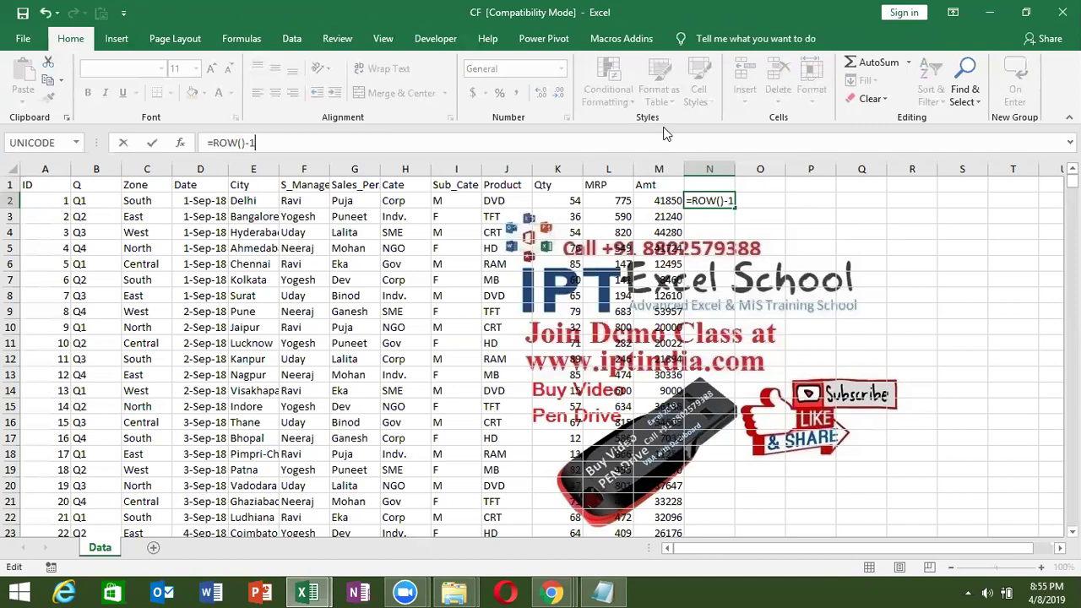
pyautogui.press('Return')
pyautogui.click(721, 203)
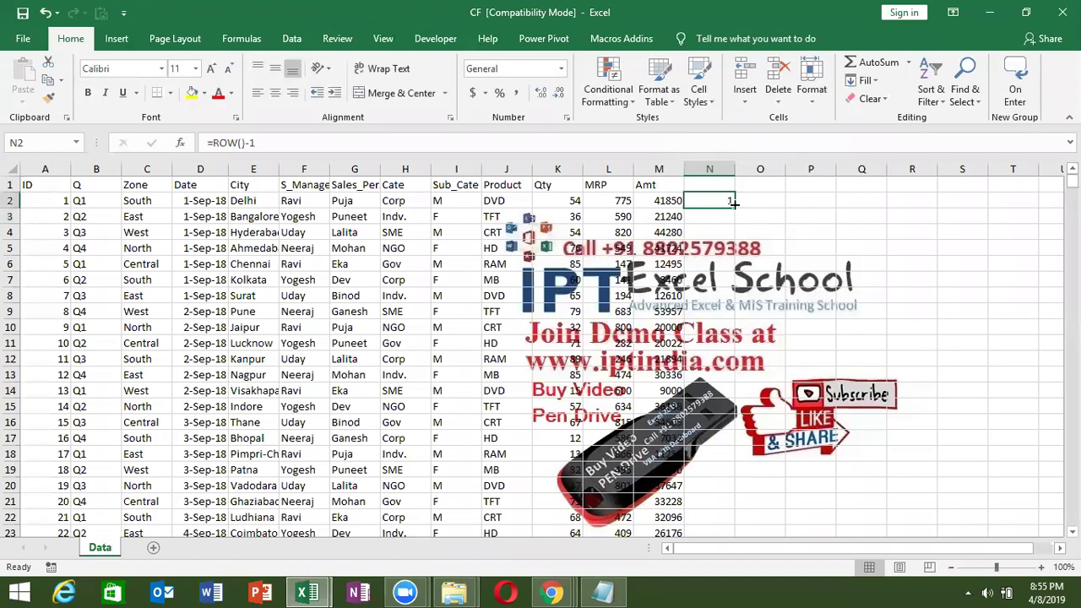
pyautogui.doubleClick(734, 203)
# Change N2 to =MOD(ROW()-1,3) and fill it down, cycling 1, 2, 0
pyautogui.click(724, 205)
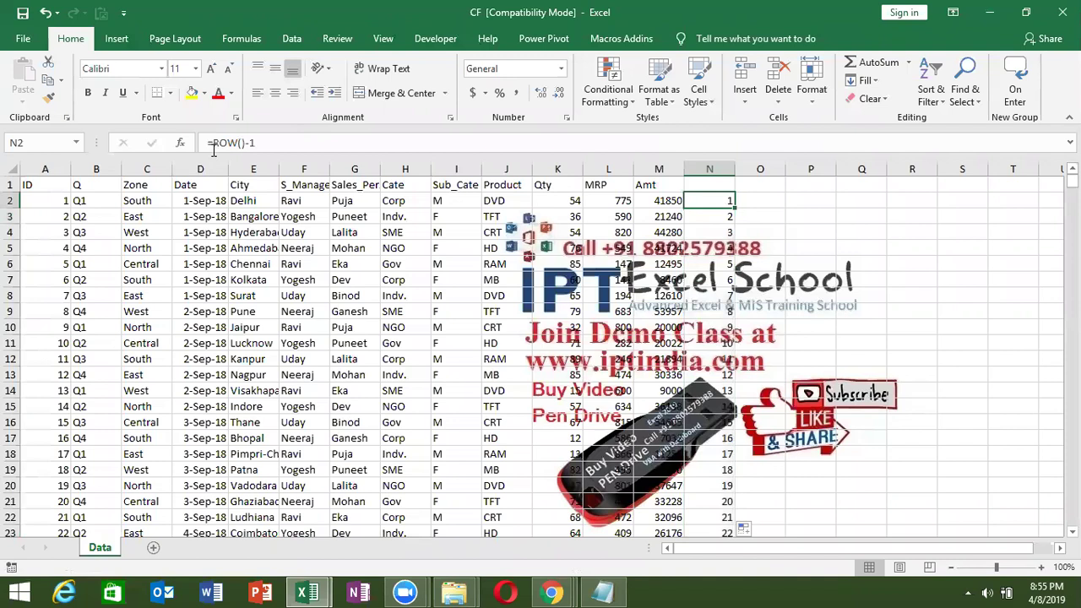
pyautogui.click(268, 144)
pyautogui.write('mod(')
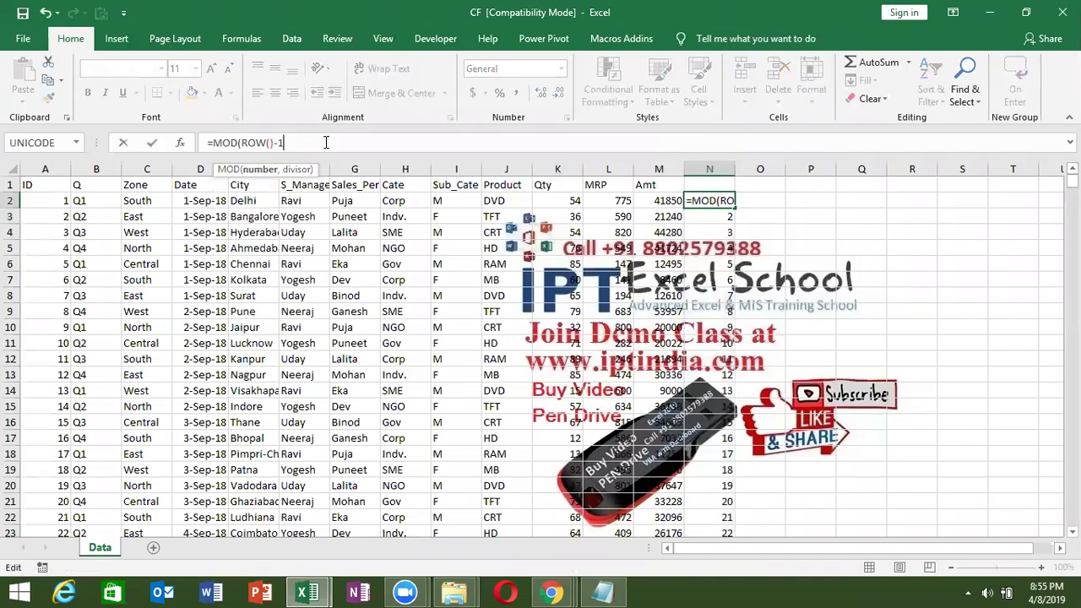
pyautogui.write(',3)')
pyautogui.press('Return')
pyautogui.press('Up')
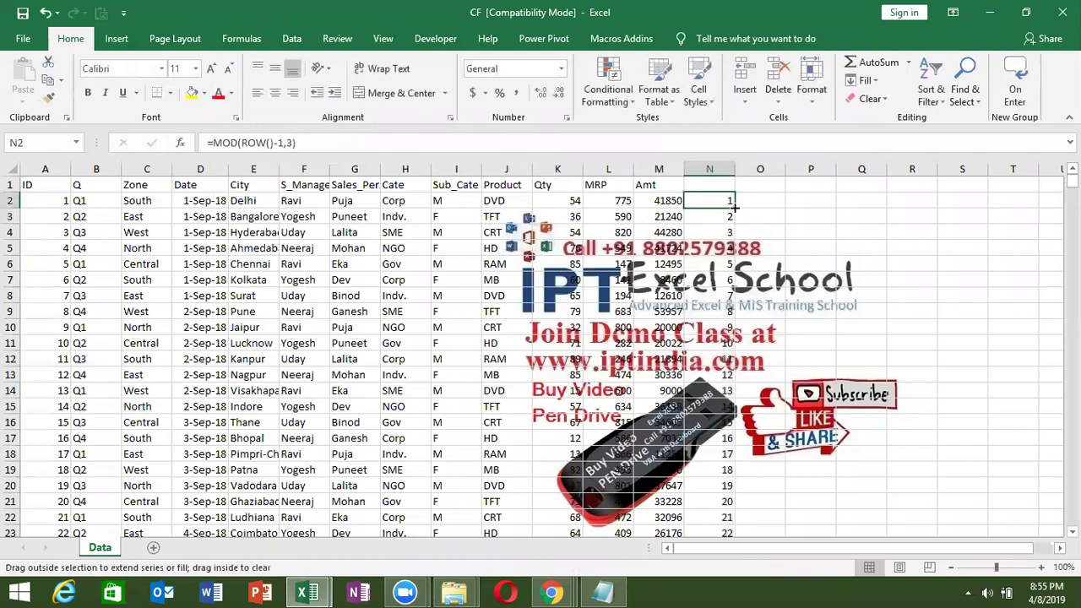
pyautogui.doubleClick(733, 207)
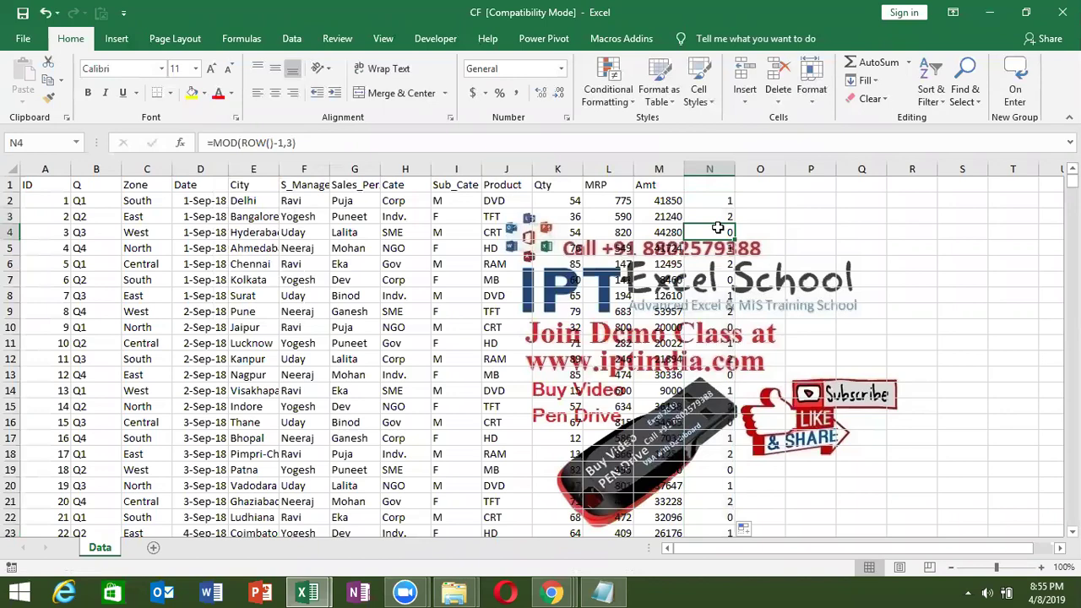
pyautogui.scroll(-1, 763, 207)
pyautogui.scroll(1, 764, 207)
# Turn on header filters and show only rows with 0 in column N
pyautogui.click(714, 191)
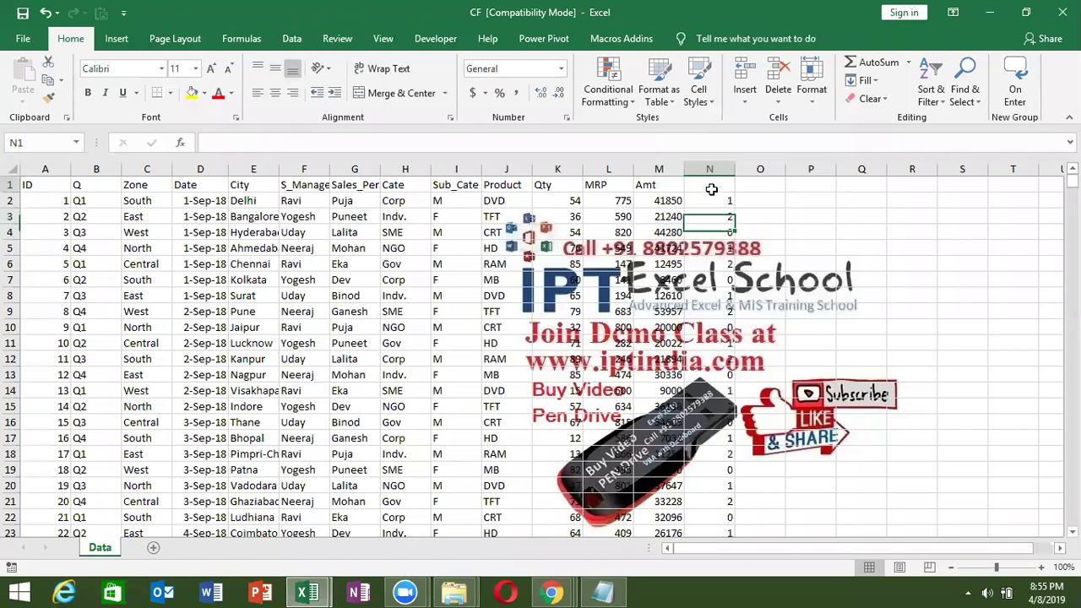
pyautogui.hotkey('ctrl', 'shift', 'l')
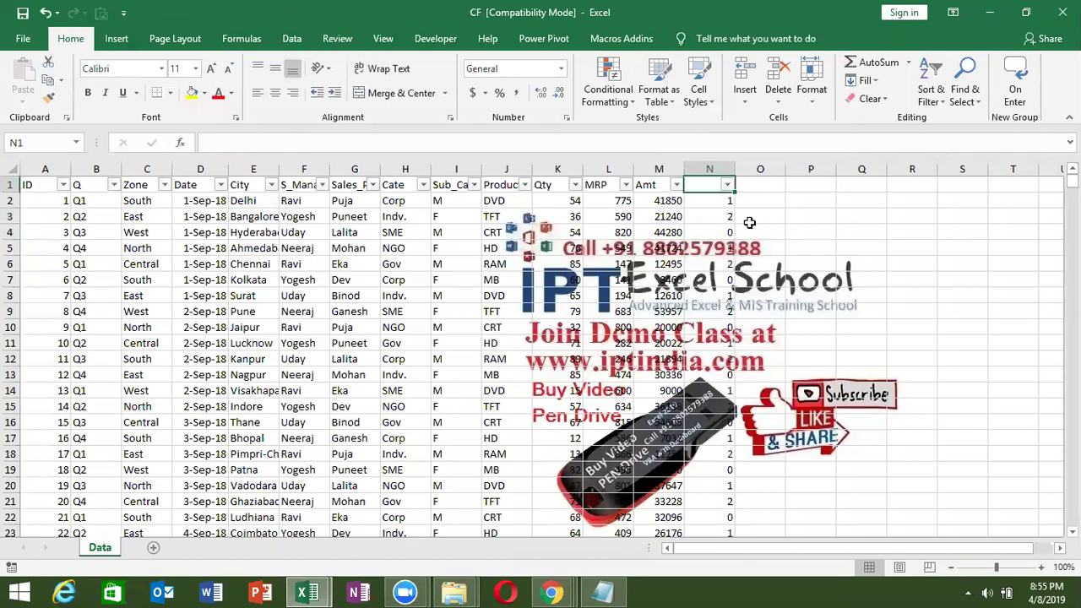
pyautogui.hotkey('alt', 'Down')
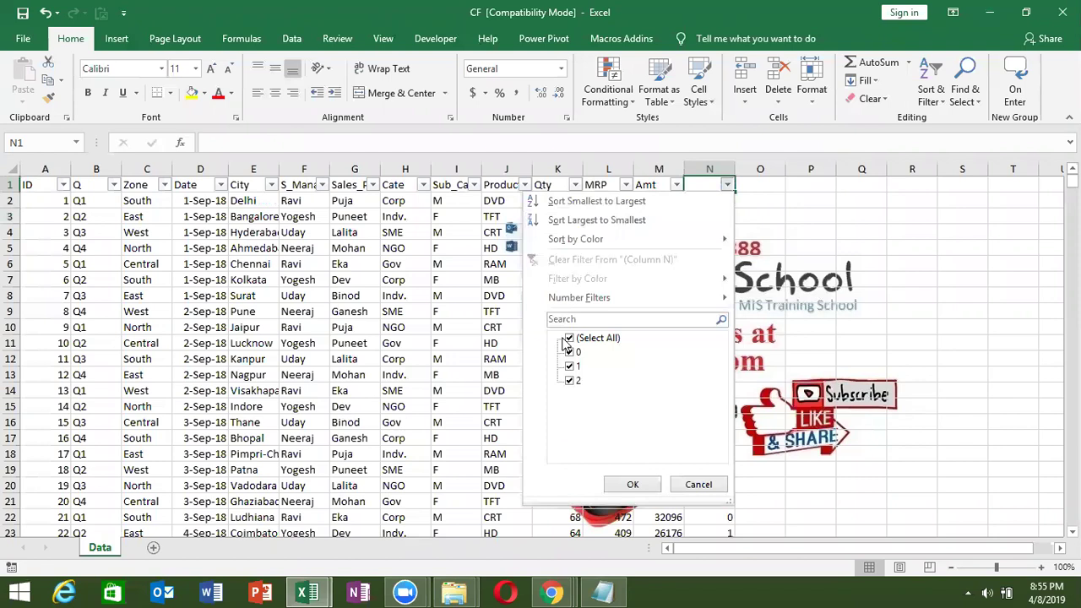
pyautogui.click(569, 338)
pyautogui.click(571, 352)
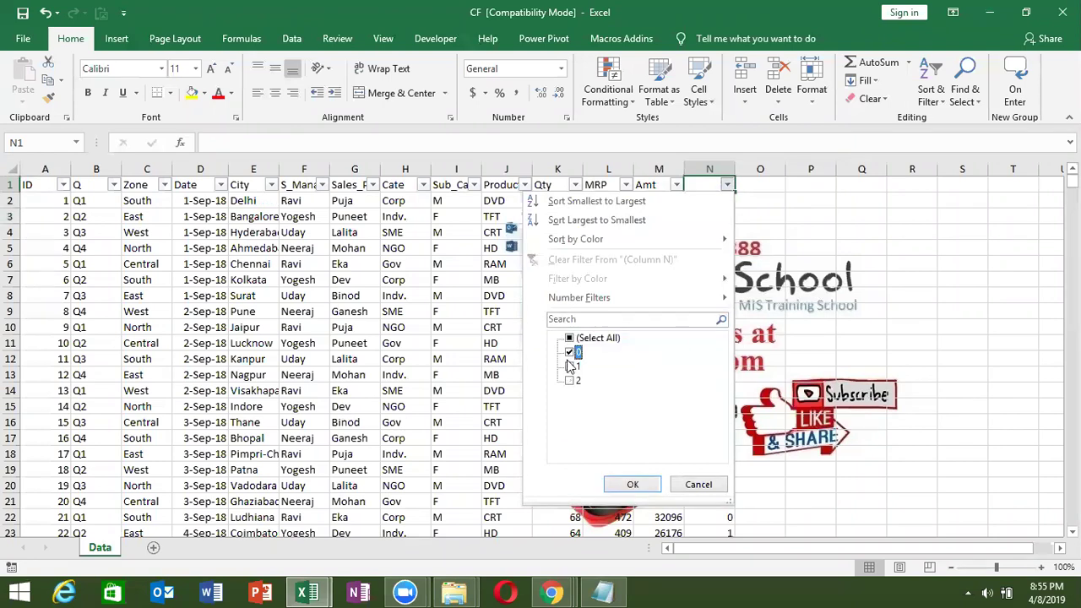
pyautogui.click(615, 486)
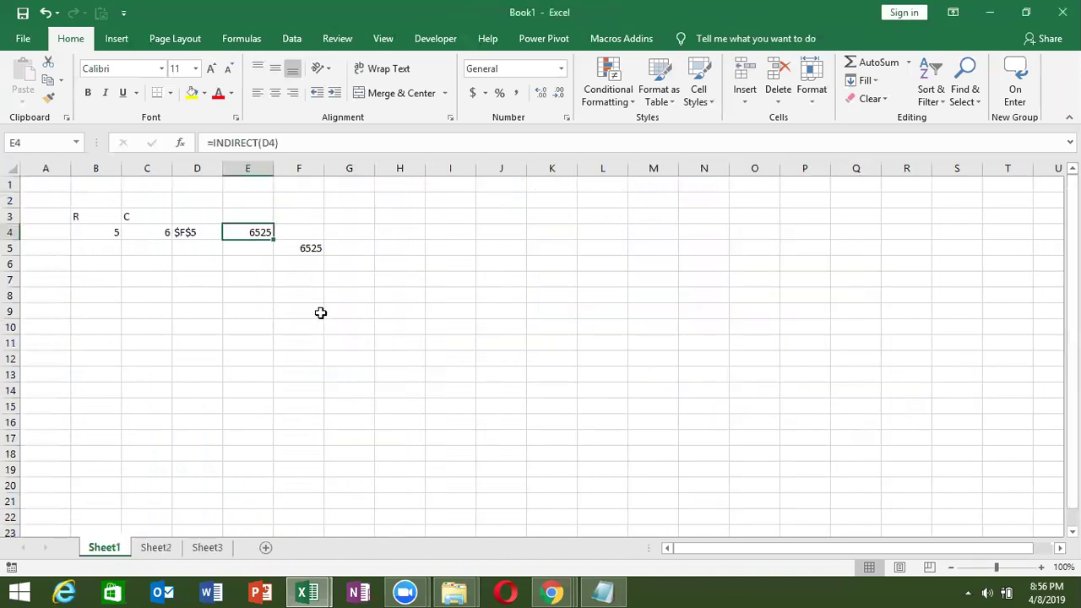
# Enter =COLUMN() in D7 (returns 4) and =COLUMN(B9) in D8 (returns 2)
pyautogui.click(178, 278)
pyautogui.write('=')
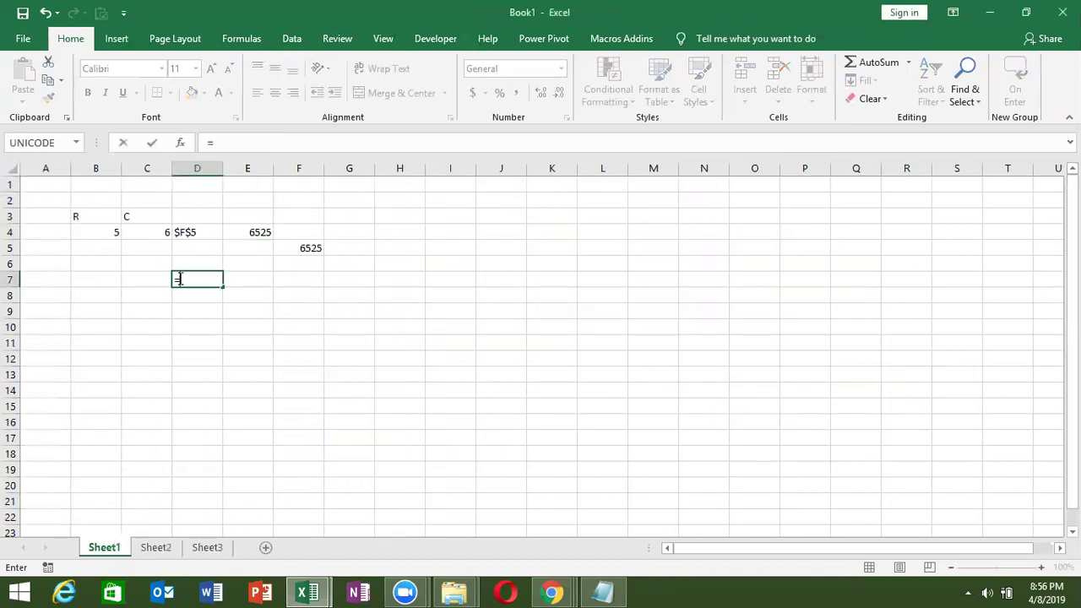
pyautogui.write('col')
pyautogui.press('Tab')
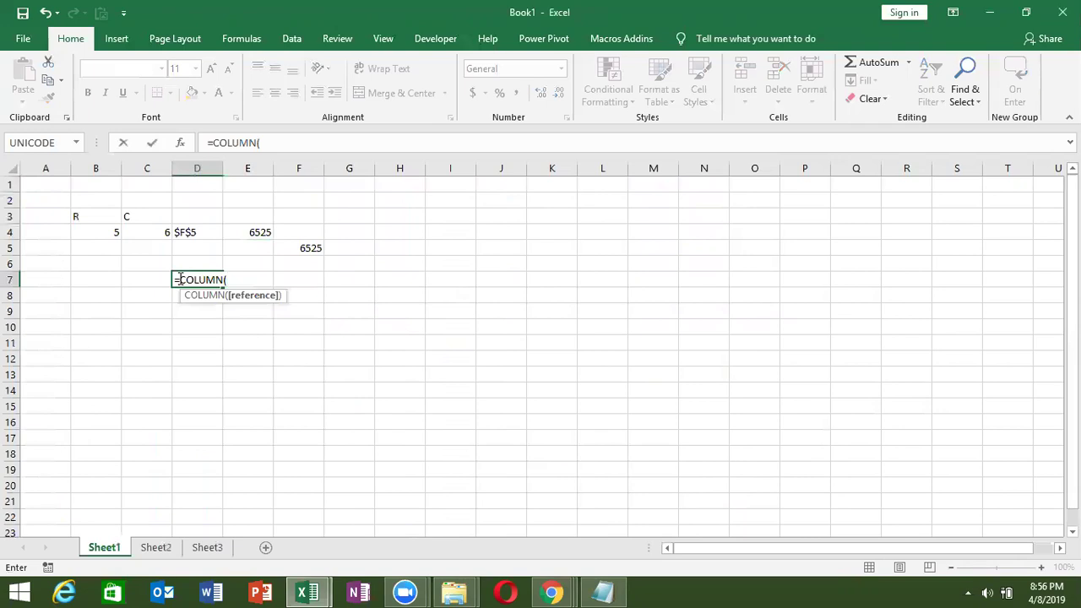
pyautogui.write(')')
pyautogui.press('Return')
pyautogui.write('=col')
pyautogui.press('Tab')
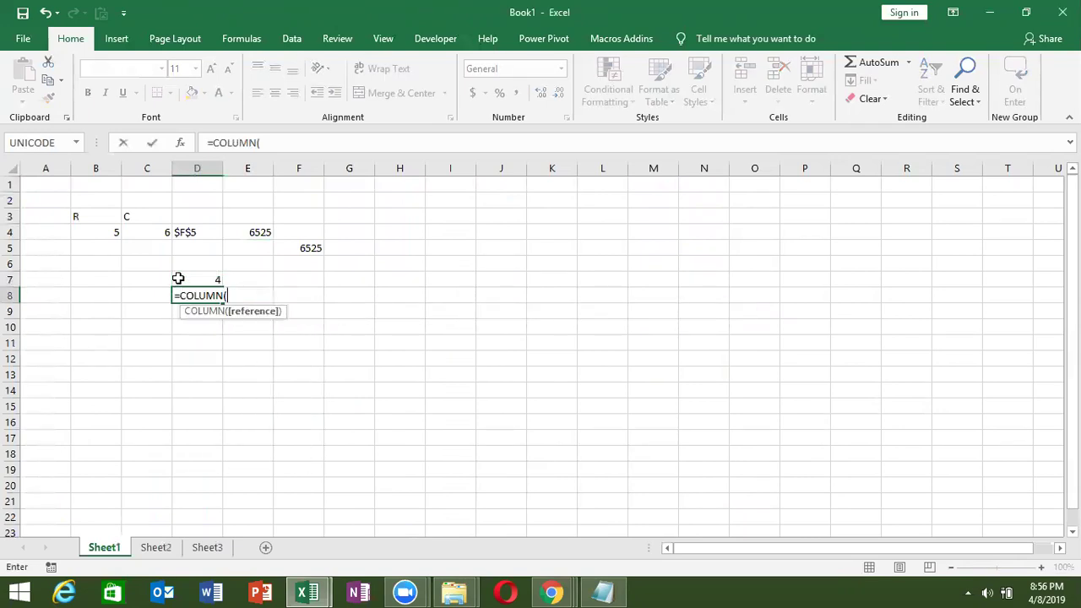
pyautogui.click(95, 310)
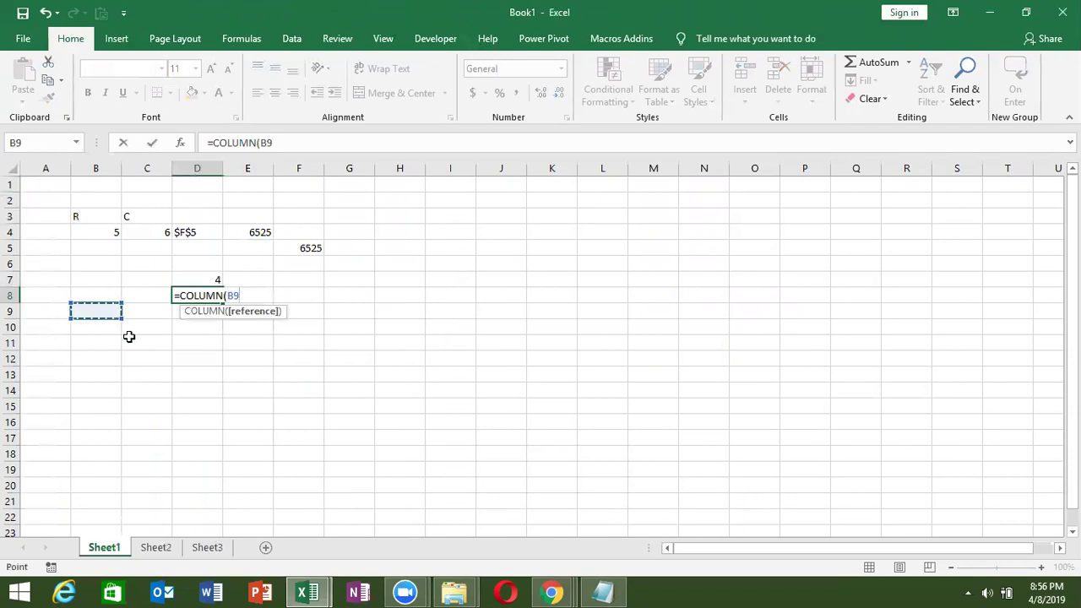
pyautogui.write(')')
pyautogui.press('Return')
pyautogui.press('Up')
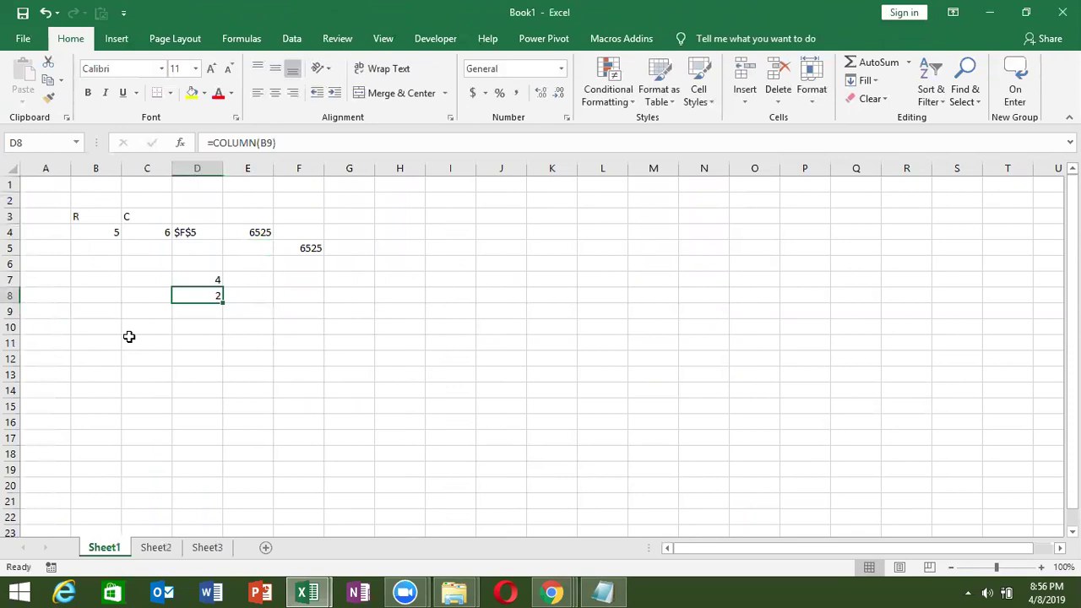
# Enter =COLUMNS(J3:J17) in F8, returning 1
pyautogui.click(314, 297)
pyautogui.write('=')
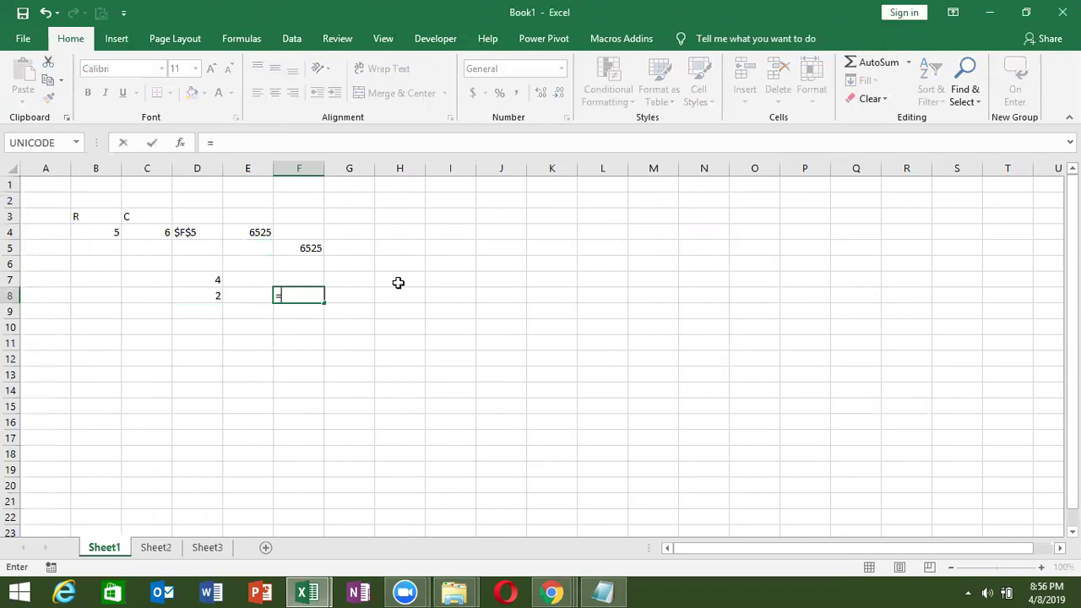
pyautogui.write('col')
pyautogui.press('Tab')
pyautogui.press('BackSpace')
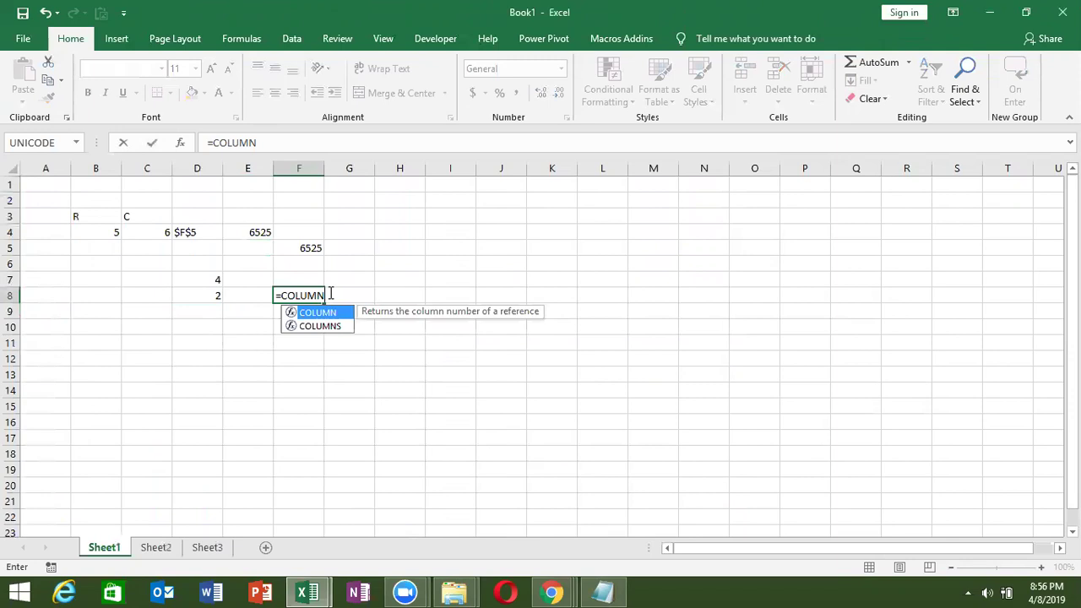
pyautogui.write('s')
pyautogui.press('Tab')
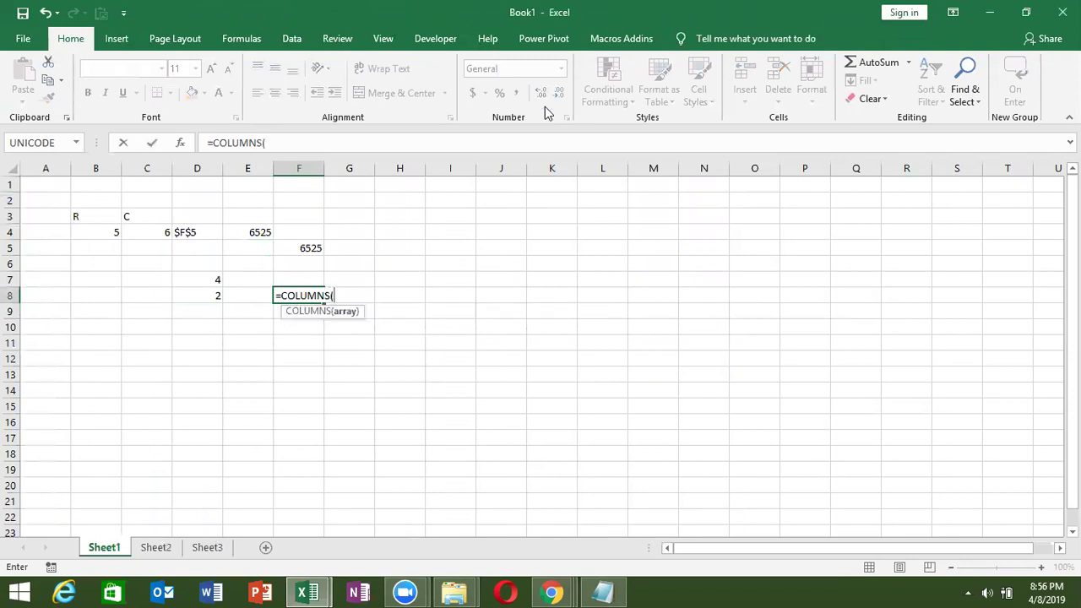
pyautogui.moveTo(518, 223); pyautogui.dragTo(517, 443)
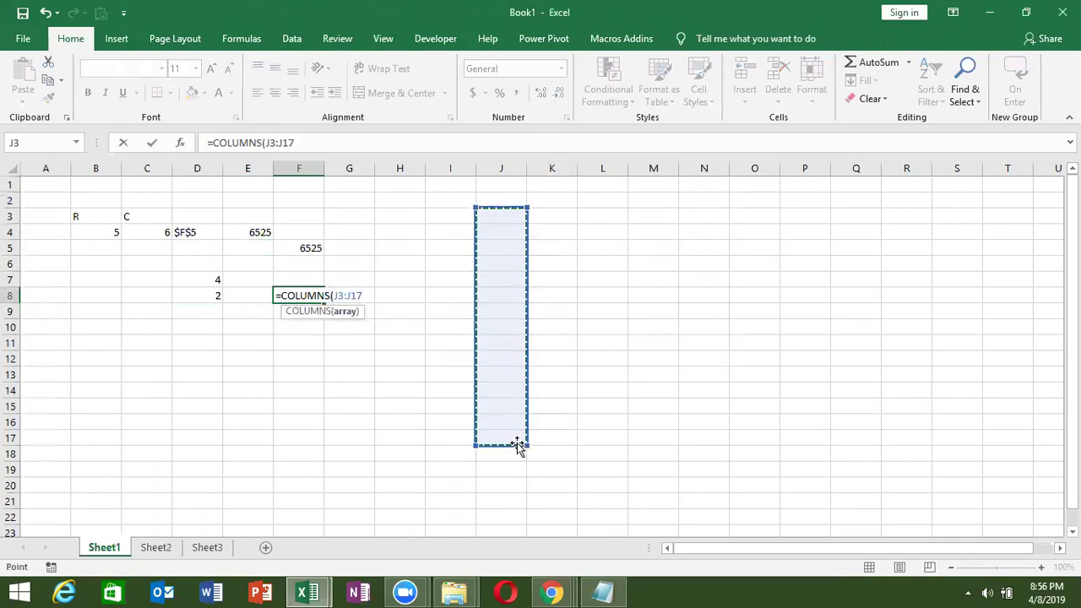
pyautogui.hotkey('ctrl', 'Return')
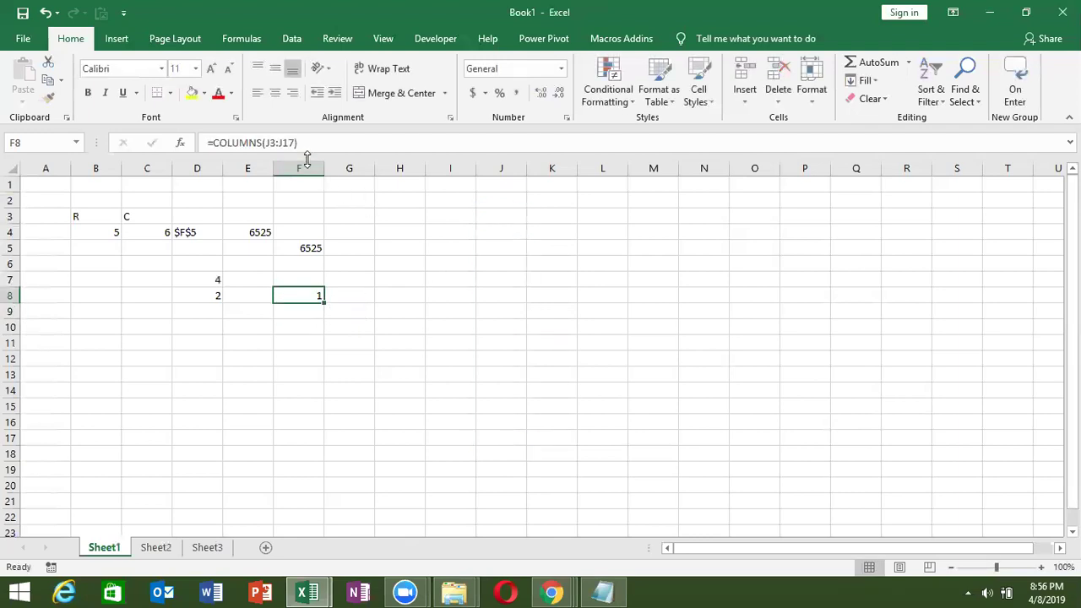
# Enter =ROWS(I4:J12) in F9, returning 9
pyautogui.click(299, 311)
pyautogui.write('=row')
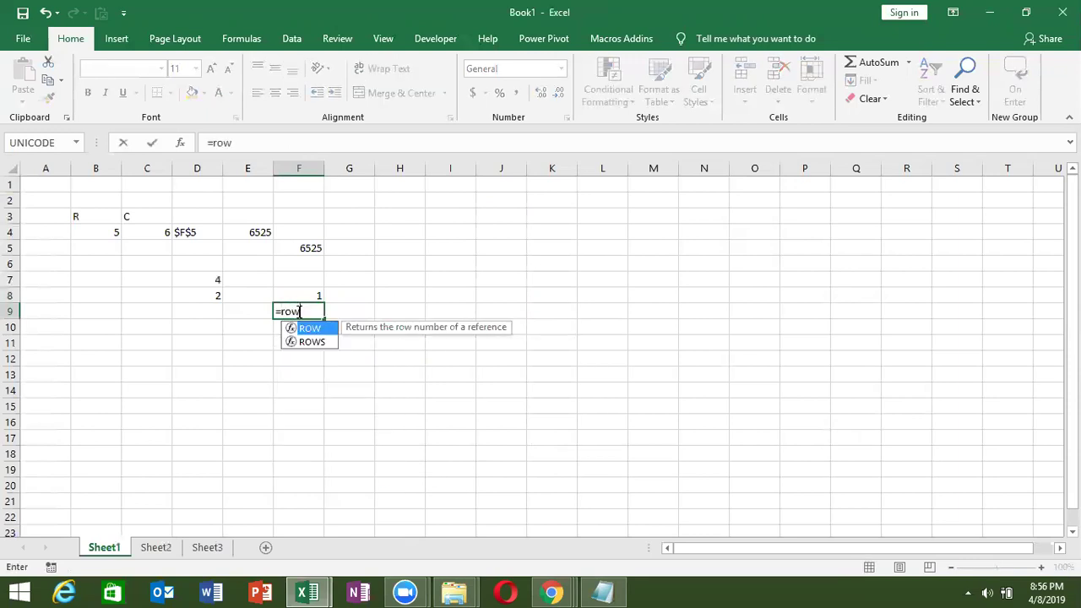
pyautogui.write('s')
pyautogui.press('Tab')
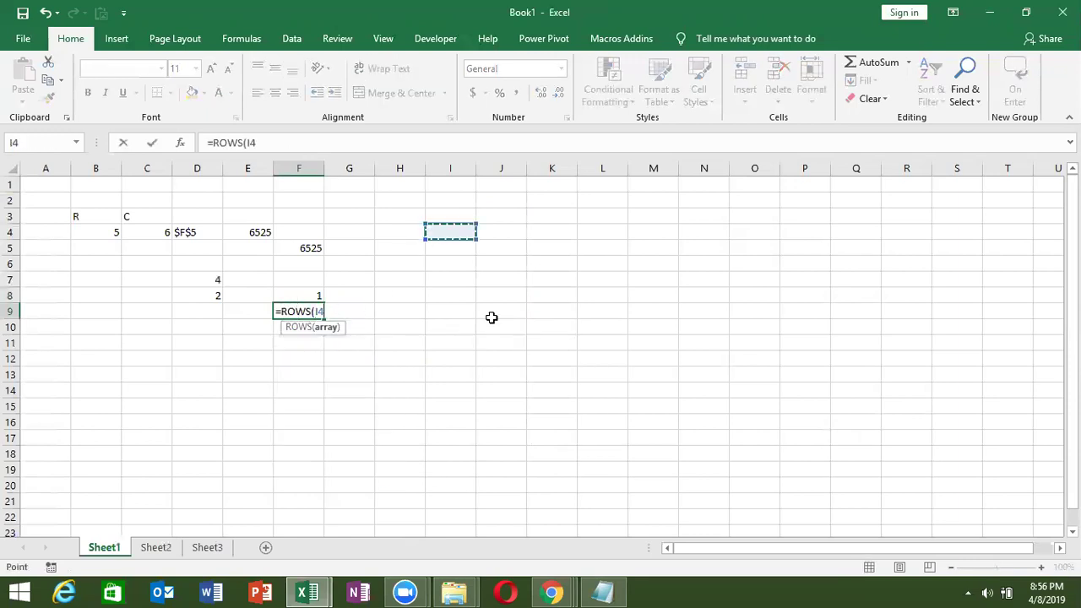
pyautogui.moveTo(439, 232); pyautogui.dragTo(515, 298)
pyautogui.press('Return')
pyautogui.press('Up')
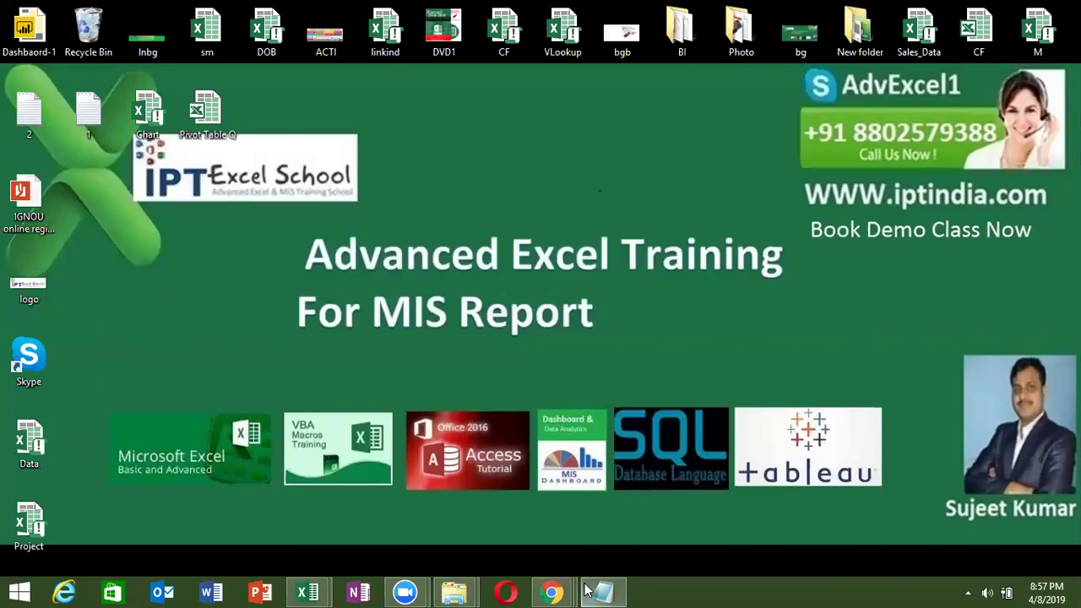
pyautogui.rightClick(583, 208)
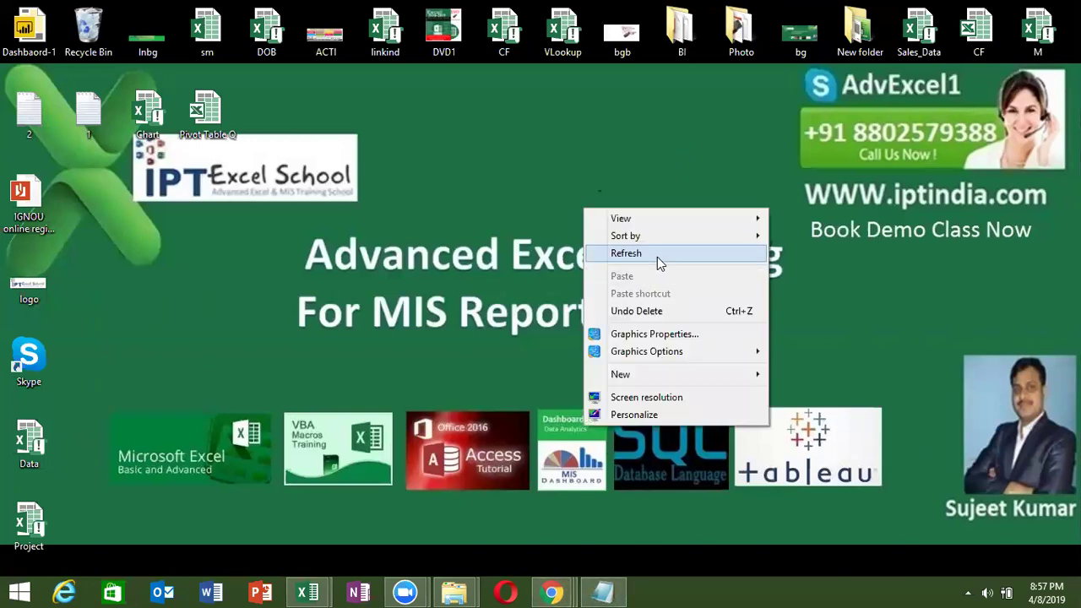
pyautogui.click(658, 255)
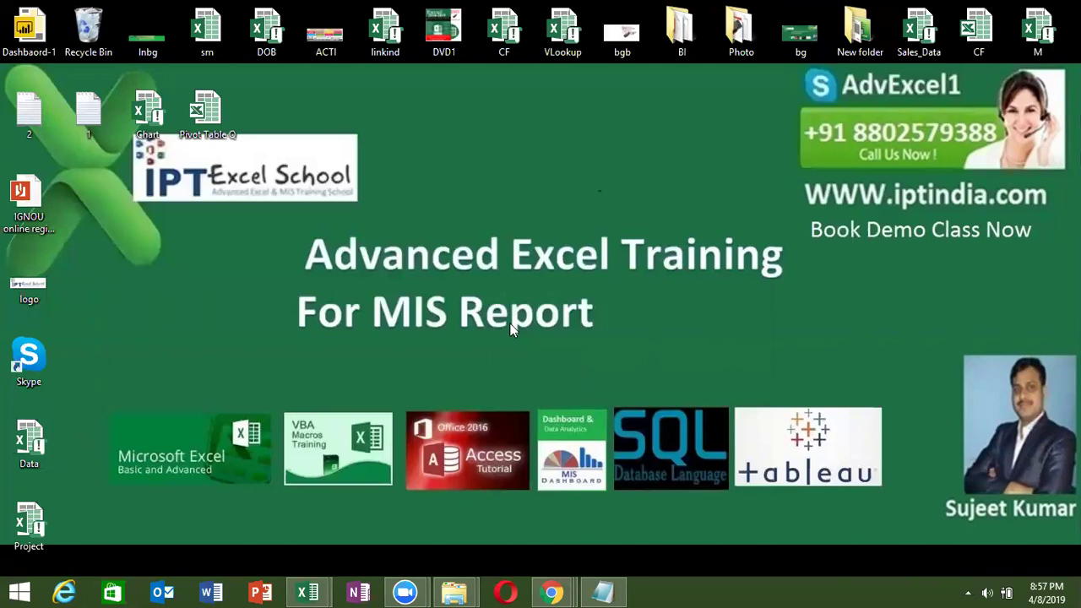
pyautogui.rightClick(478, 219)
pyautogui.click(516, 265)
pyautogui.rightClick(414, 204)
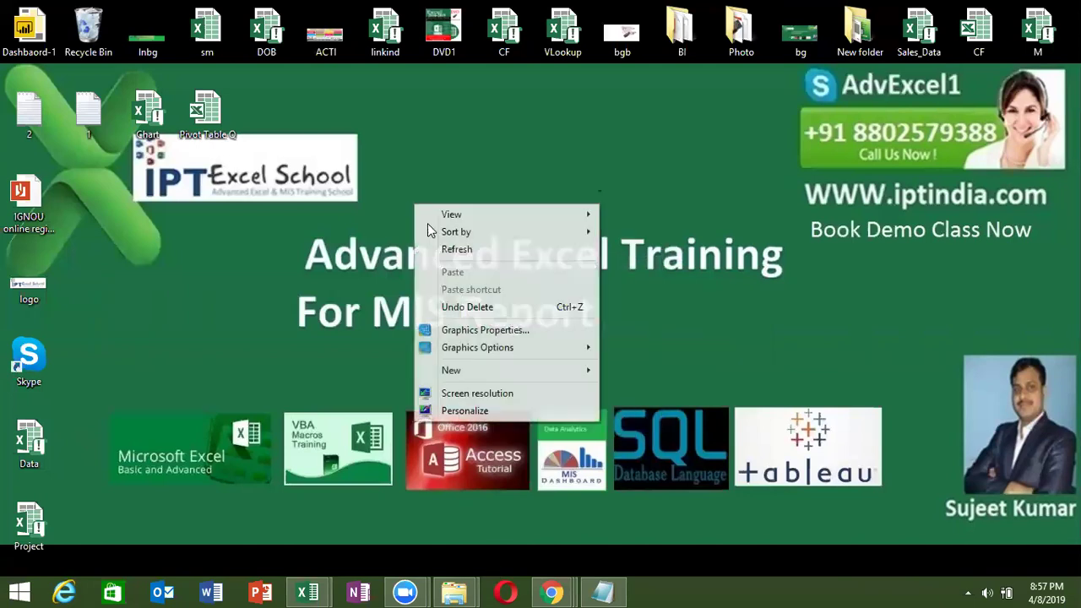
pyautogui.click(437, 244)
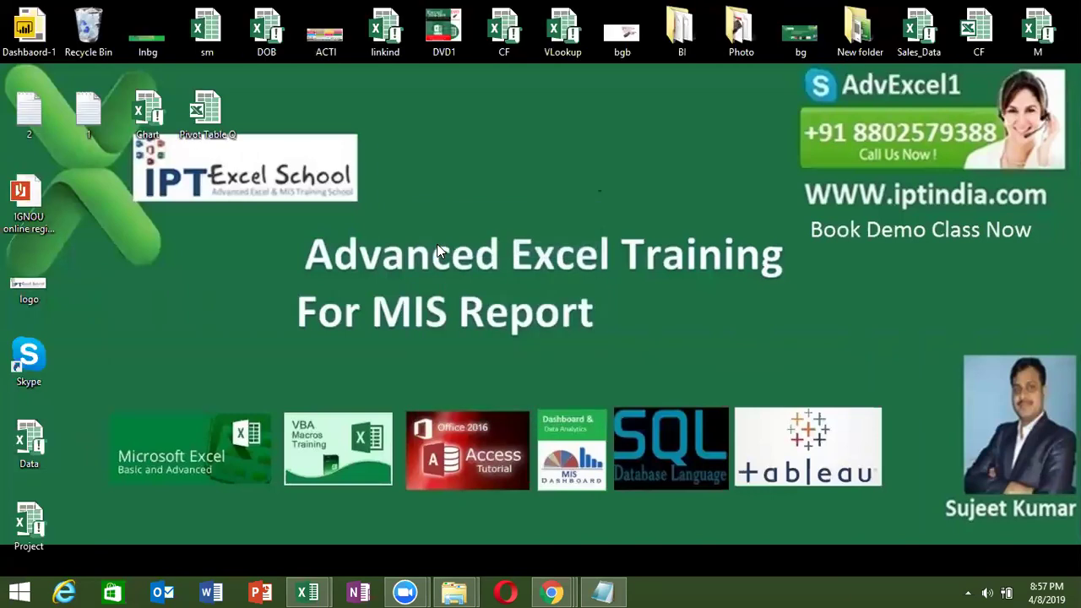